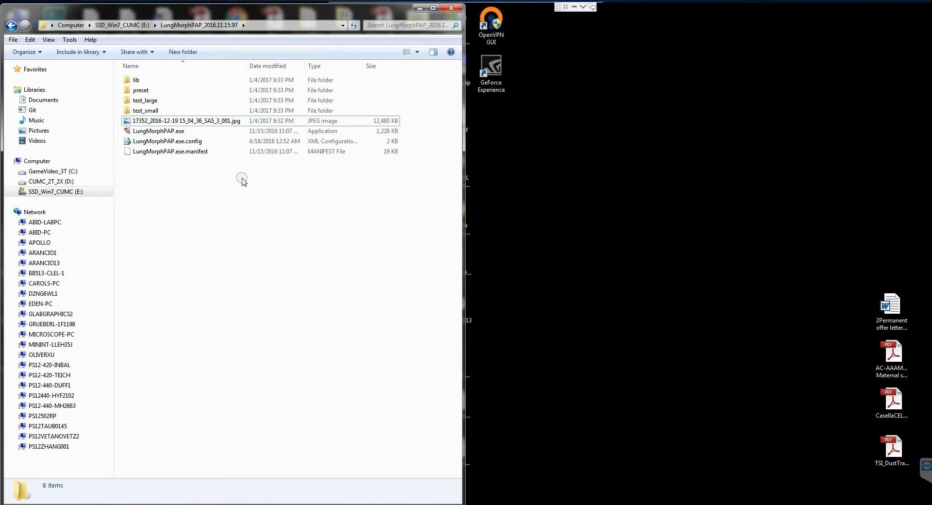
Step: Create a folder named SmokeVersusAirProject in the LungMorphPAP_2016.11.15.97 folder
{"action": "left_click", "coordinate": [198, 124]}
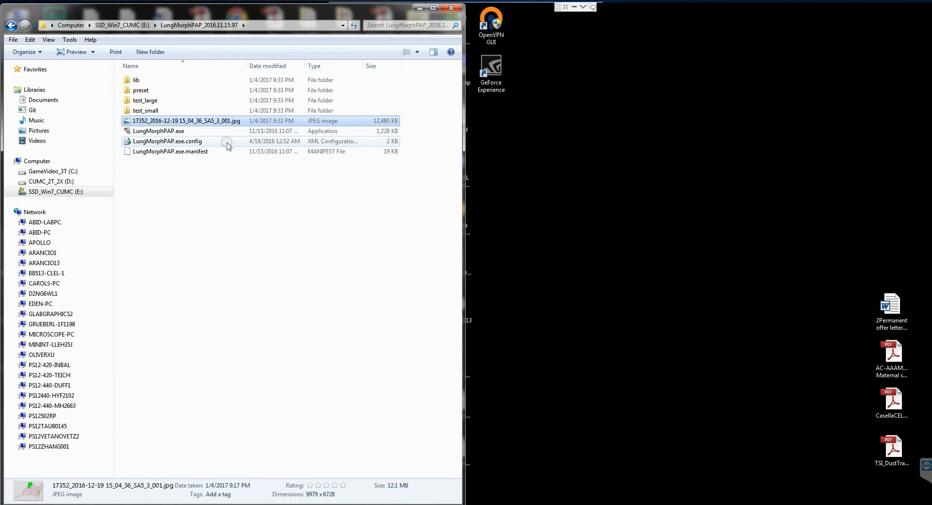
{"action": "right_click", "coordinate": [206, 188]}
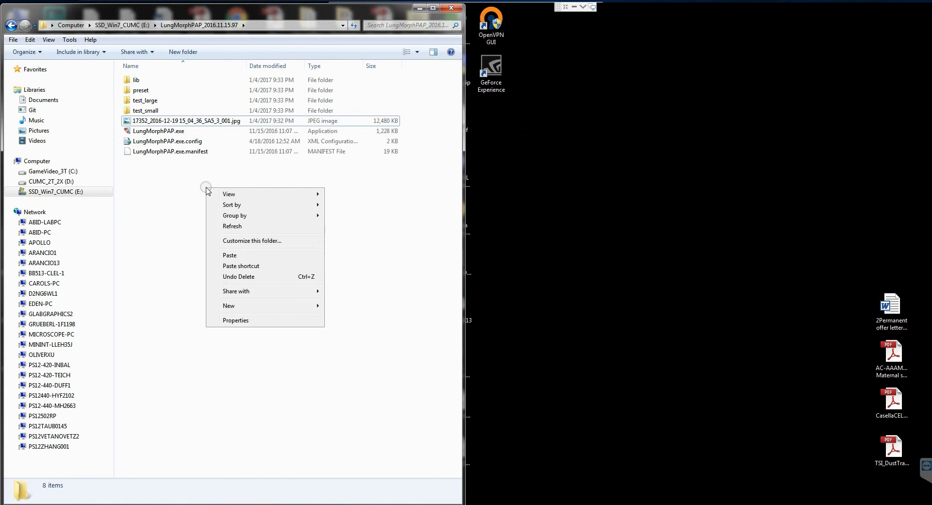
{"action": "mouse_move", "coordinate": [286, 305]}
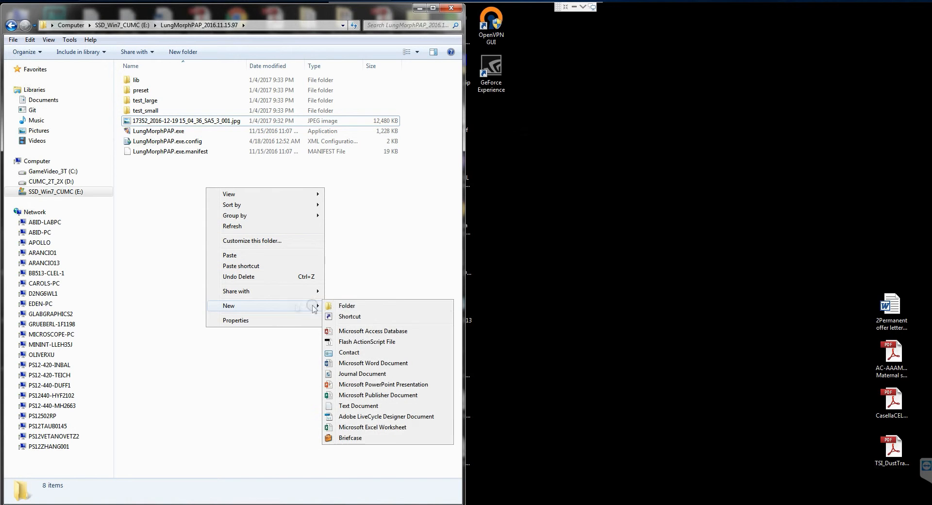
{"action": "left_click", "coordinate": [339, 306]}
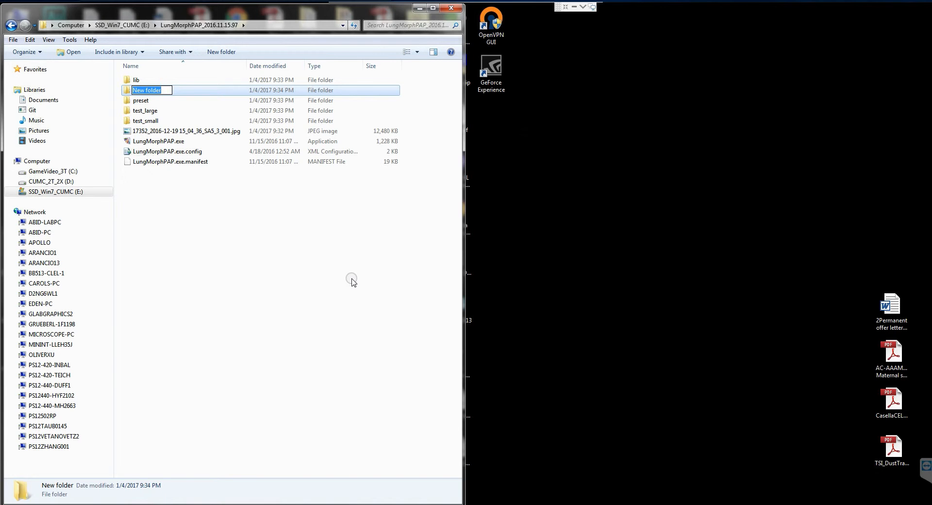
{"action": "type", "text": "SmokeVersusAirProject"}
{"action": "key", "text": "Return"}
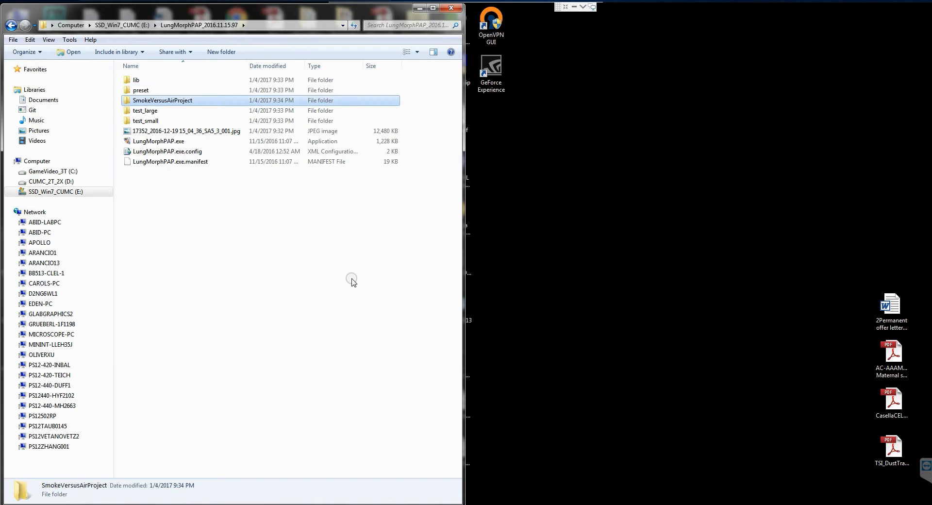
Step: Move the 17352 JPEG image into SmokeVersusAirProject and create a subfolder named Smoke there
{"action": "left_click_drag", "start_coordinate": [221, 133], "coordinate": [217, 102]}
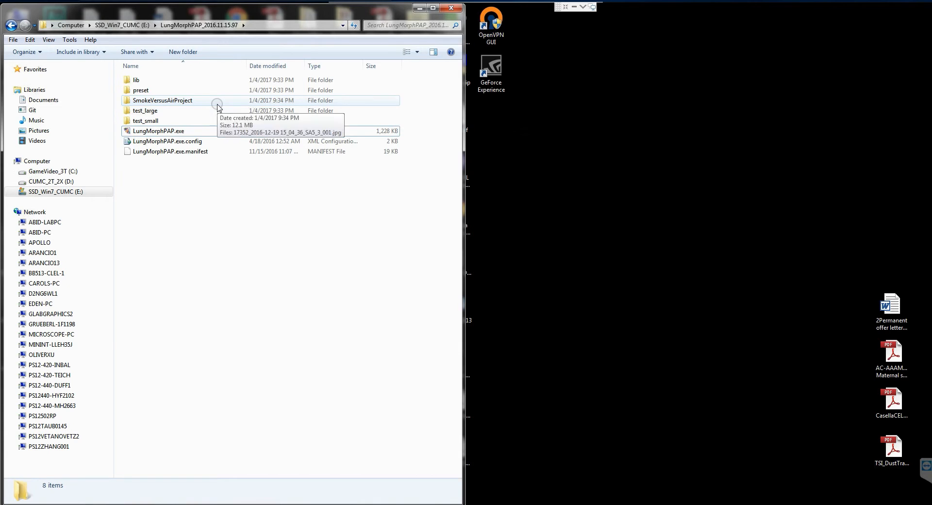
{"action": "double_click", "coordinate": [216, 102]}
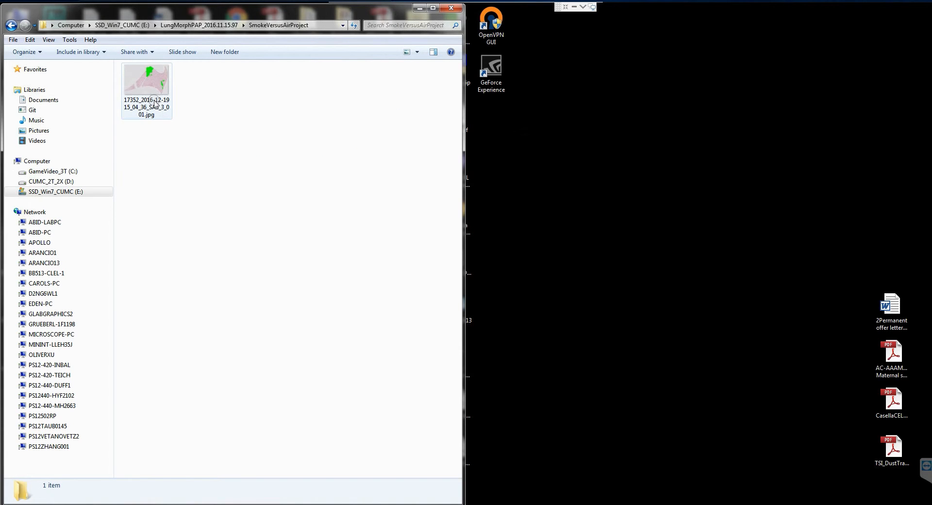
{"action": "right_click", "coordinate": [228, 102]}
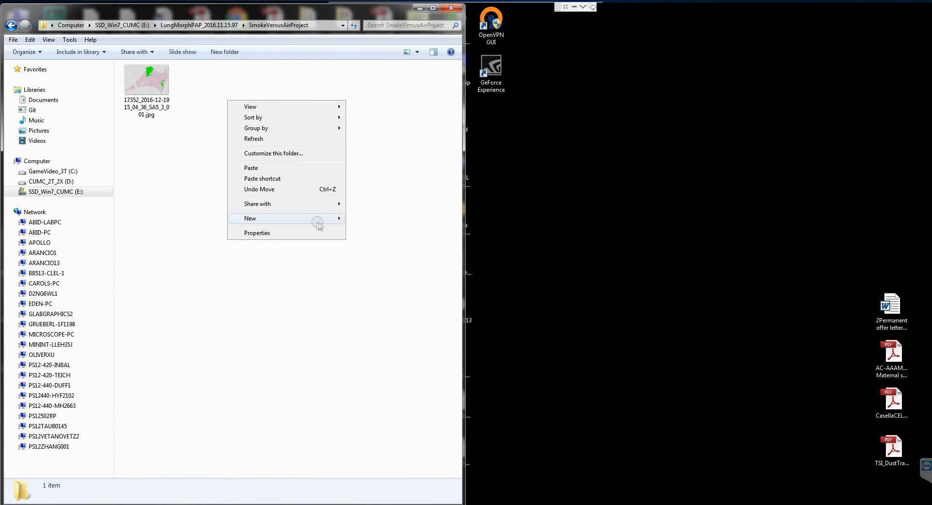
{"action": "mouse_move", "coordinate": [321, 218]}
{"action": "left_click", "coordinate": [365, 219]}
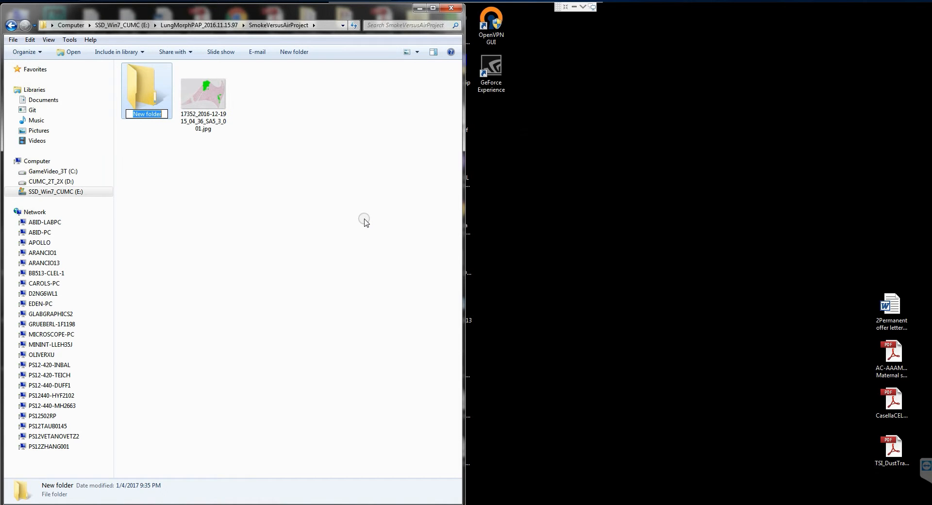
{"action": "type", "text": "Smoke"}
{"action": "key", "text": "Return"}
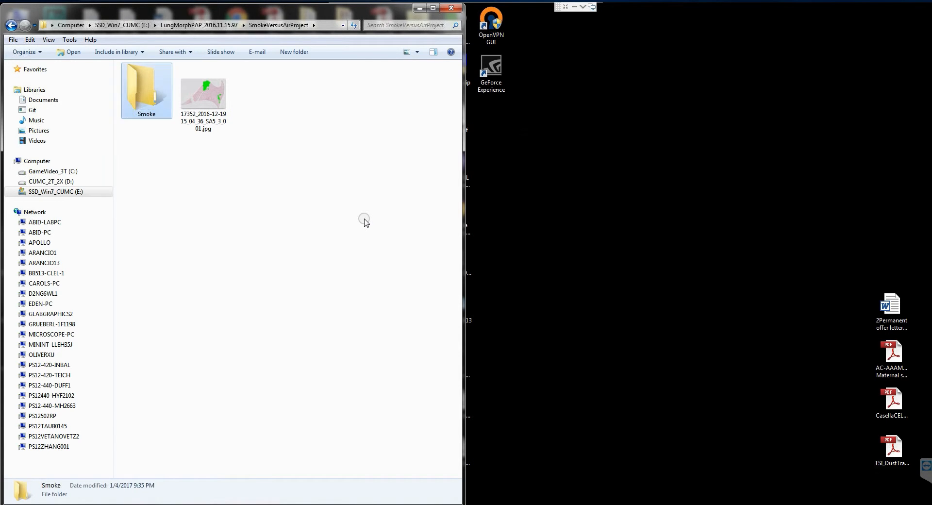
Step: Create a second subfolder named Air beside the Smoke folder
{"action": "right_click", "coordinate": [253, 175]}
{"action": "mouse_move", "coordinate": [318, 293]}
{"action": "left_click", "coordinate": [400, 294]}
{"action": "type", "text": "Air"}
{"action": "key", "text": "Return"}
Step: Move the JPEG image into the Air folder and open that folder
{"action": "left_click", "coordinate": [268, 97]}
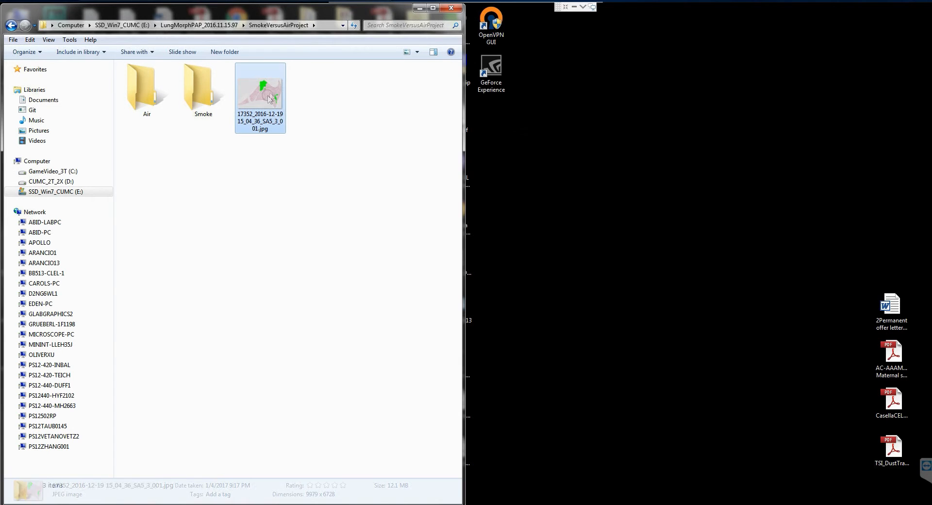
{"action": "left_click_drag", "start_coordinate": [265, 105], "coordinate": [148, 105]}
{"action": "double_click", "coordinate": [147, 92]}
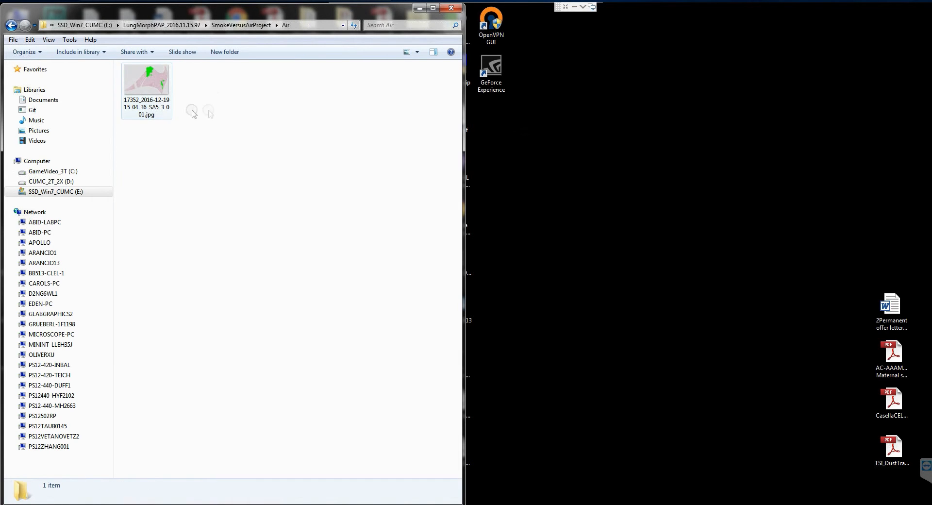
Step: Create a subfolder named A01 inside Air and move the JPEG image into it
{"action": "left_click", "coordinate": [224, 52]}
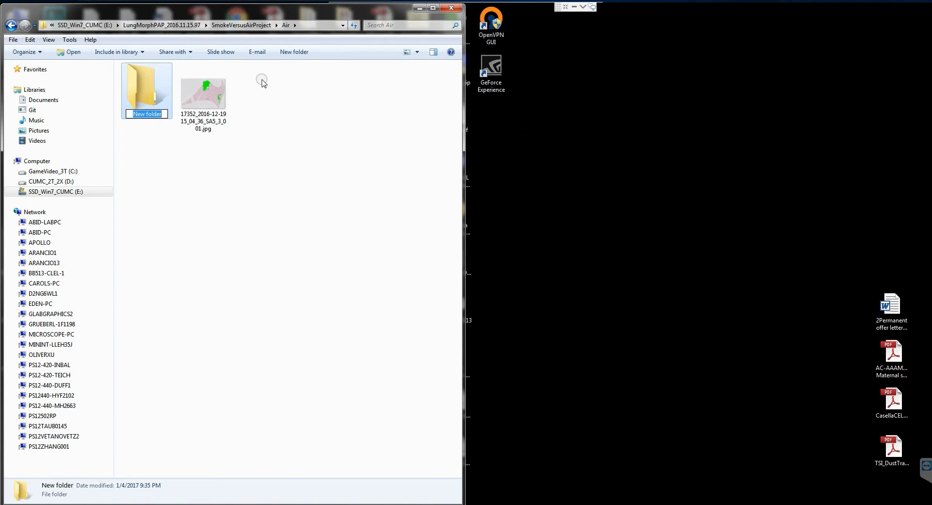
{"action": "type", "text": "A"}
{"action": "key", "text": "Return"}
{"action": "left_click_drag", "start_coordinate": [214, 90], "coordinate": [145, 98]}
{"action": "double_click", "coordinate": [146, 92]}
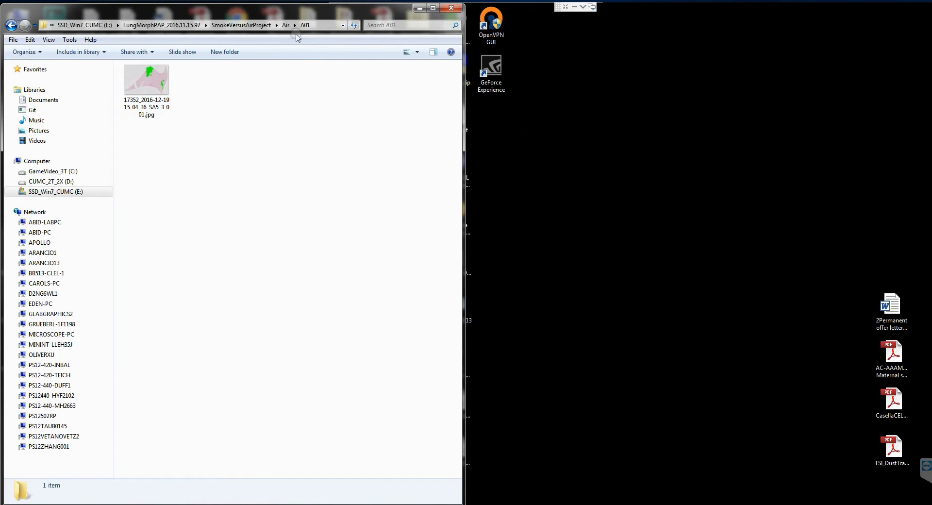
Step: Try out a Section1 subfolder inside A01 and delete it again
{"action": "left_click", "coordinate": [233, 54]}
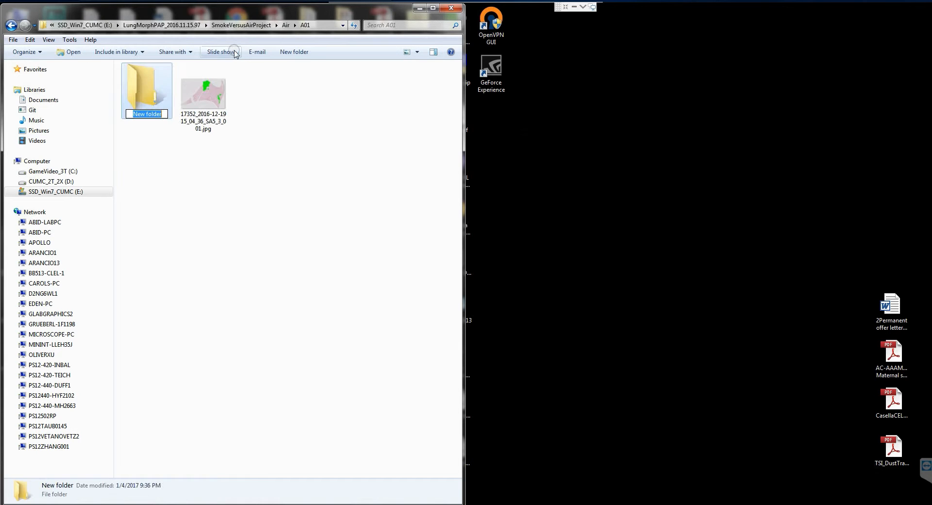
{"action": "type", "text": "S"}
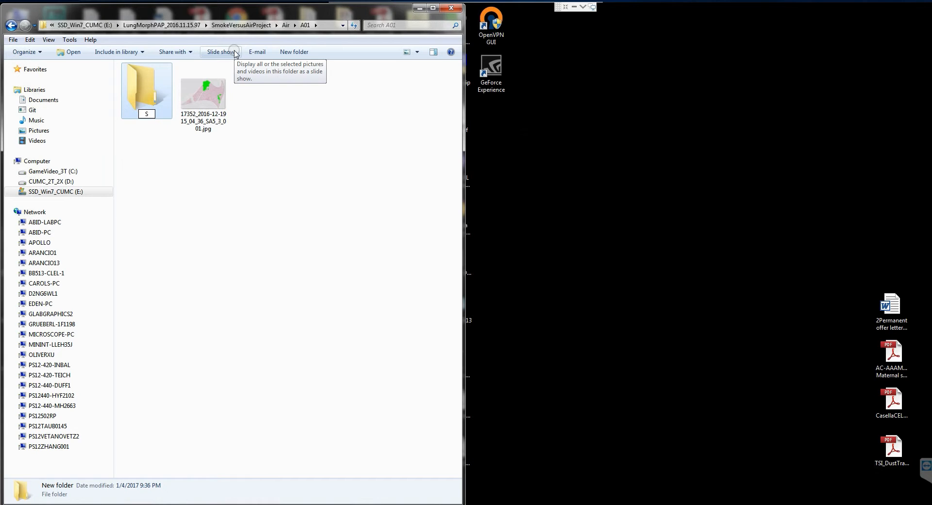
{"action": "type", "text": "ection1"}
{"action": "key", "text": "Return"}
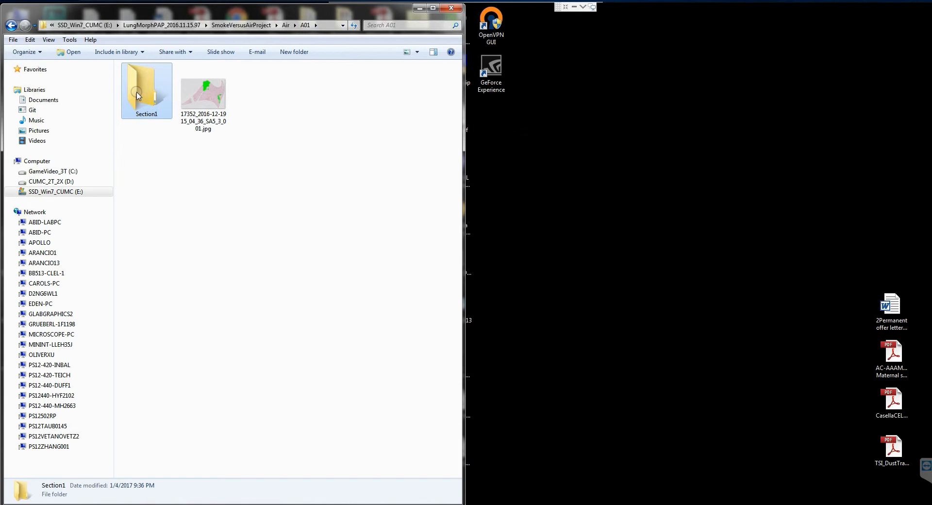
{"action": "key", "text": "Delete"}
{"action": "key", "text": "Return"}
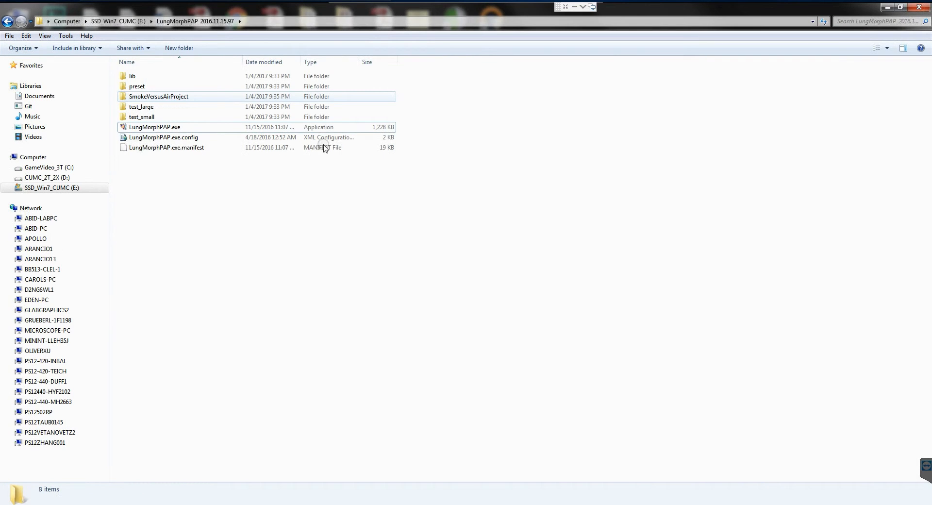
Step: Launch LungMorphPAP.exe from its program folder and maximize its window with a widened file list area
{"action": "left_click", "coordinate": [302, 129]}
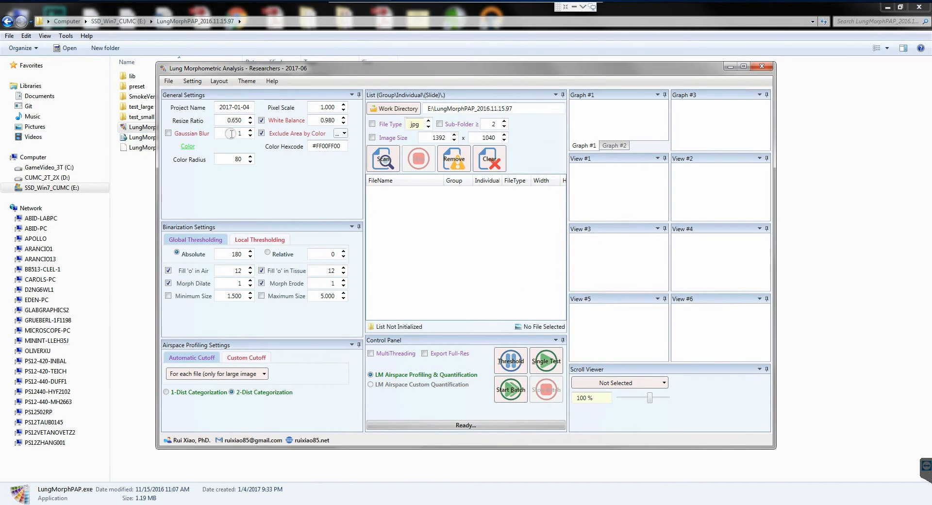
{"action": "left_click_drag", "start_coordinate": [342, 70], "coordinate": [438, 79]}
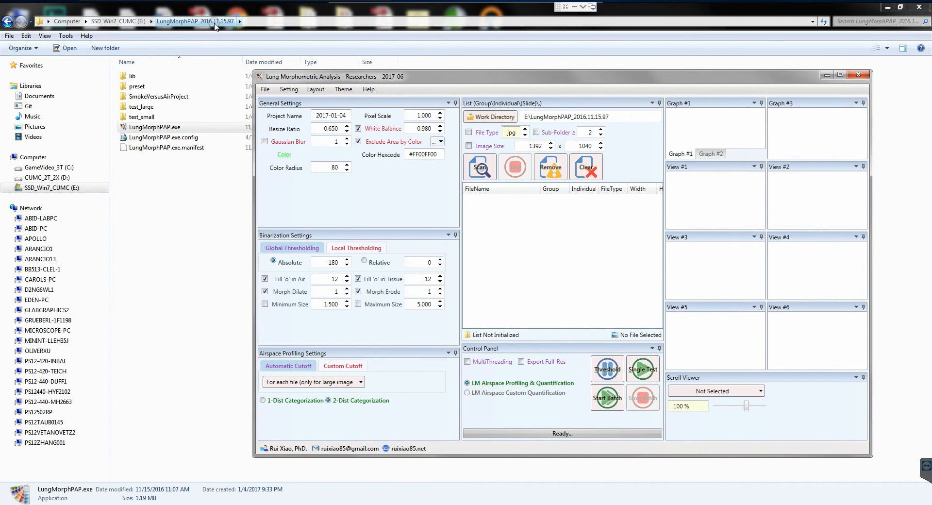
{"action": "double_click", "coordinate": [326, 76]}
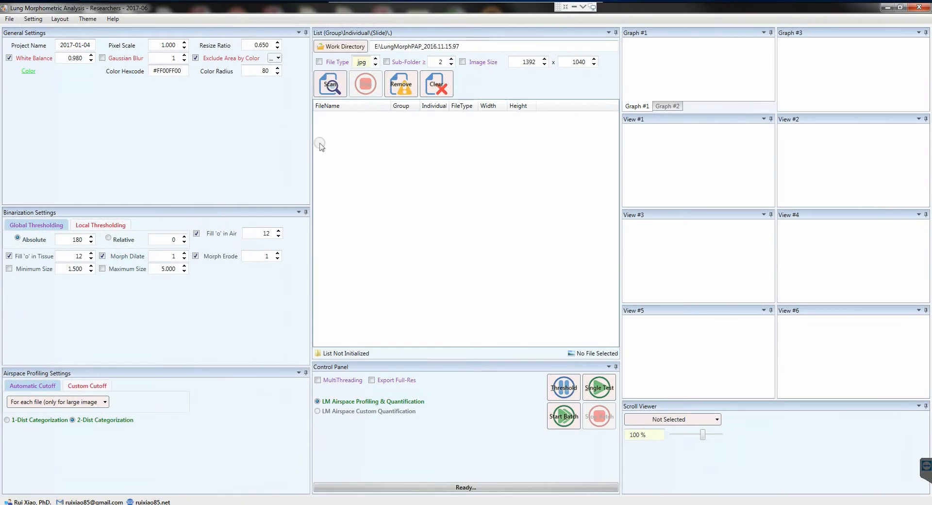
{"action": "left_click_drag", "start_coordinate": [312, 142], "coordinate": [198, 142]}
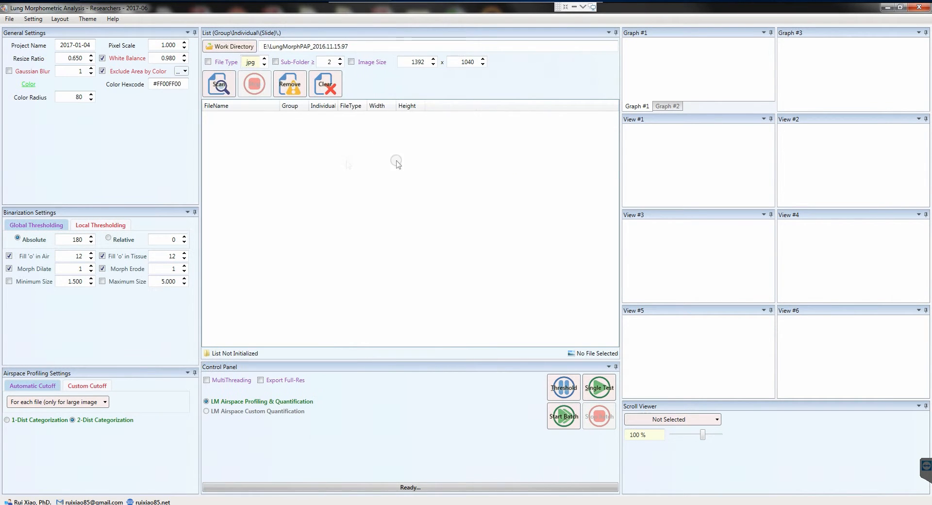
Step: Load the ~testlarge.xsetting preset to fill in the analysis settings and the test_large work directory
{"action": "left_click", "coordinate": [33, 19]}
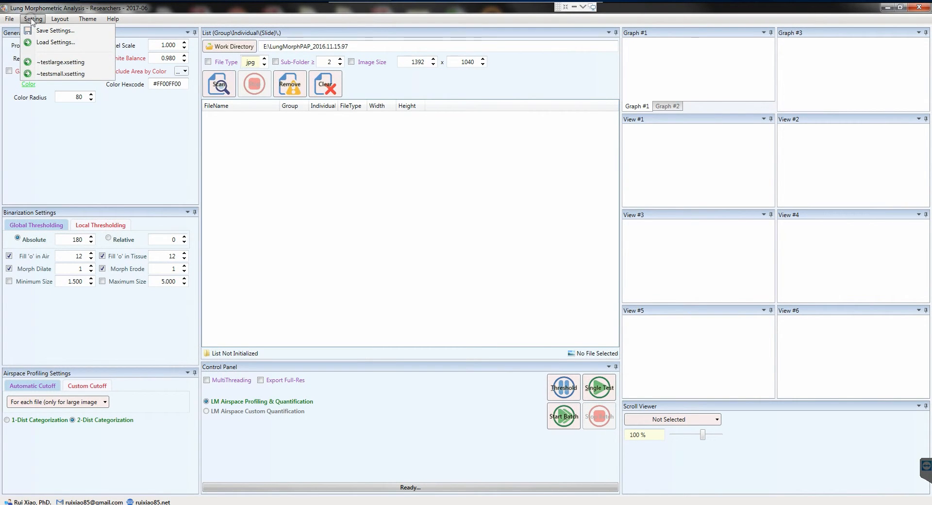
{"action": "mouse_move", "coordinate": [8, 21]}
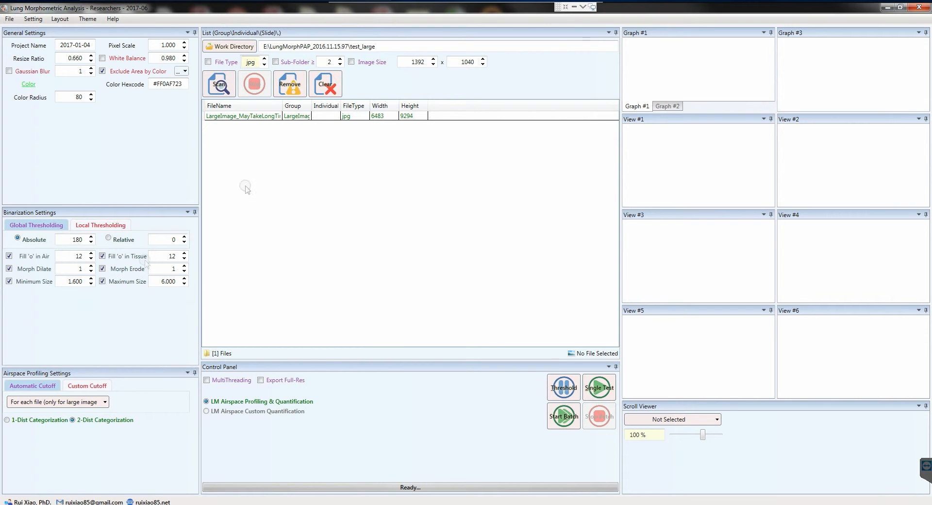
Step: Try the ShowAllPanels layout and switch the workspace to the TabbedPanels layout
{"action": "left_click", "coordinate": [59, 19]}
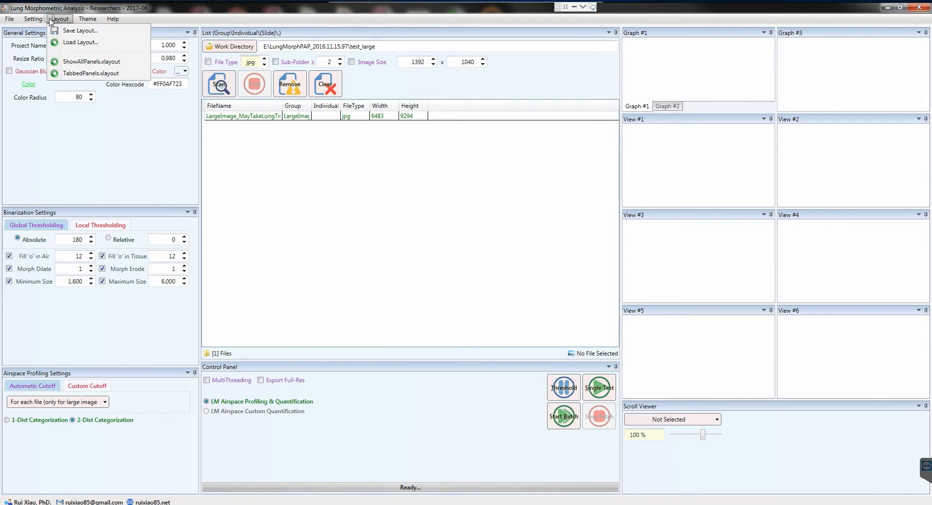
{"action": "left_click", "coordinate": [83, 62]}
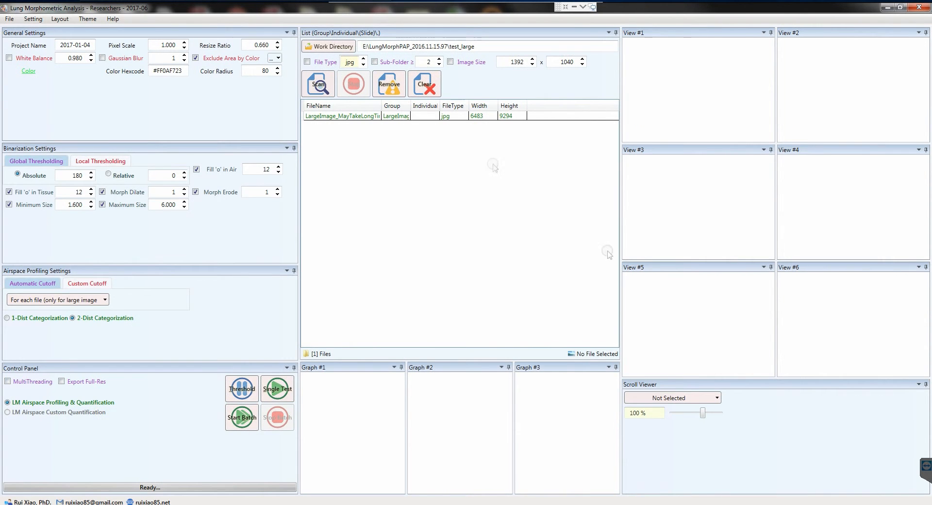
{"action": "left_click", "coordinate": [60, 19]}
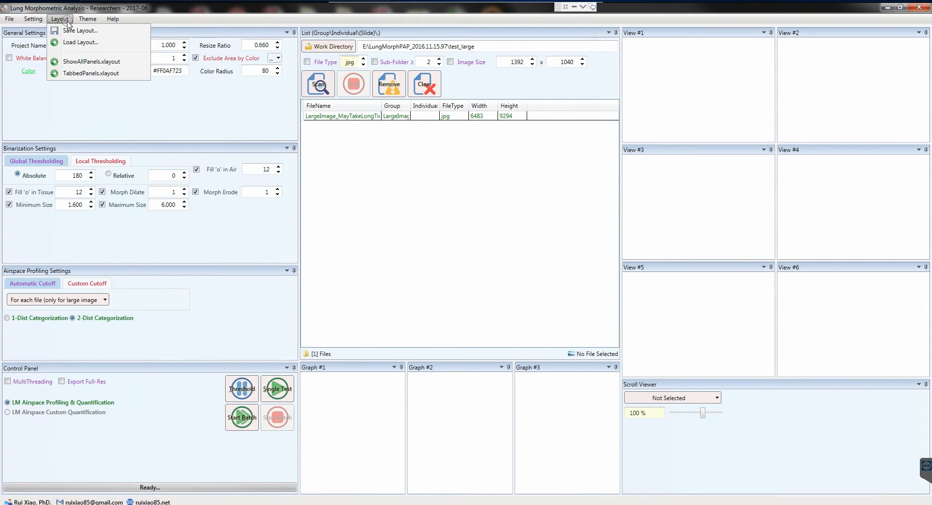
{"action": "left_click", "coordinate": [69, 73]}
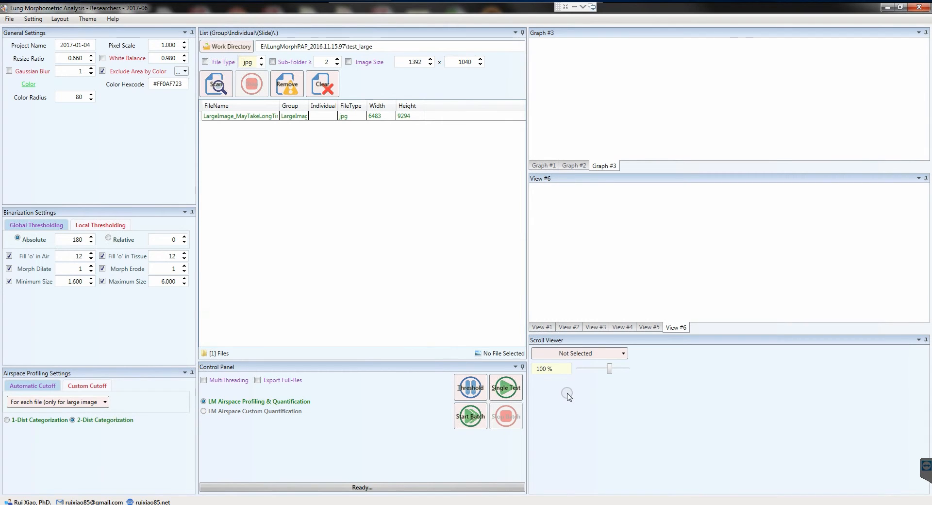
{"action": "left_click", "coordinate": [67, 20]}
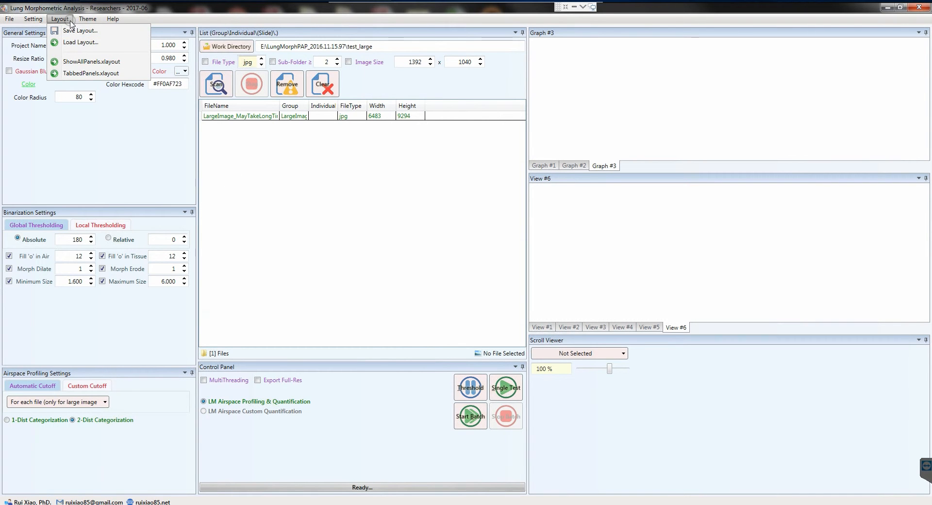
{"action": "mouse_move", "coordinate": [76, 22]}
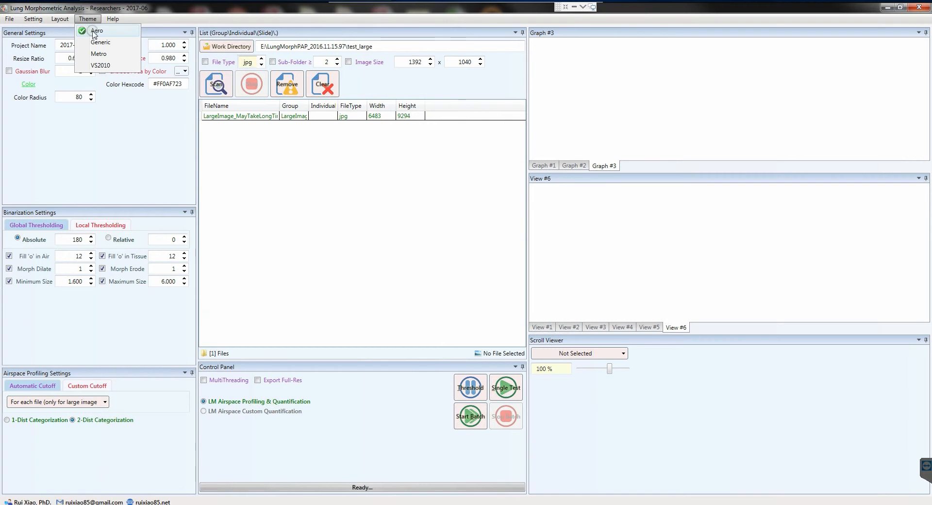
{"action": "left_click", "coordinate": [111, 20]}
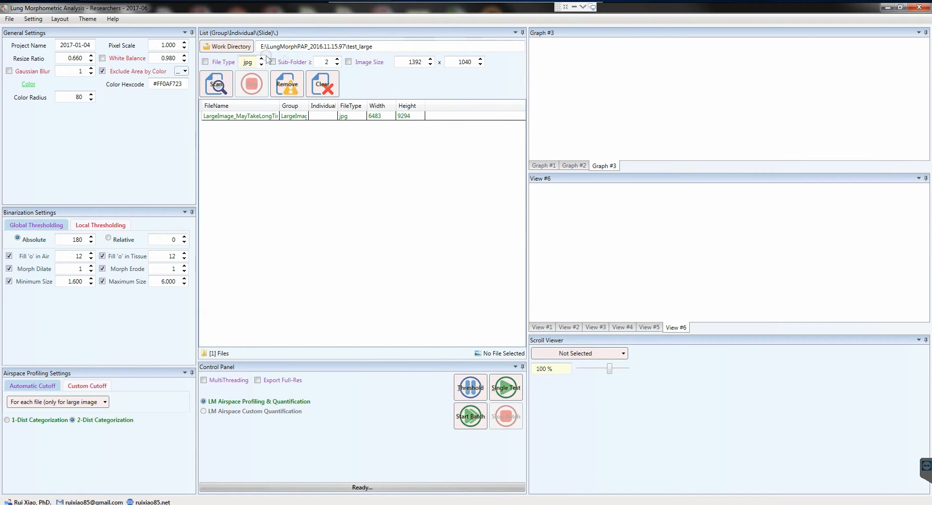
{"action": "left_click", "coordinate": [33, 20]}
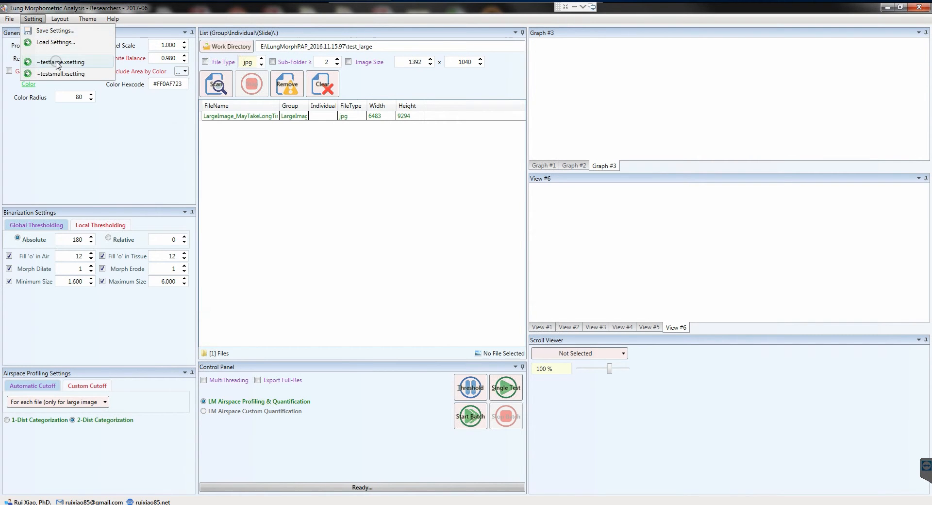
{"action": "left_click", "coordinate": [33, 20]}
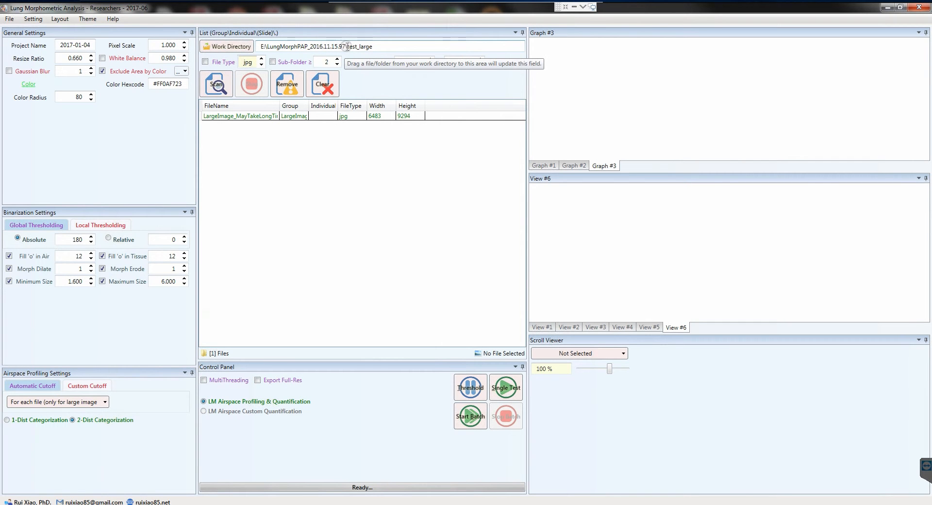
Step: Set the work directory to E:\LungMorphPAP_2016.11.15.97\SmokeVersusAirProject and scan it for image files
{"action": "left_click", "coordinate": [234, 49]}
{"action": "left_click_drag", "start_coordinate": [451, 187], "coordinate": [181, 157]}
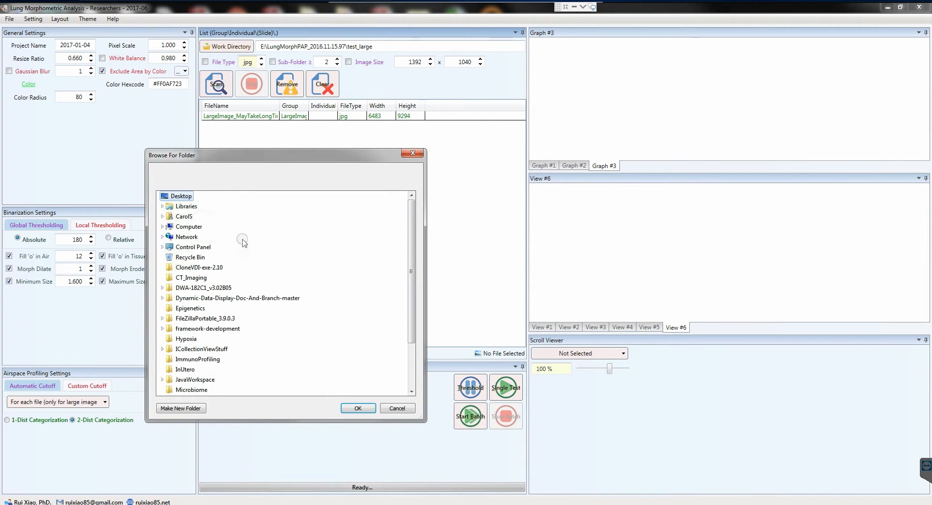
{"action": "left_click", "coordinate": [162, 226]}
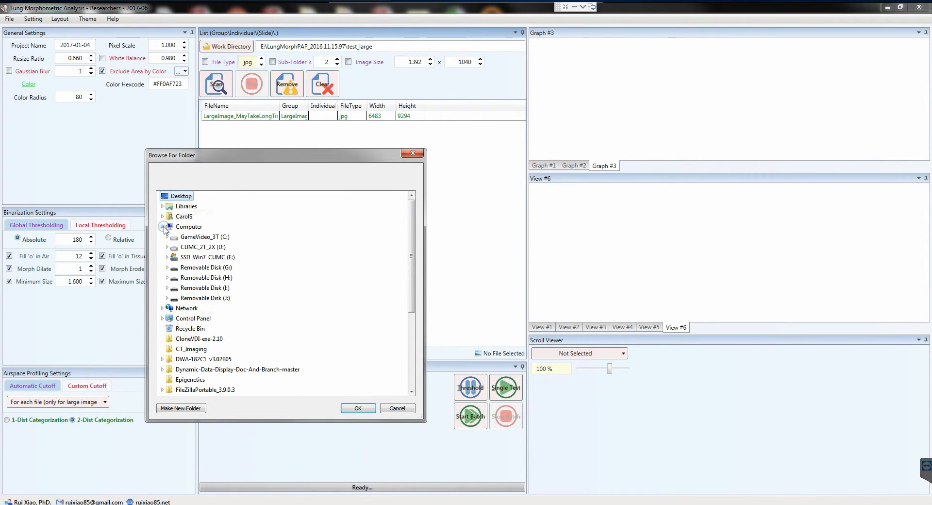
{"action": "left_click", "coordinate": [168, 258]}
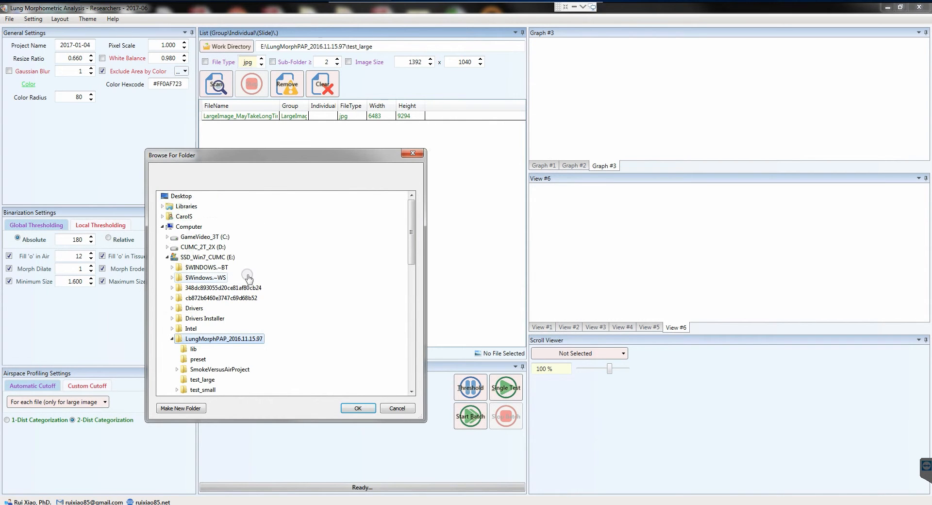
{"action": "double_click", "coordinate": [214, 279]}
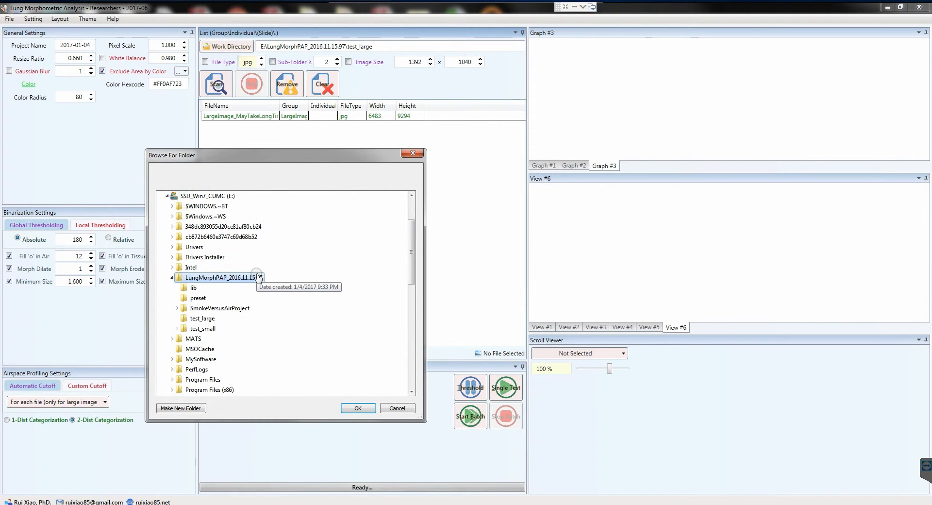
{"action": "double_click", "coordinate": [221, 310]}
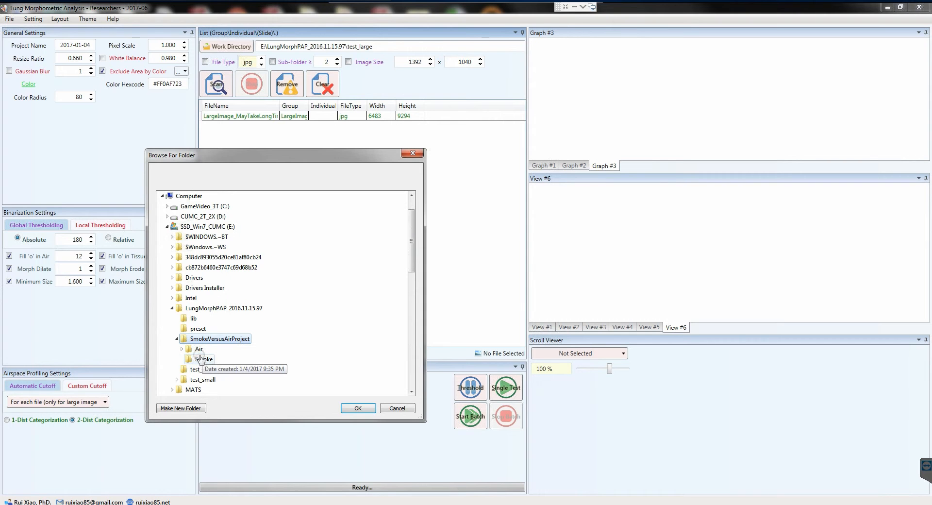
{"action": "left_click", "coordinate": [182, 348]}
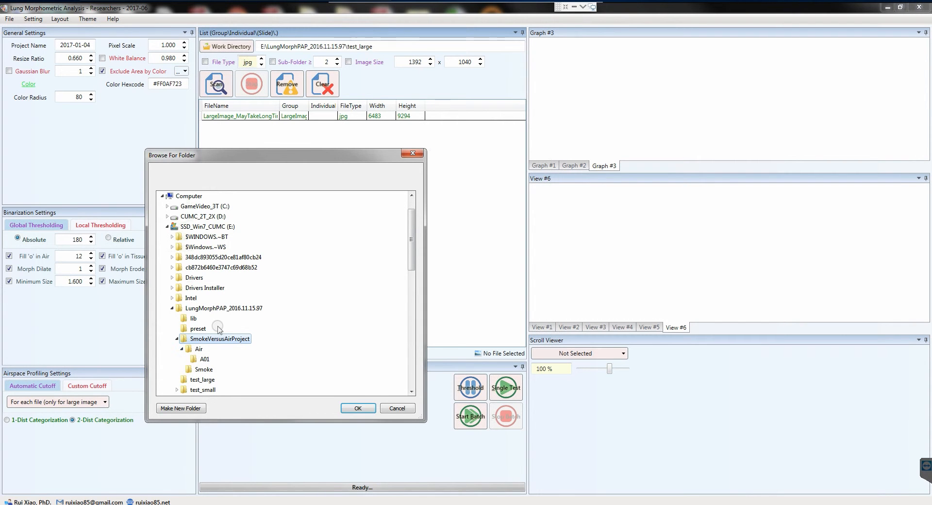
{"action": "left_click", "coordinate": [360, 408]}
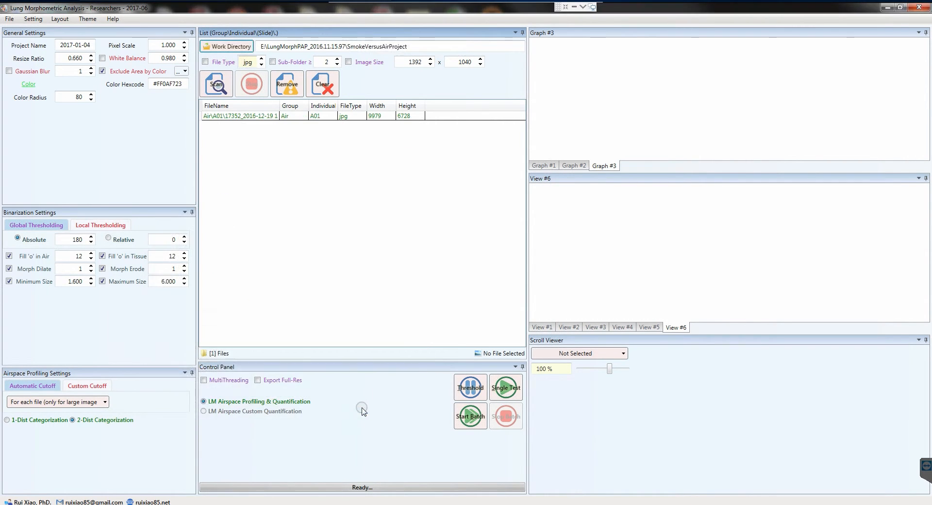
{"action": "left_click", "coordinate": [218, 87]}
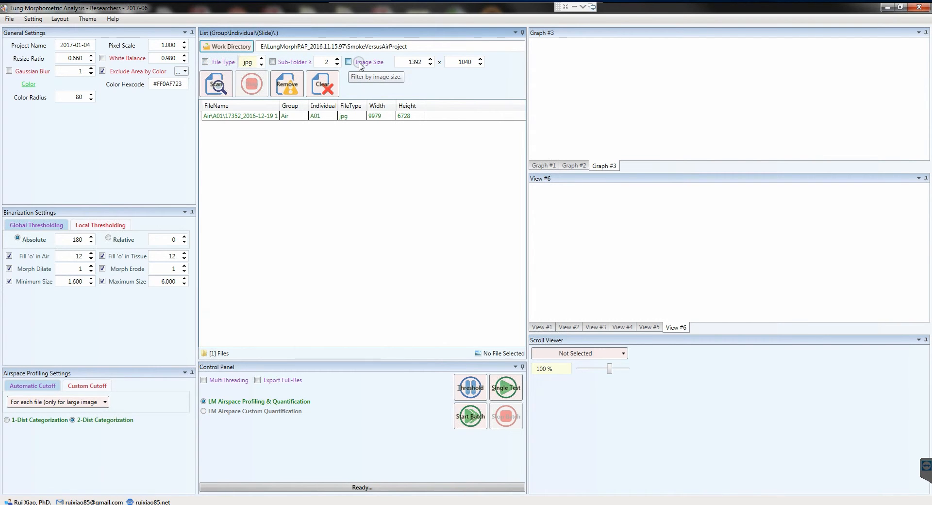
Step: Load the Air\A01 image for a single test and switch to the ShowAllPanels layout with a narrower settings column
{"action": "double_click", "coordinate": [253, 117]}
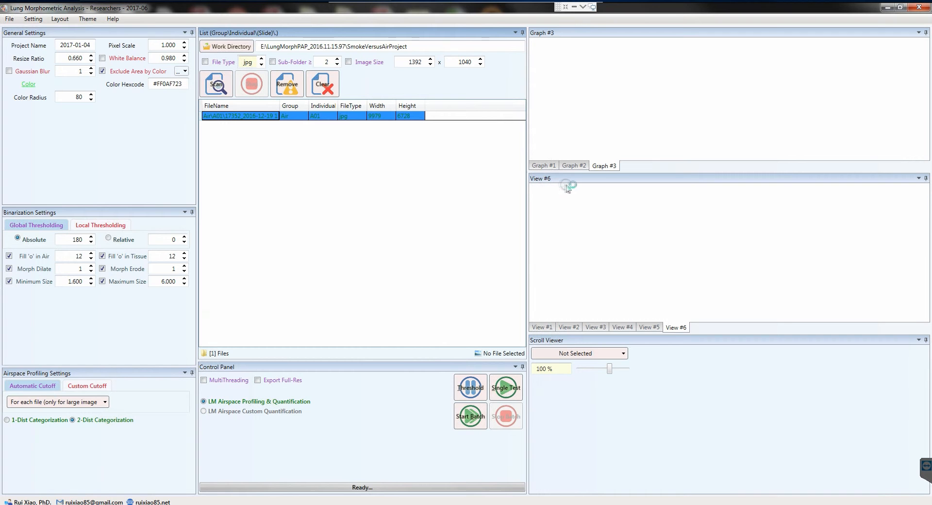
{"action": "left_click", "coordinate": [62, 21]}
{"action": "left_click", "coordinate": [77, 67]}
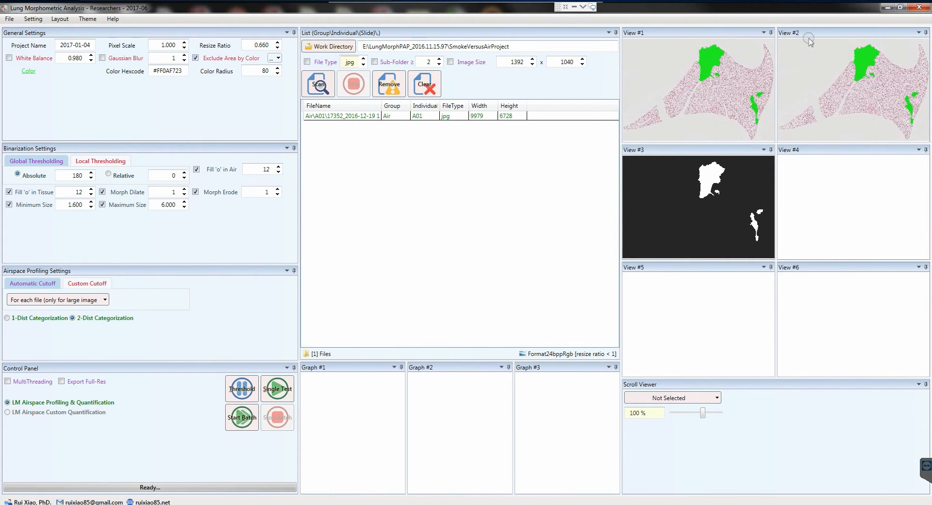
{"action": "left_click", "coordinate": [668, 398]}
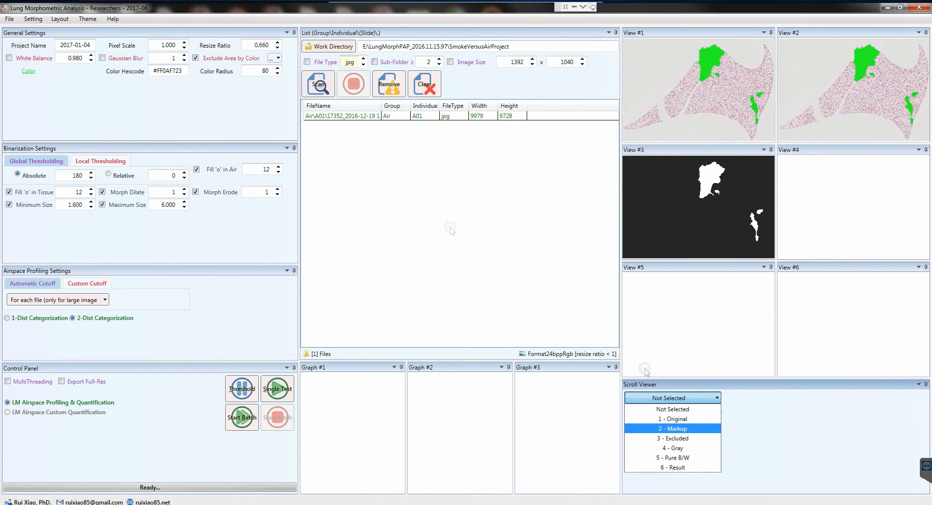
{"action": "left_click", "coordinate": [281, 95]}
{"action": "left_click_drag", "start_coordinate": [298, 87], "coordinate": [206, 86]}
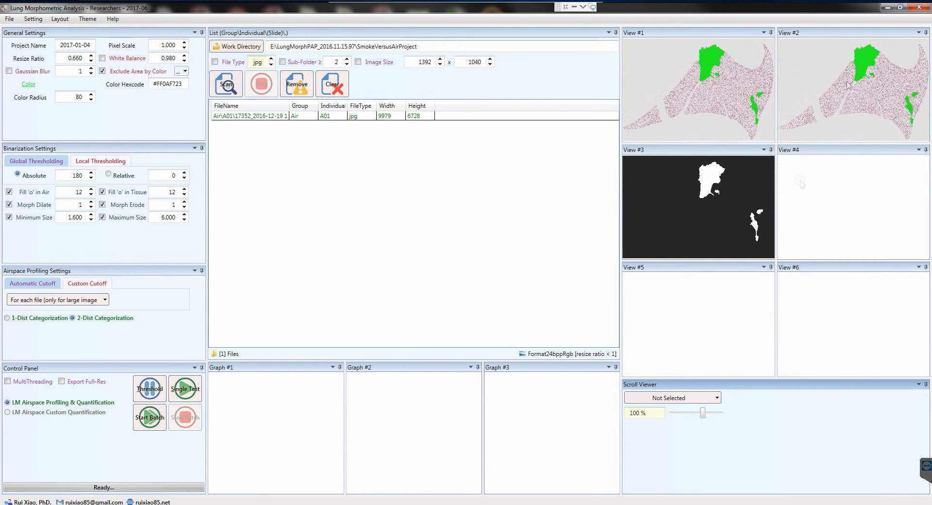
{"action": "left_click", "coordinate": [679, 398]}
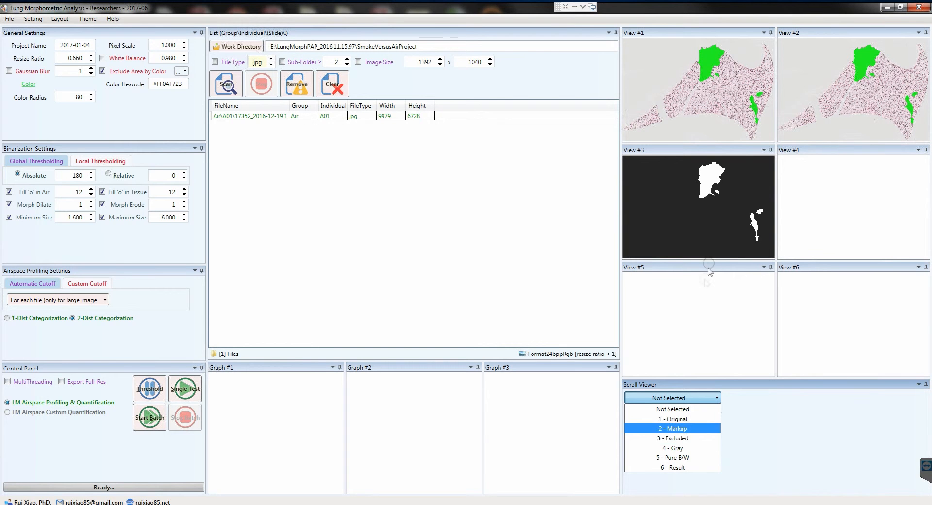
{"action": "left_click", "coordinate": [702, 284]}
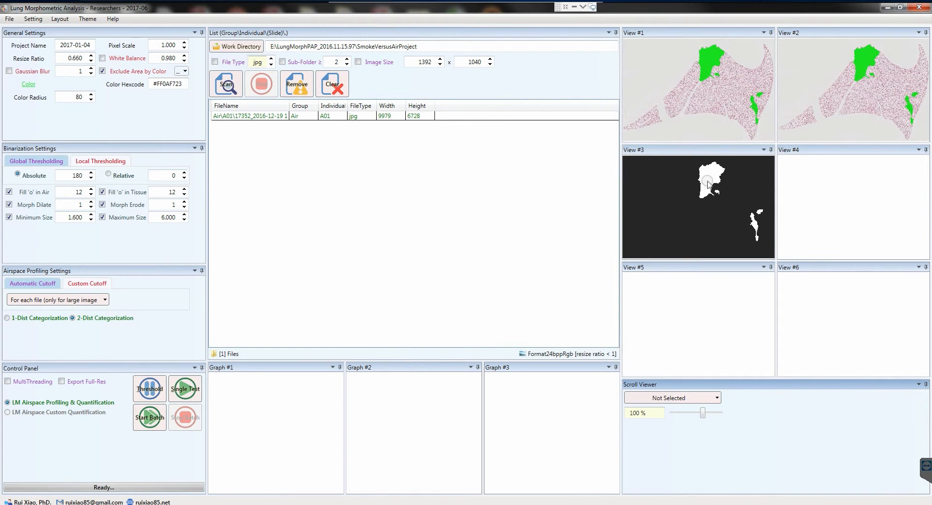
{"action": "left_click", "coordinate": [674, 399]}
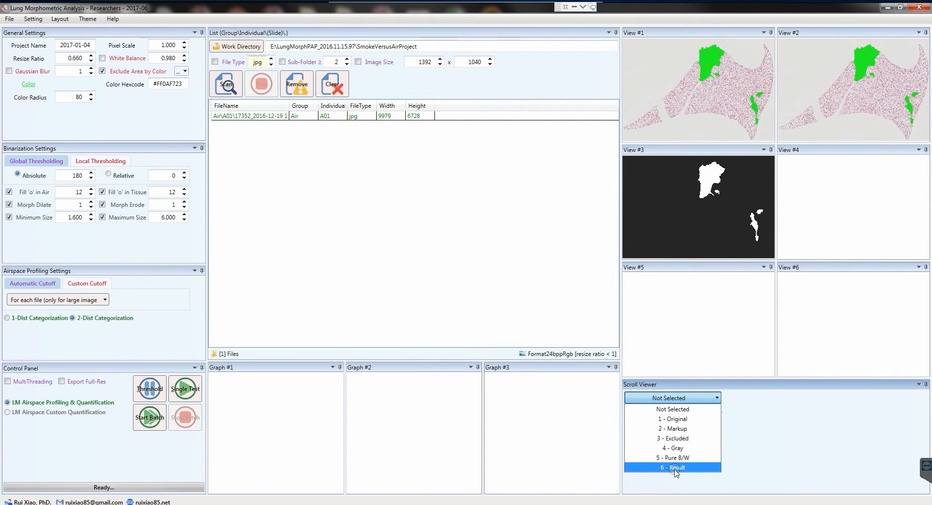
{"action": "left_click", "coordinate": [693, 385]}
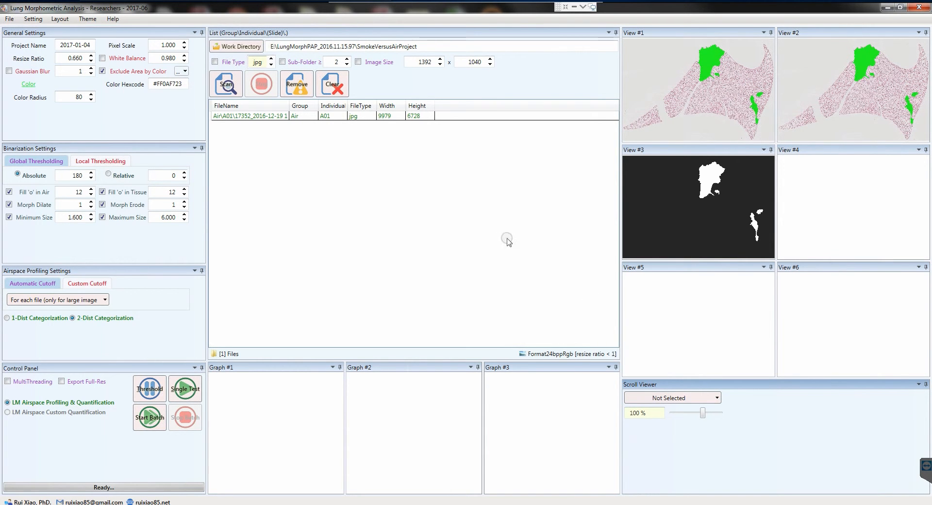
Step: Float the Scroll Viewer as an enlarged window over the file list and display the 1 - Original image in it
{"action": "left_click_drag", "start_coordinate": [689, 386], "coordinate": [470, 166]}
{"action": "left_click_drag", "start_coordinate": [653, 304], "coordinate": [793, 450]}
{"action": "left_click", "coordinate": [383, 185]}
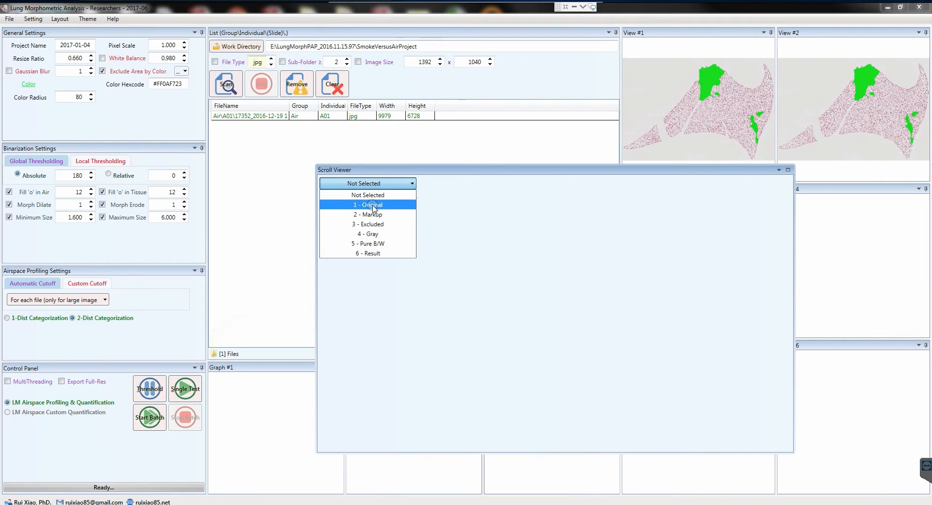
{"action": "left_click", "coordinate": [371, 204]}
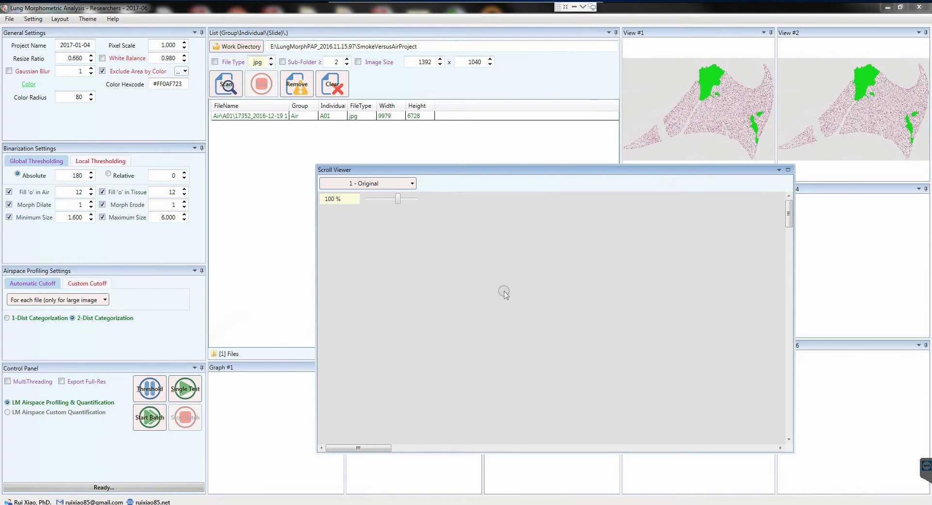
Step: Inspect the original lung image around the green-marked areas, both at 18 % and at 100 % zoom
{"action": "scroll", "coordinate": [506, 294], "scroll_direction": "down", "scroll_amount": 2}
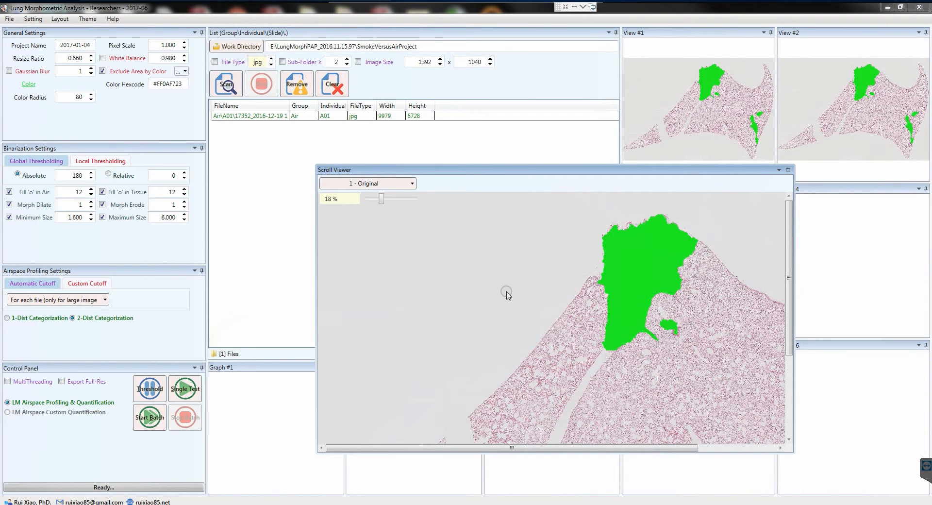
{"action": "left_click_drag", "start_coordinate": [610, 358], "coordinate": [434, 228]}
{"action": "scroll", "coordinate": [572, 297], "scroll_direction": "up", "scroll_amount": 4}
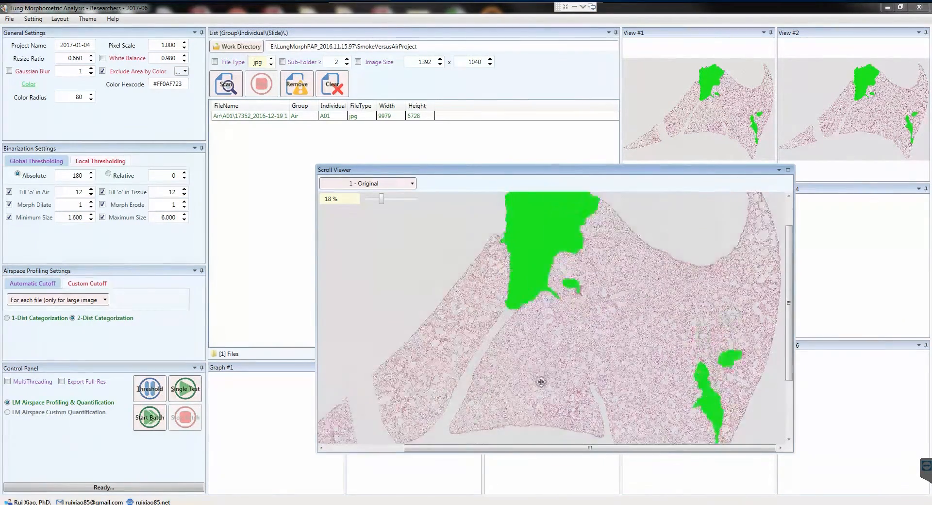
{"action": "scroll", "coordinate": [591, 319], "scroll_direction": "up", "scroll_amount": 2}
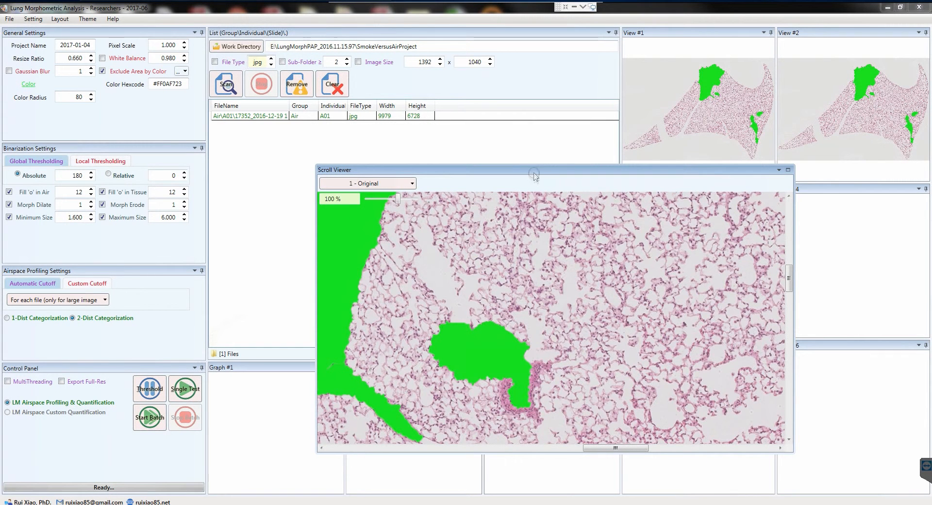
{"action": "left_click_drag", "start_coordinate": [576, 289], "coordinate": [549, 279]}
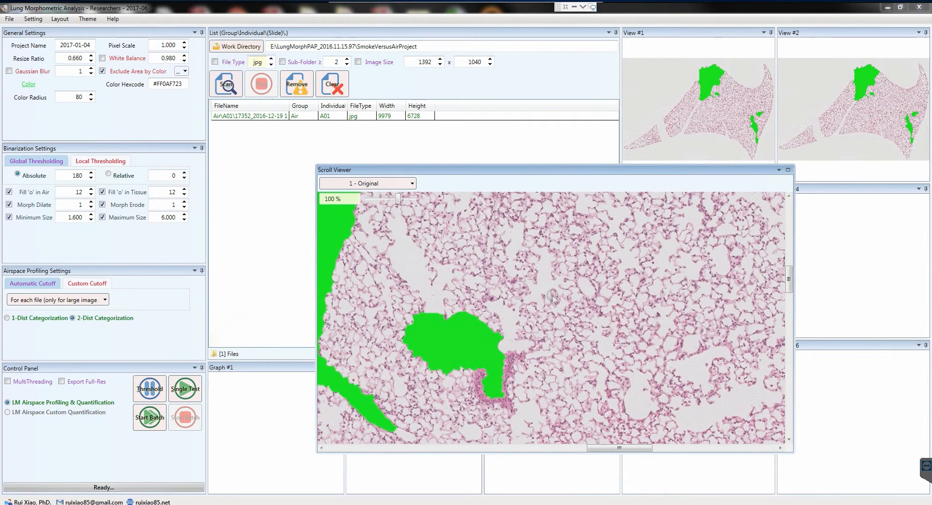
Step: Display the 3 - Excluded image in the Scroll Viewer, compare it with the preceding image types, and move the viewer lower
{"action": "left_click", "coordinate": [371, 183]}
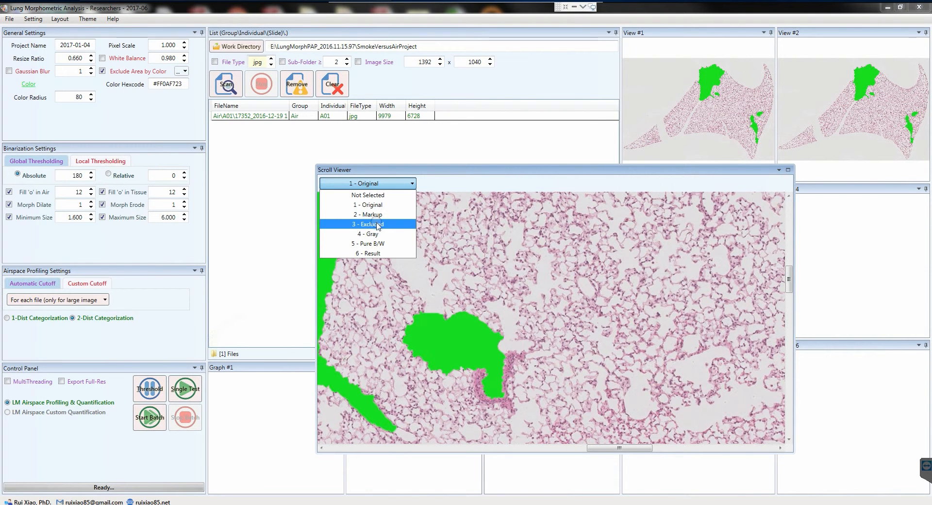
{"action": "left_click", "coordinate": [365, 225]}
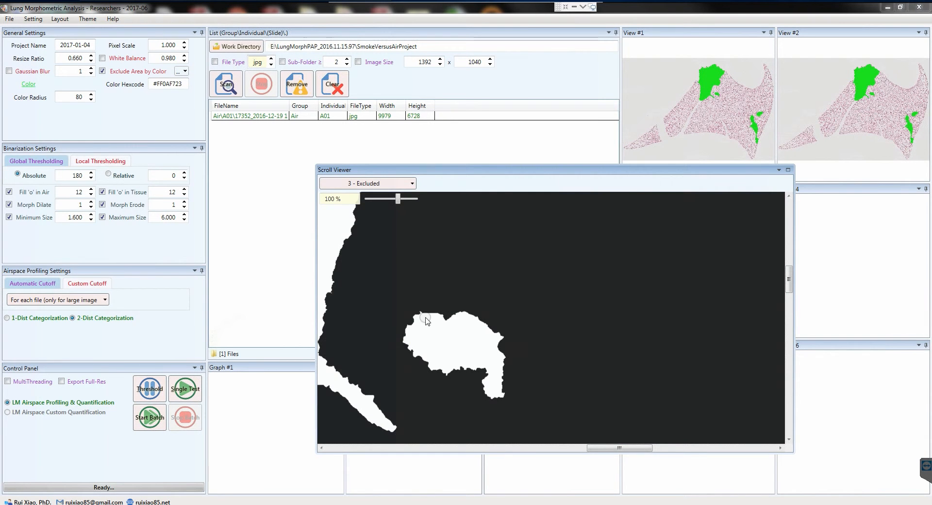
{"action": "left_click", "coordinate": [391, 183]}
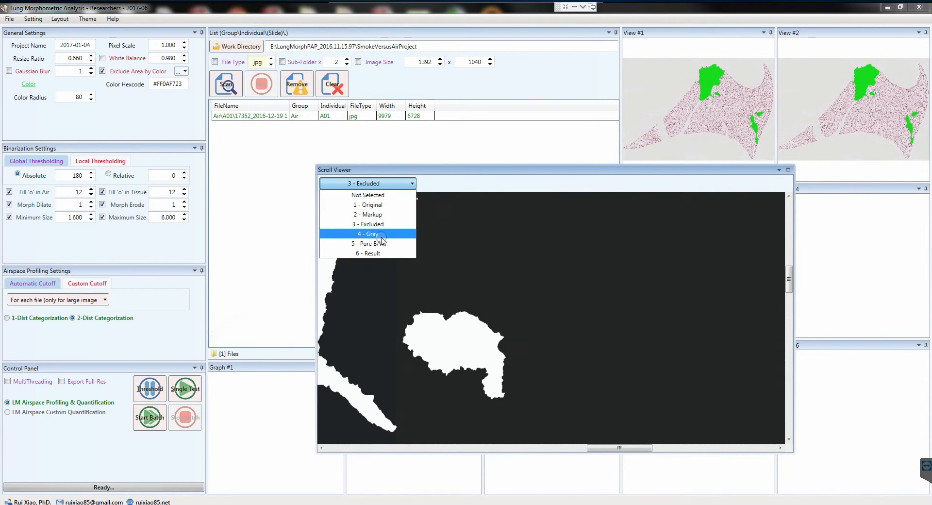
{"action": "left_click", "coordinate": [545, 264]}
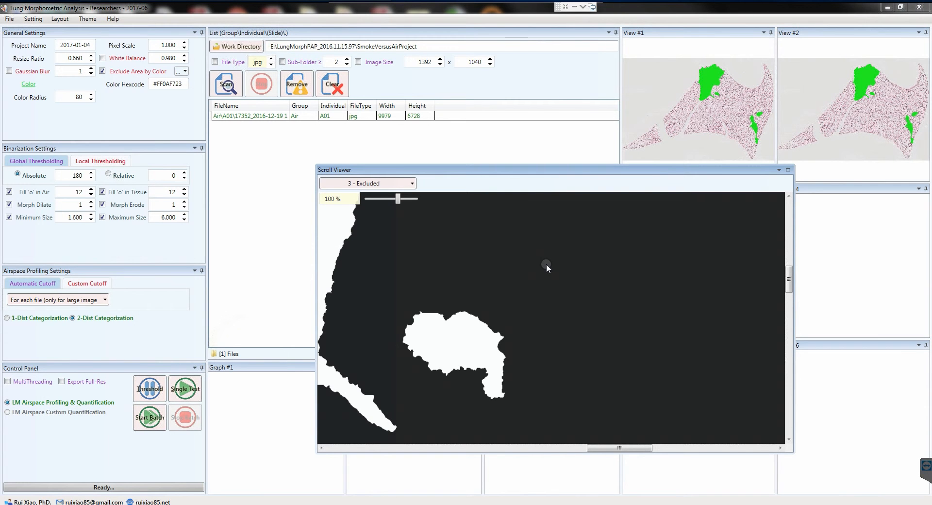
{"action": "key", "text": "Up"}
{"action": "key", "text": "Up"}
{"action": "key", "text": "Down"}
{"action": "key", "text": "Down"}
{"action": "left_click_drag", "start_coordinate": [510, 174], "coordinate": [545, 273]}
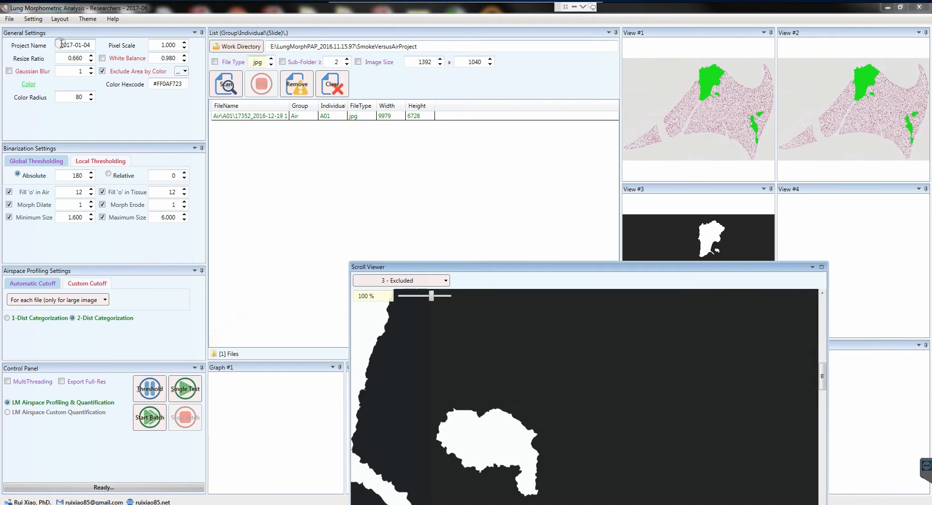
Step: Review the Project Name, Pixel Scale and Resize Ratio general settings, and view the excluded-area mask at 71 % zoom
{"action": "double_click", "coordinate": [61, 44]}
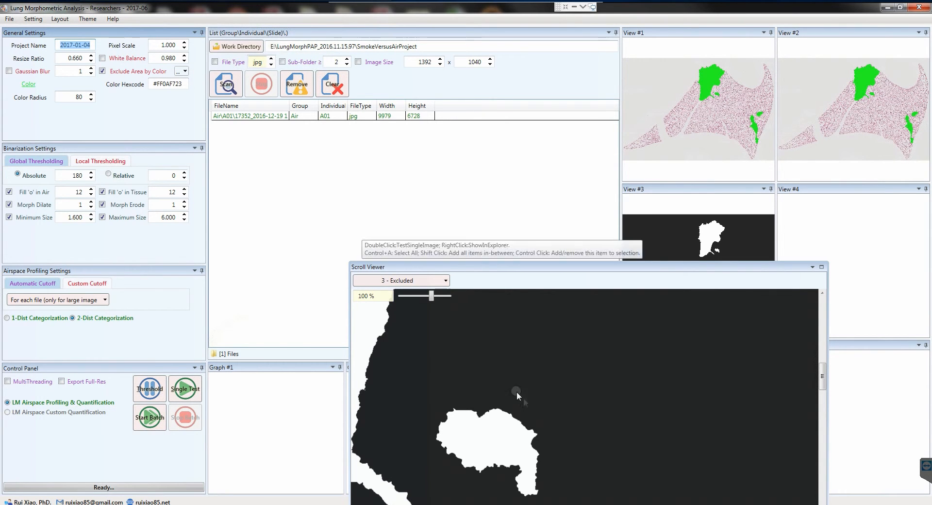
{"action": "left_click_drag", "start_coordinate": [470, 392], "coordinate": [520, 392]}
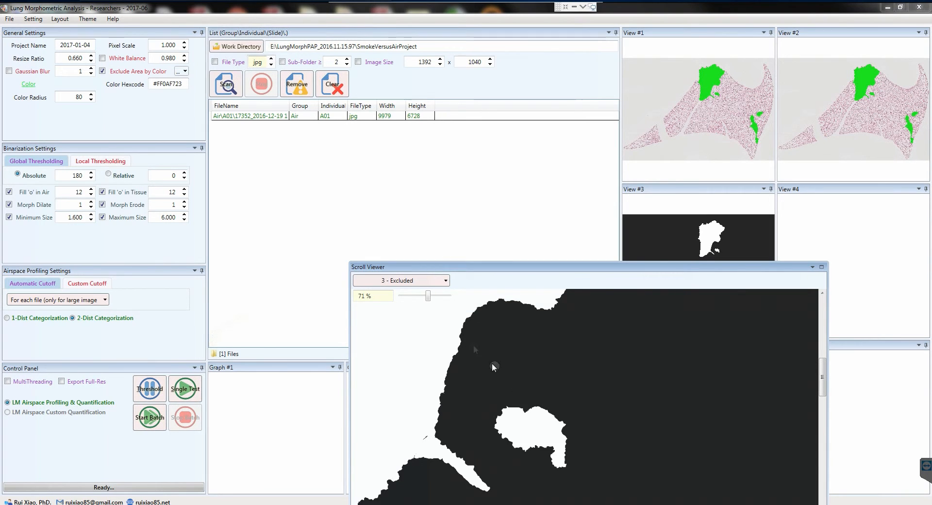
{"action": "scroll", "coordinate": [484, 368], "scroll_direction": "down", "scroll_amount": 3}
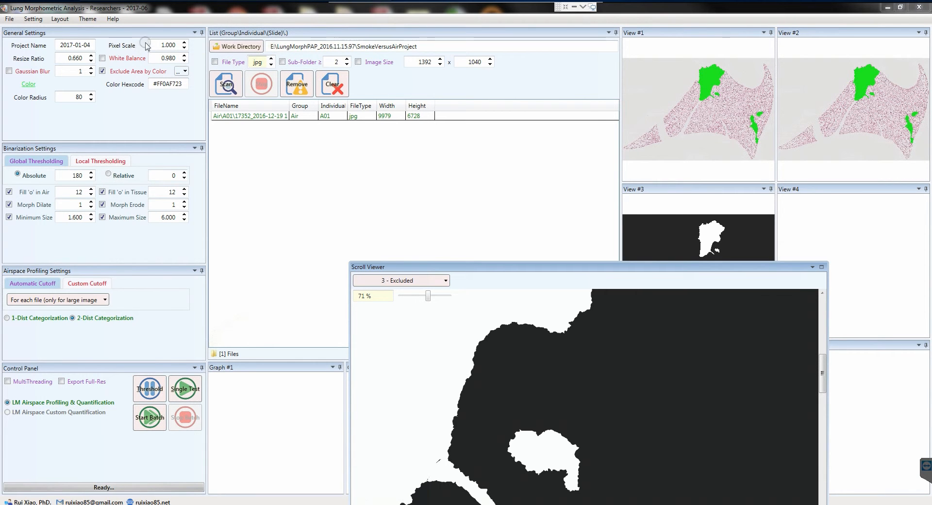
{"action": "double_click", "coordinate": [170, 47]}
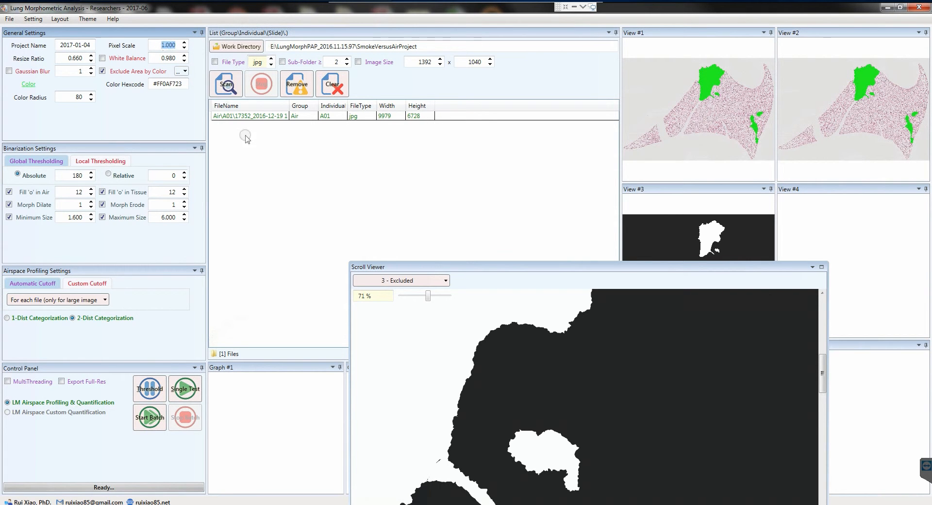
{"action": "left_click", "coordinate": [254, 168]}
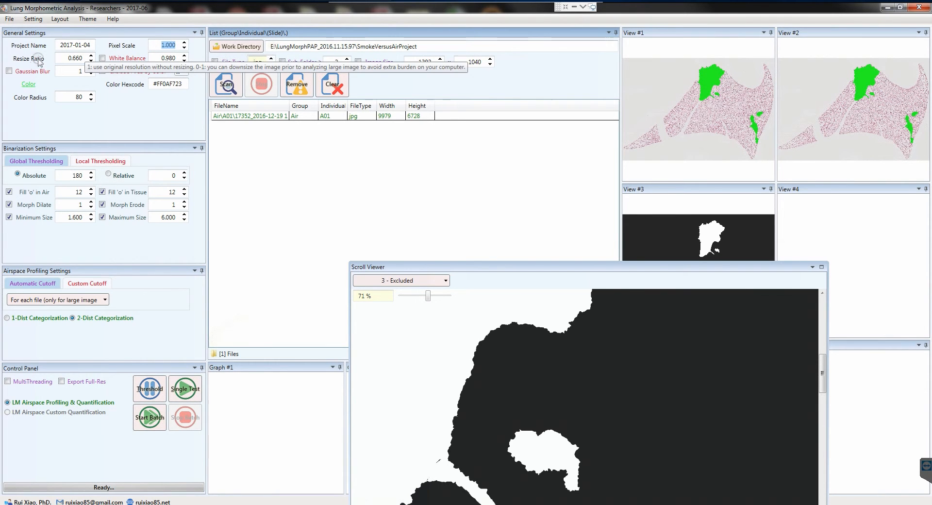
{"action": "left_click", "coordinate": [85, 58]}
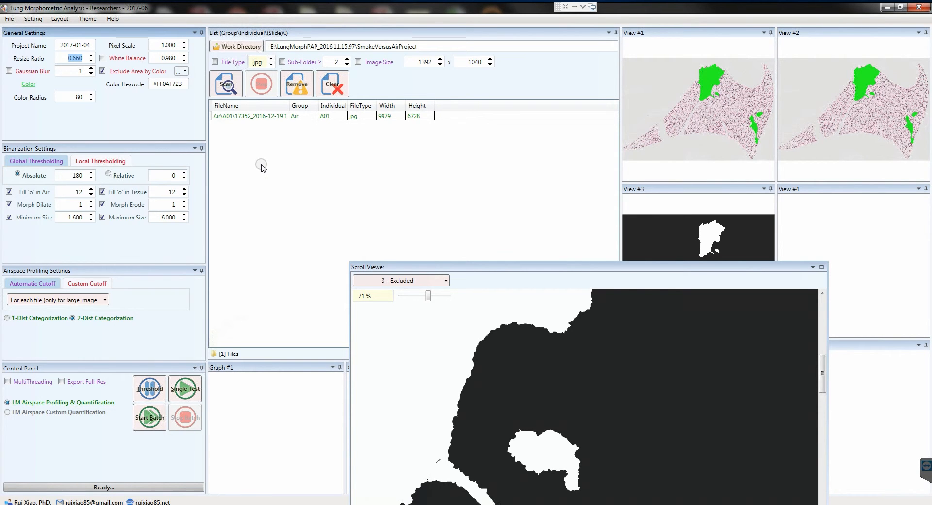
{"action": "left_click_drag", "start_coordinate": [451, 270], "coordinate": [442, 261]}
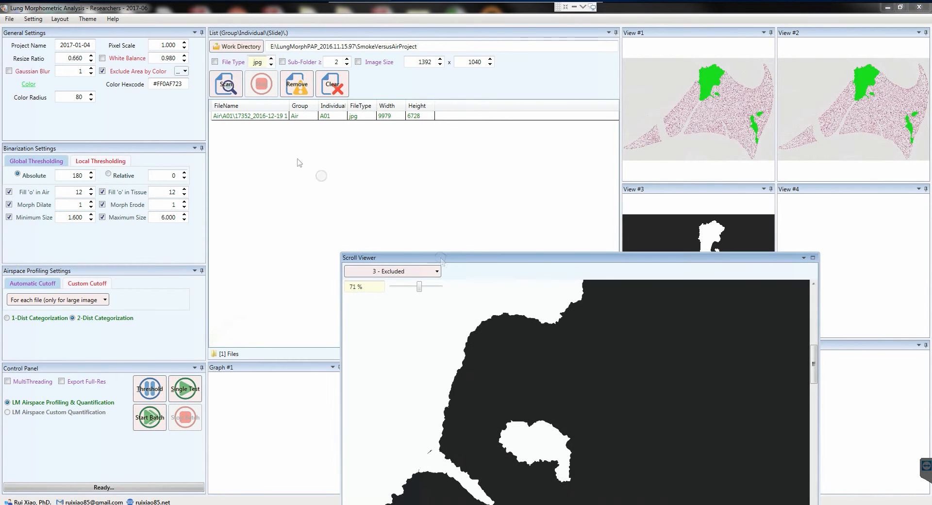
{"action": "left_click", "coordinate": [164, 45]}
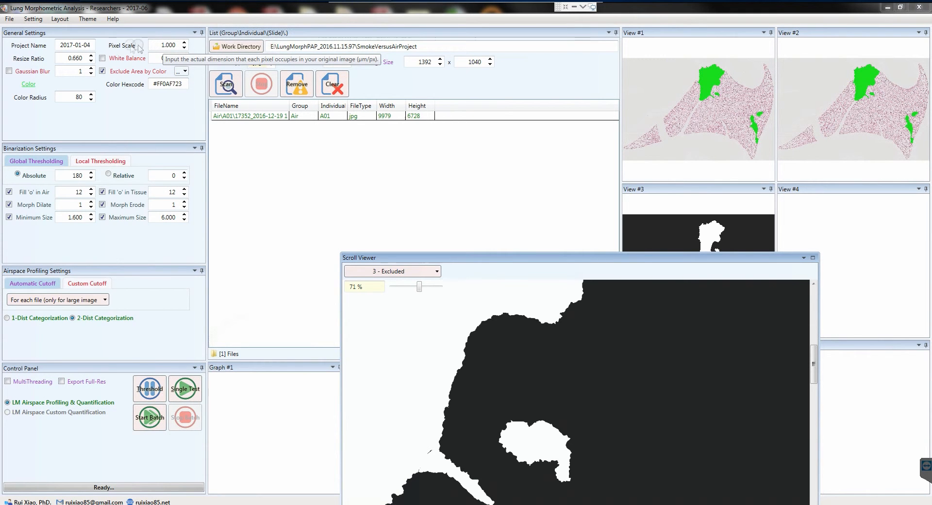
Step: Display the 2 - Markup image in the Scroll Viewer and inspect the tissue beside the green-marked area at 141 % zoom
{"action": "double_click", "coordinate": [69, 58]}
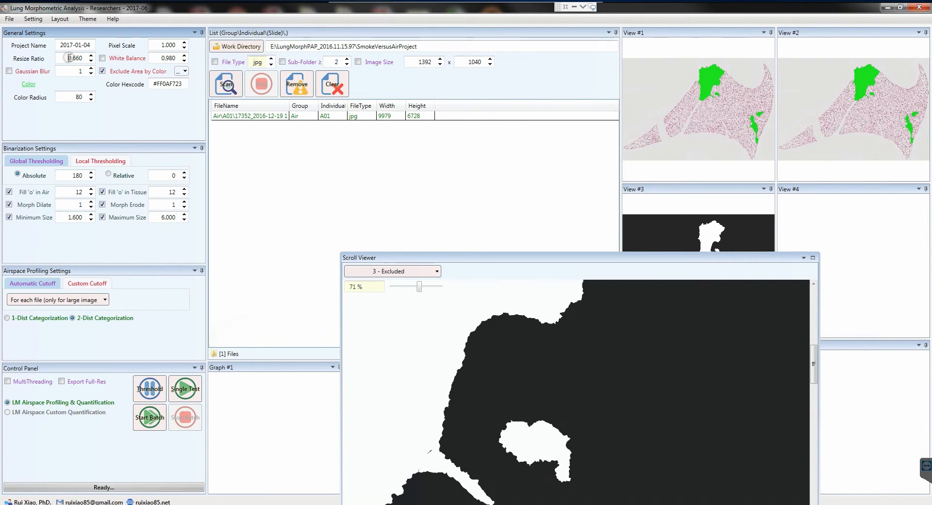
{"action": "left_click", "coordinate": [515, 353]}
{"action": "left_click", "coordinate": [514, 354]}
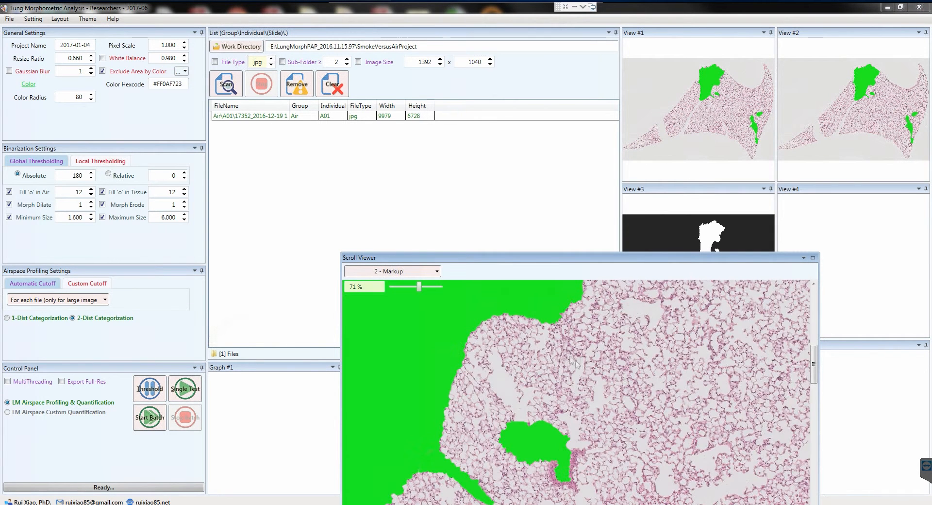
{"action": "scroll", "coordinate": [597, 369], "scroll_direction": "up", "scroll_amount": 2}
{"action": "left_click_drag", "start_coordinate": [595, 359], "coordinate": [585, 330]}
{"action": "left_click_drag", "start_coordinate": [616, 385], "coordinate": [484, 352]}
{"action": "left_click_drag", "start_coordinate": [542, 396], "coordinate": [544, 342]}
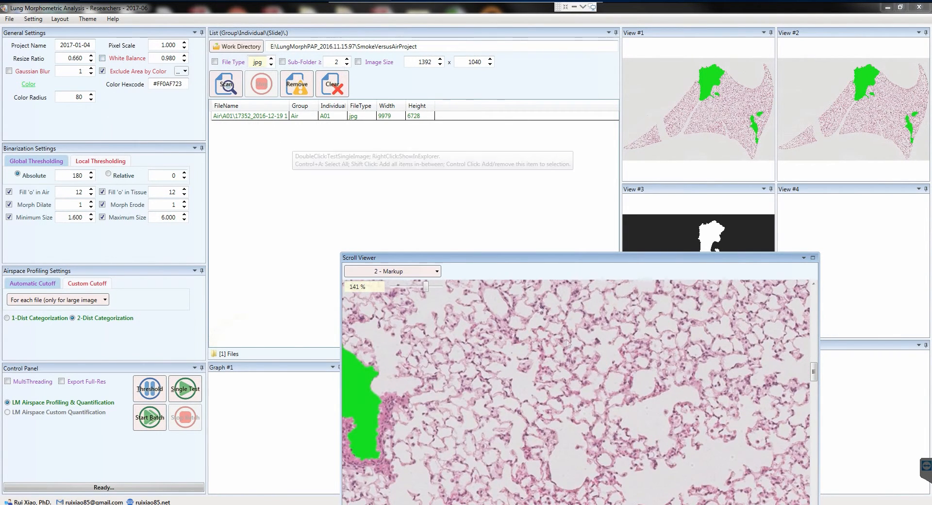
{"action": "left_click_drag", "start_coordinate": [607, 389], "coordinate": [558, 364]}
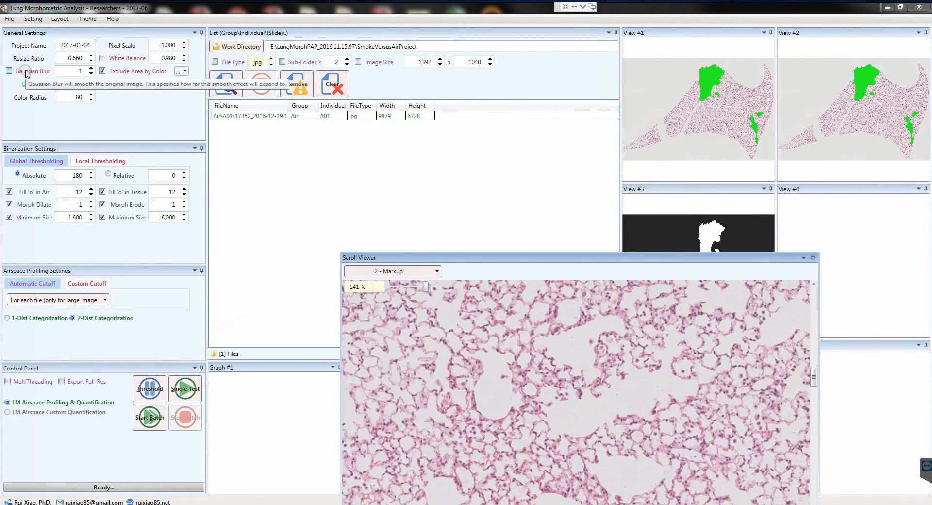
Step: Review the Gaussian Blur setting and examine the alveolar tissue of the markup image at 141 % zoom
{"action": "left_click_drag", "start_coordinate": [578, 413], "coordinate": [514, 395]}
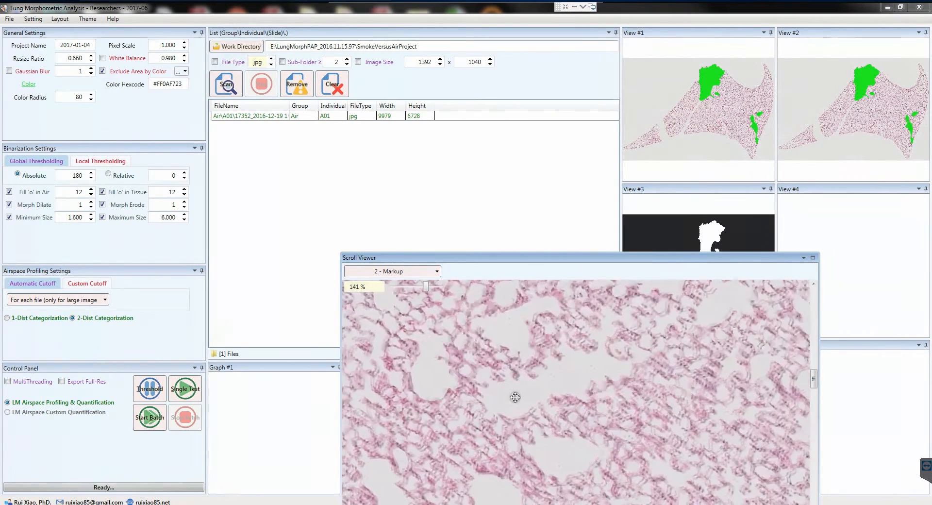
{"action": "mouse_move", "coordinate": [20, 77]}
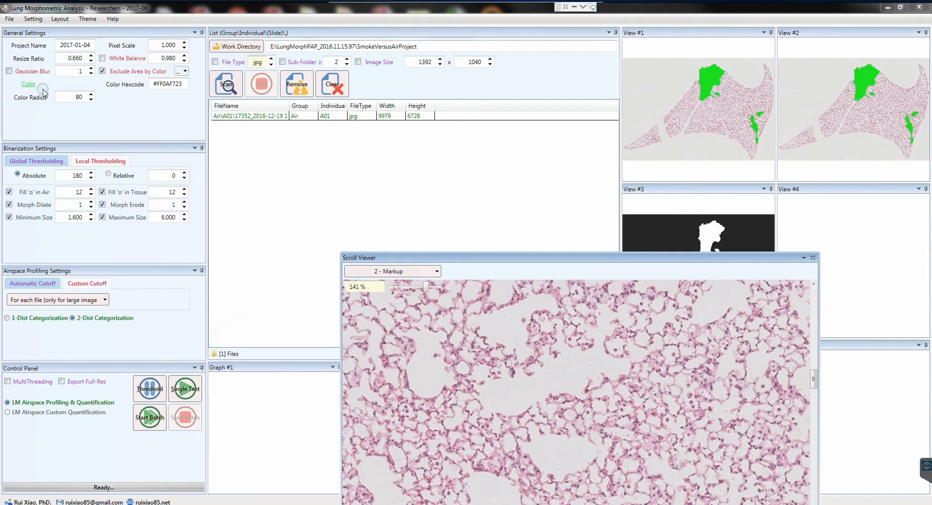
{"action": "left_click_drag", "start_coordinate": [569, 359], "coordinate": [571, 391]}
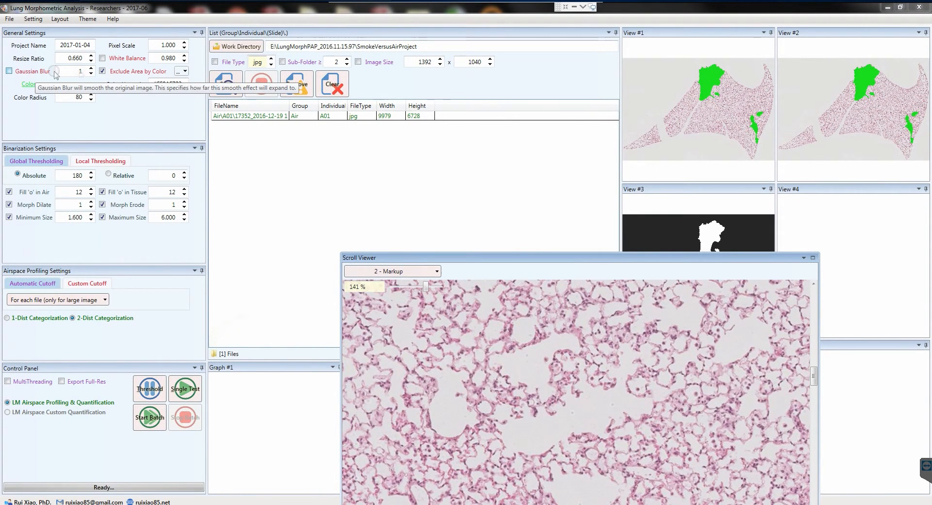
{"action": "mouse_move", "coordinate": [124, 75]}
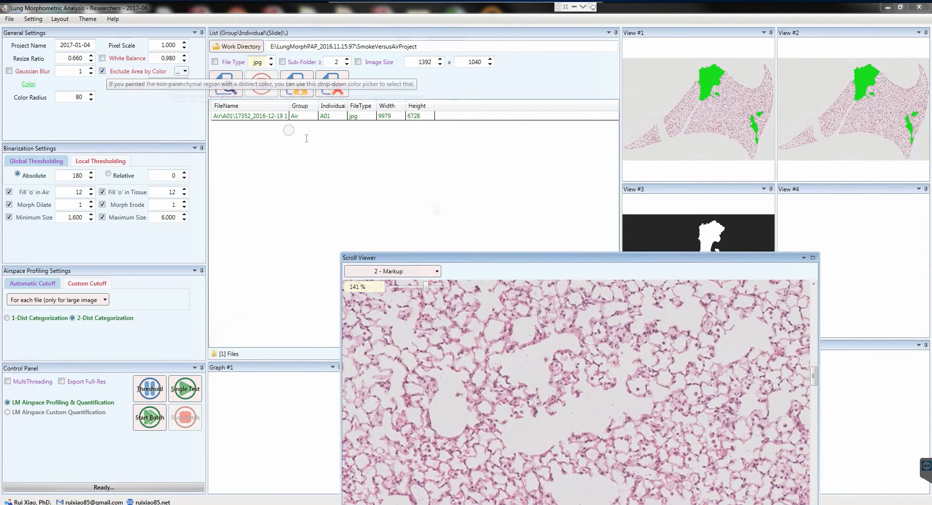
{"action": "left_click_drag", "start_coordinate": [503, 359], "coordinate": [565, 410]}
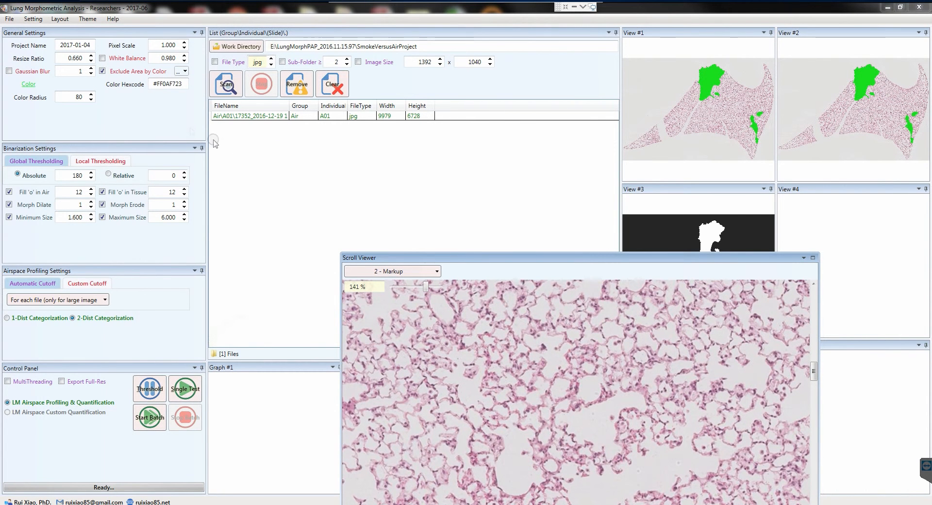
Step: Review the Exclude Area by Color settings and examine the green-painted regions of the markup image at 50 % and 18 % zoom
{"action": "mouse_move", "coordinate": [103, 74]}
{"action": "left_click", "coordinate": [31, 83]}
{"action": "left_click", "coordinate": [718, 231]}
{"action": "left_click", "coordinate": [55, 148]}
{"action": "left_click_drag", "start_coordinate": [561, 360], "coordinate": [577, 397]}
{"action": "scroll", "coordinate": [577, 398], "scroll_direction": "down", "scroll_amount": 8}
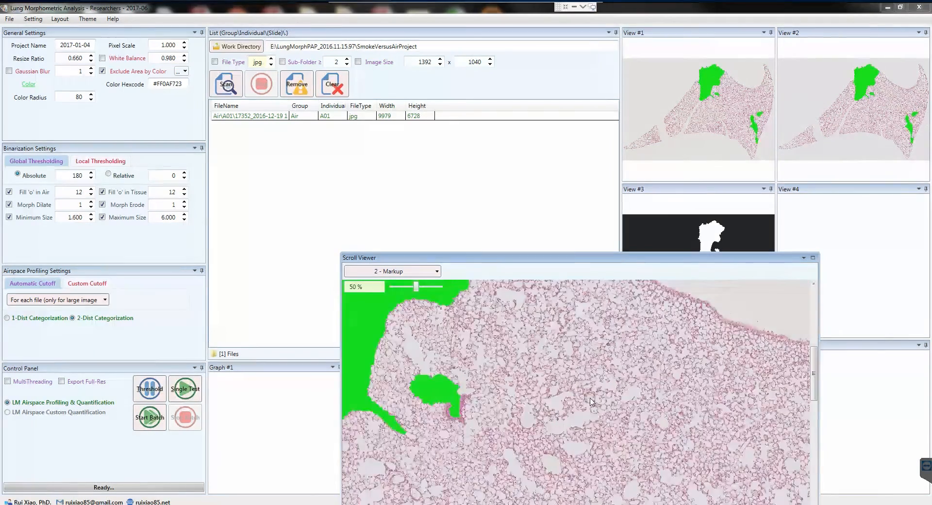
{"action": "left_click_drag", "start_coordinate": [620, 330], "coordinate": [535, 363]}
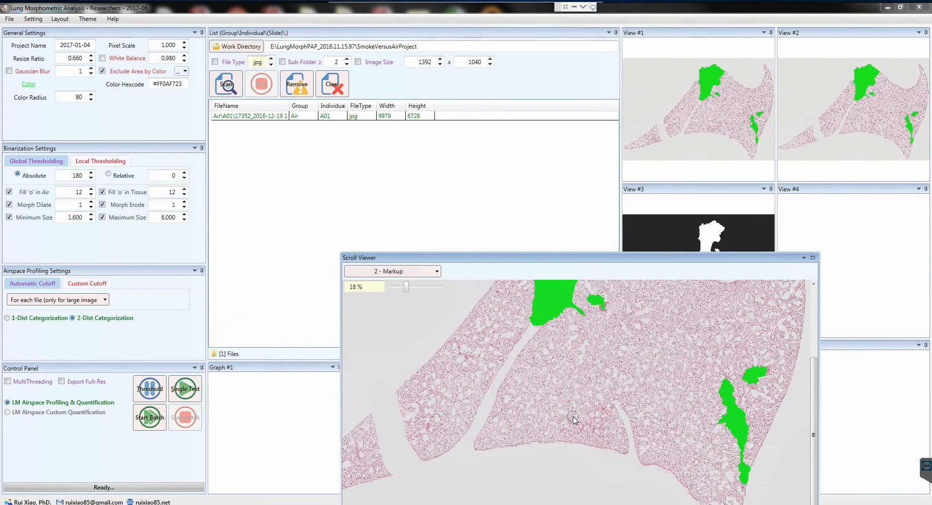
Step: Review the Absolute threshold under Global Thresholding and compare tissue and airspace brightness in the markup image at 50 % and 25 % zoom
{"action": "left_click", "coordinate": [20, 163]}
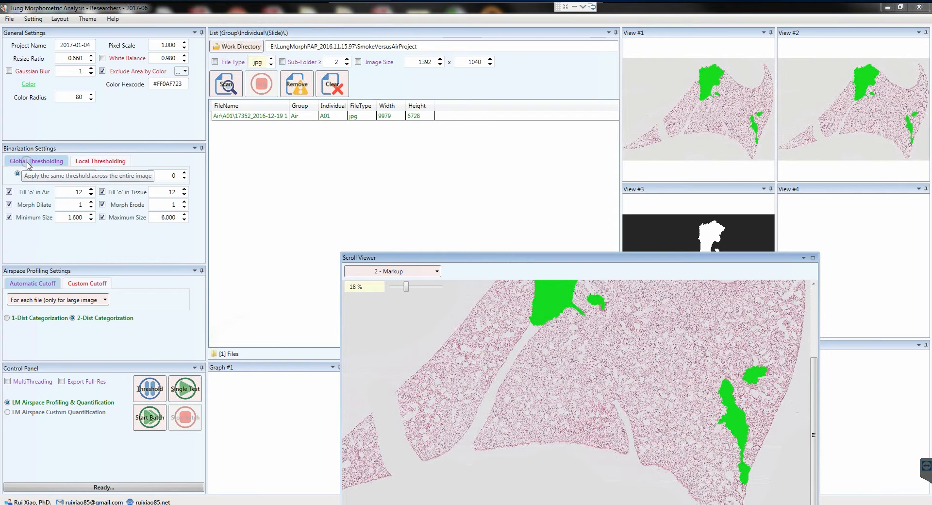
{"action": "left_click", "coordinate": [26, 176]}
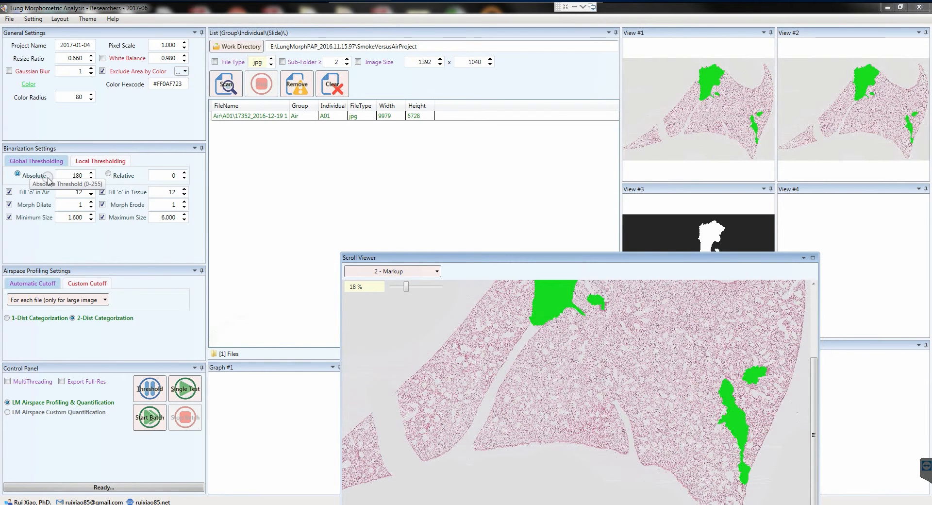
{"action": "left_click_drag", "start_coordinate": [69, 174], "coordinate": [81, 178]}
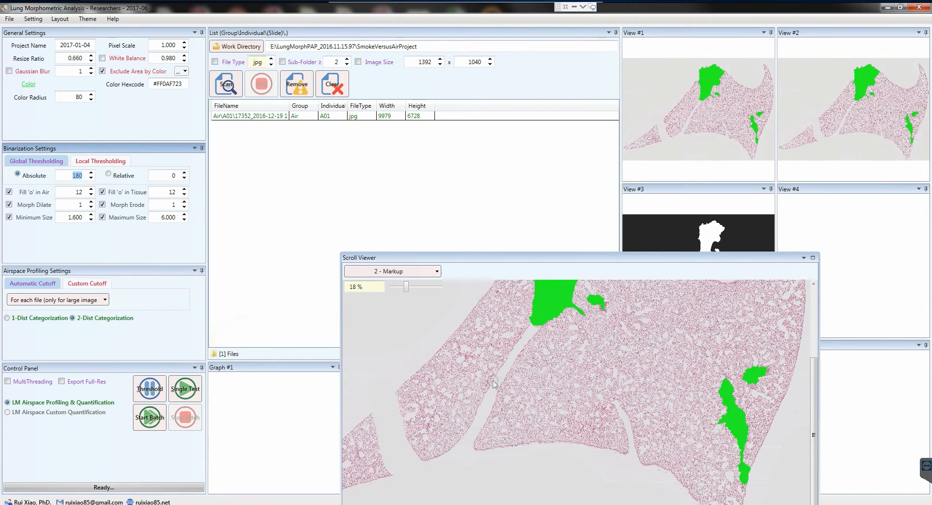
{"action": "left_click", "coordinate": [439, 376]}
{"action": "scroll", "coordinate": [455, 368], "scroll_direction": "up", "scroll_amount": 5}
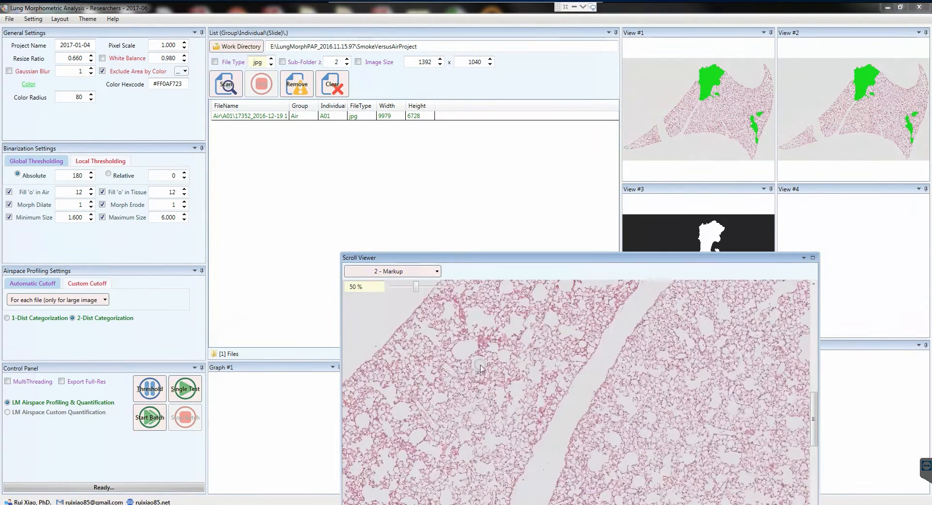
{"action": "scroll", "coordinate": [469, 379], "scroll_direction": "down", "scroll_amount": 3}
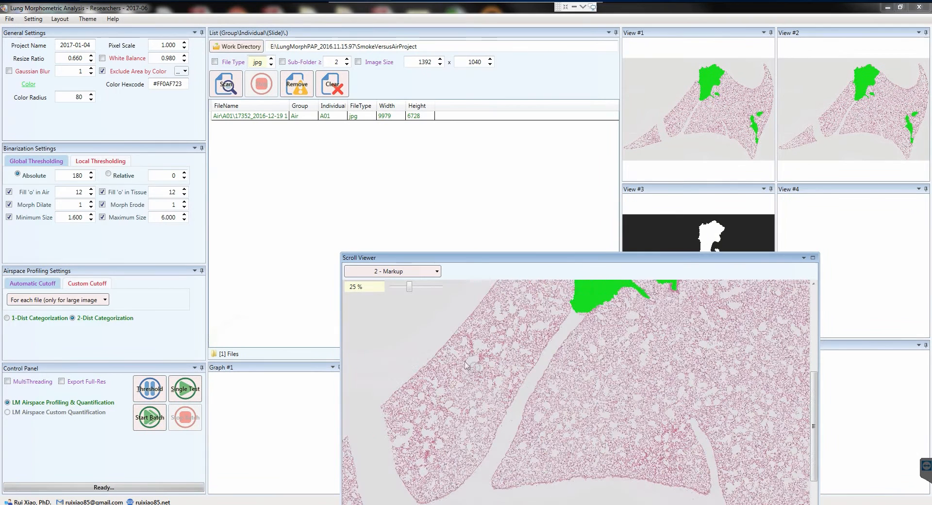
{"action": "left_click", "coordinate": [62, 175]}
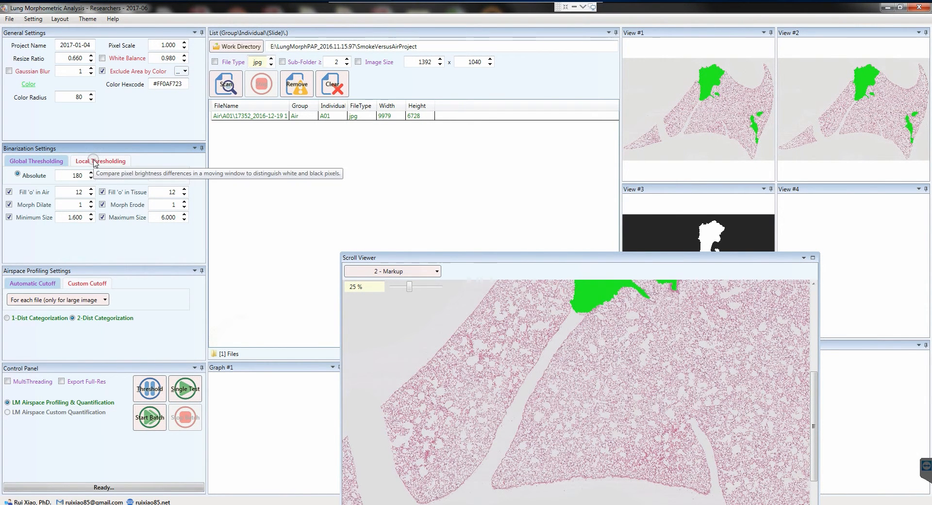
Step: Review the Local Thresholding brightness difference and window size against the markup image, and return to Global Thresholding
{"action": "scroll", "coordinate": [546, 392], "scroll_direction": "up", "scroll_amount": 4}
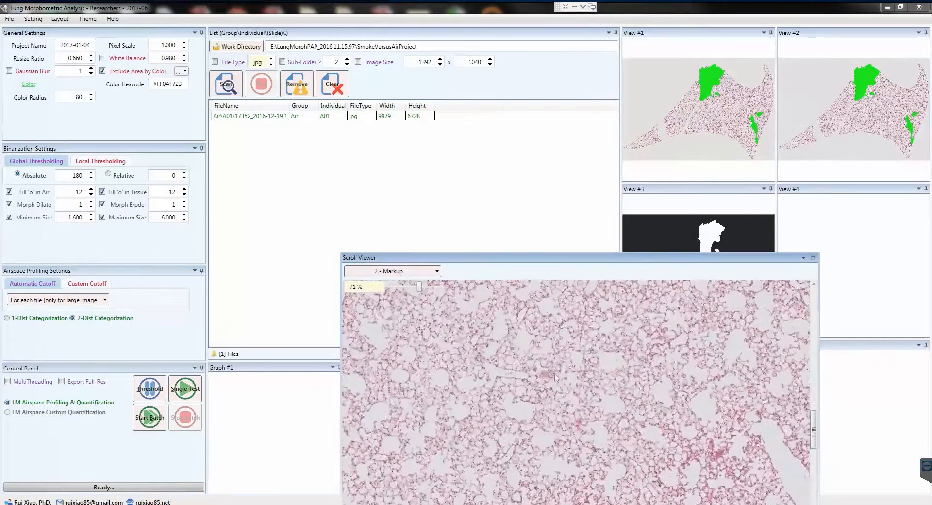
{"action": "scroll", "coordinate": [547, 391], "scroll_direction": "up", "scroll_amount": 2}
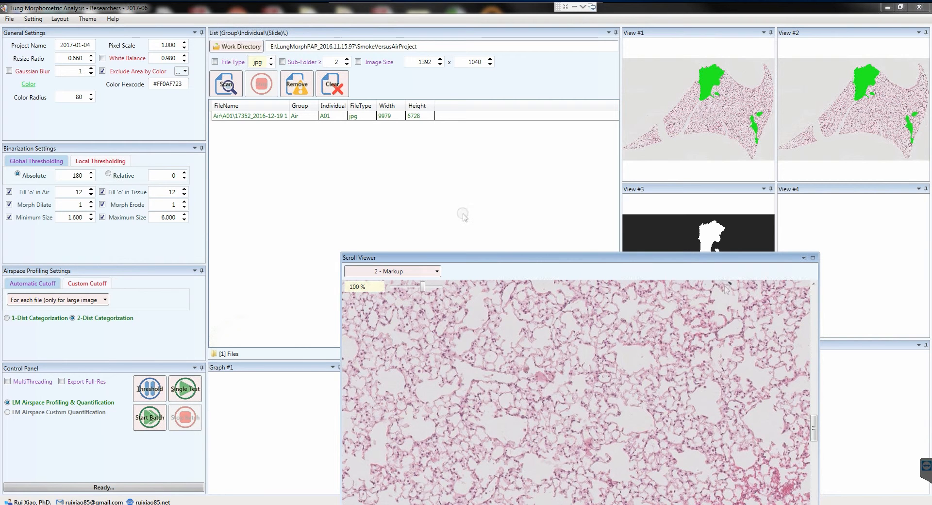
{"action": "left_click", "coordinate": [92, 163]}
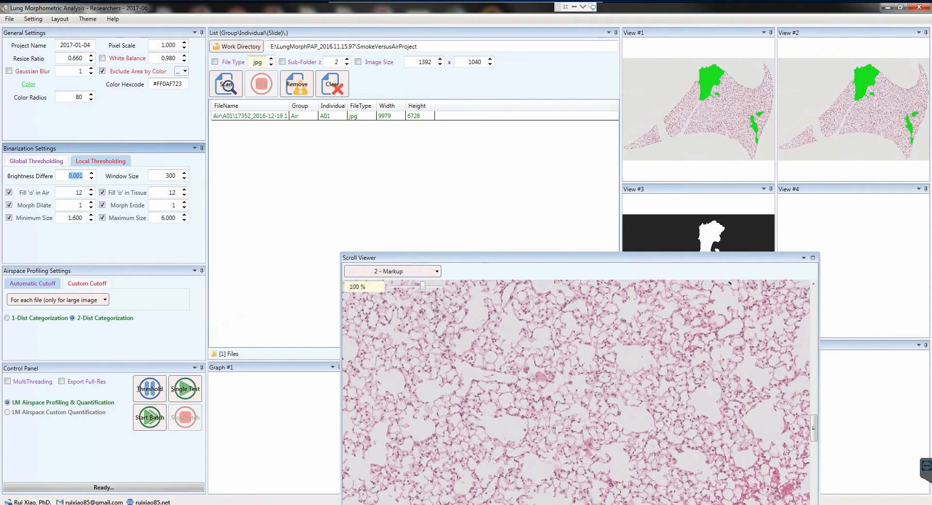
{"action": "left_click", "coordinate": [520, 372]}
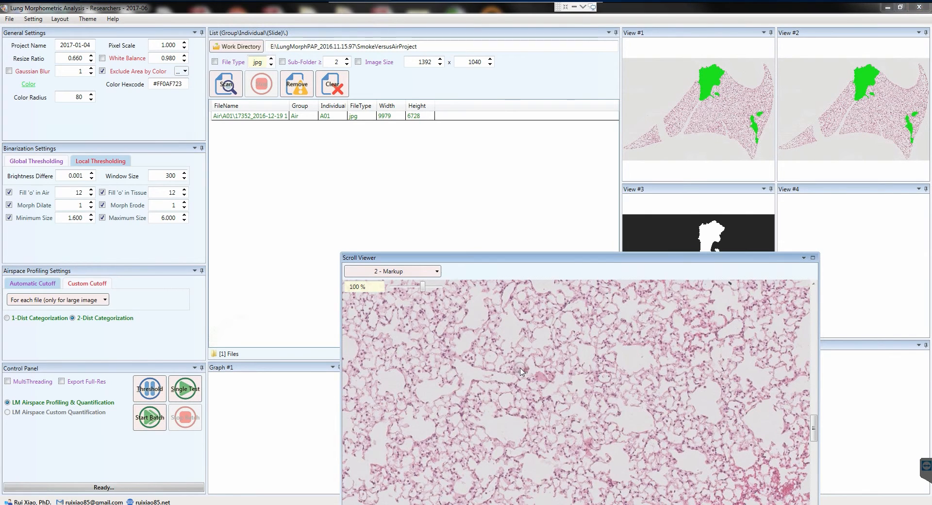
{"action": "scroll", "coordinate": [520, 369], "scroll_direction": "down", "scroll_amount": 5}
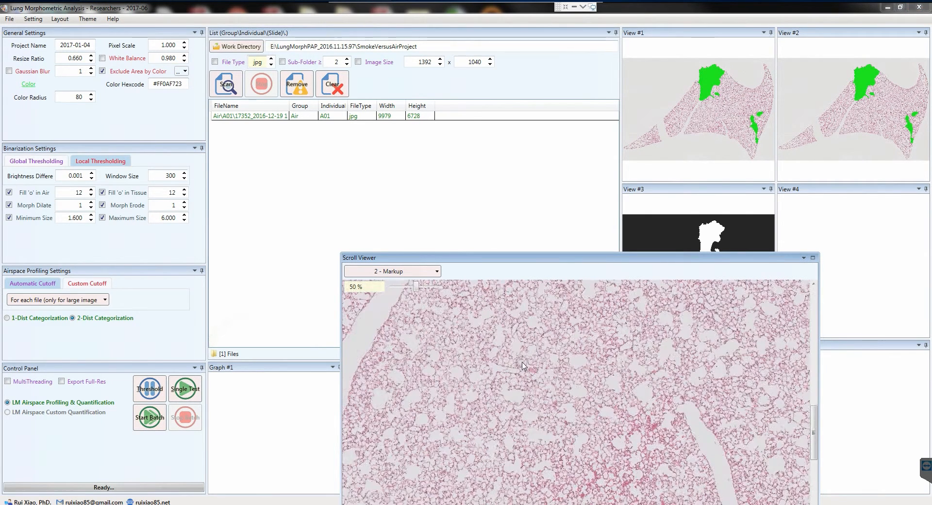
{"action": "left_click", "coordinate": [38, 161]}
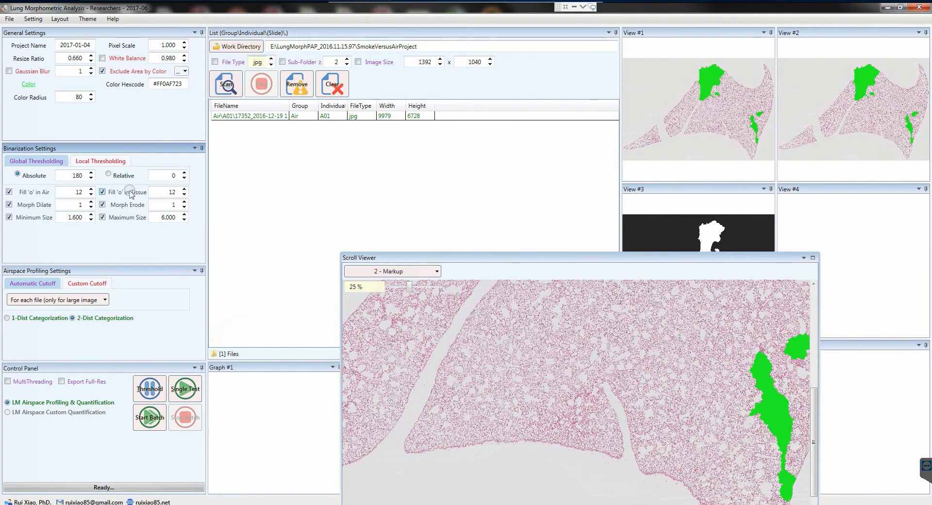
Step: Move the Scroll Viewer up over the file list so the whole viewer window fits on screen
{"action": "scroll", "coordinate": [490, 291], "scroll_direction": "up", "scroll_amount": 1}
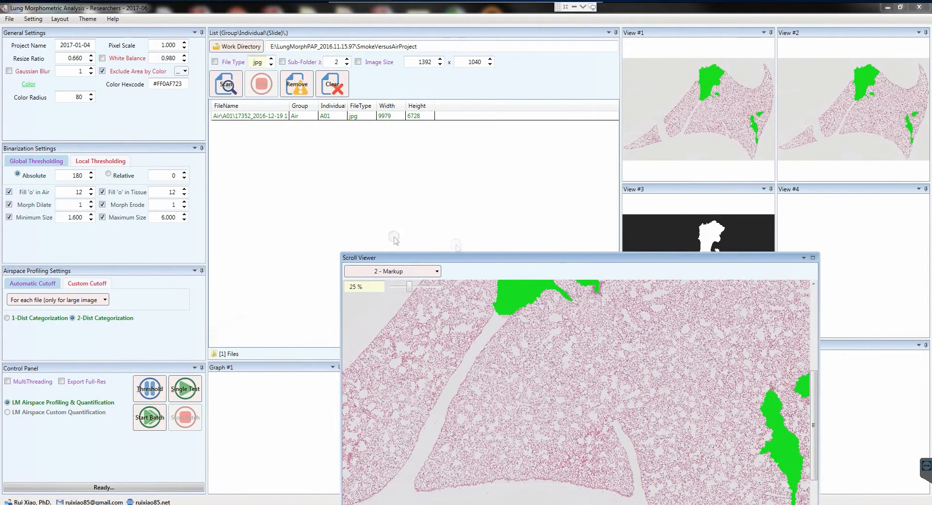
{"action": "left_click_drag", "start_coordinate": [463, 259], "coordinate": [419, 88]}
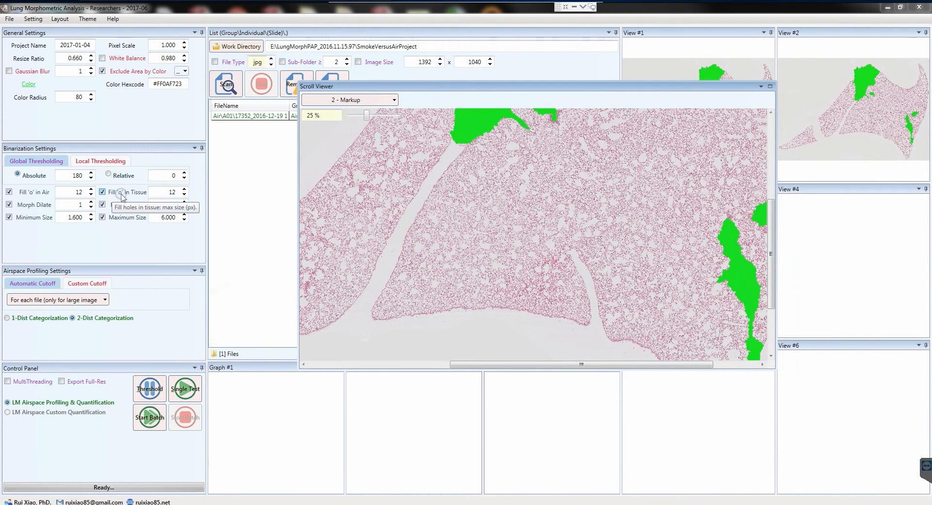
{"action": "left_click_drag", "start_coordinate": [452, 88], "coordinate": [447, 106]}
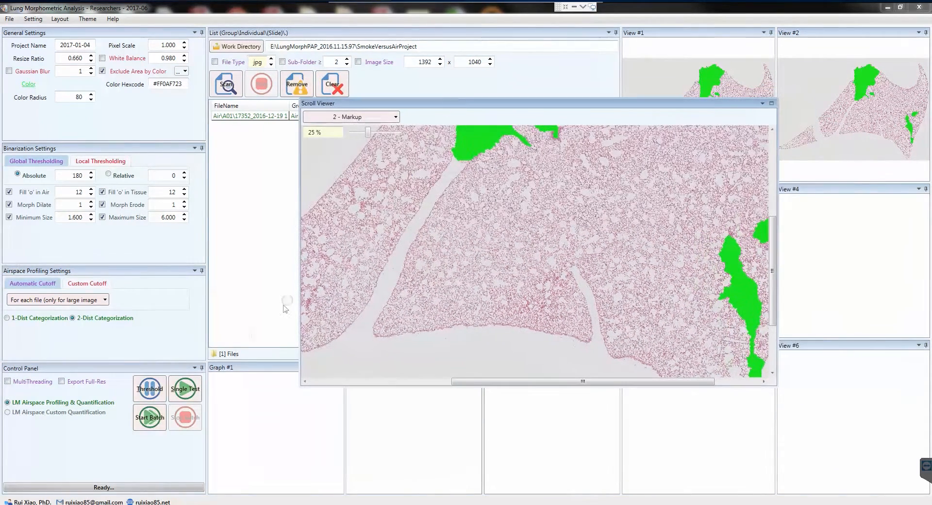
Step: Select the Air\A01 image in the file list and run the Threshold preview on it
{"action": "left_click", "coordinate": [150, 390]}
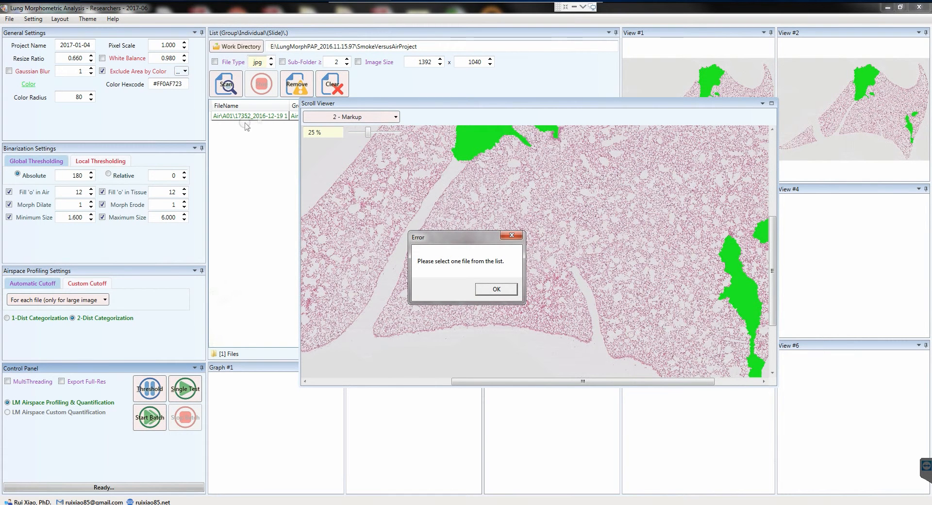
{"action": "left_click", "coordinate": [479, 290]}
{"action": "left_click", "coordinate": [265, 117]}
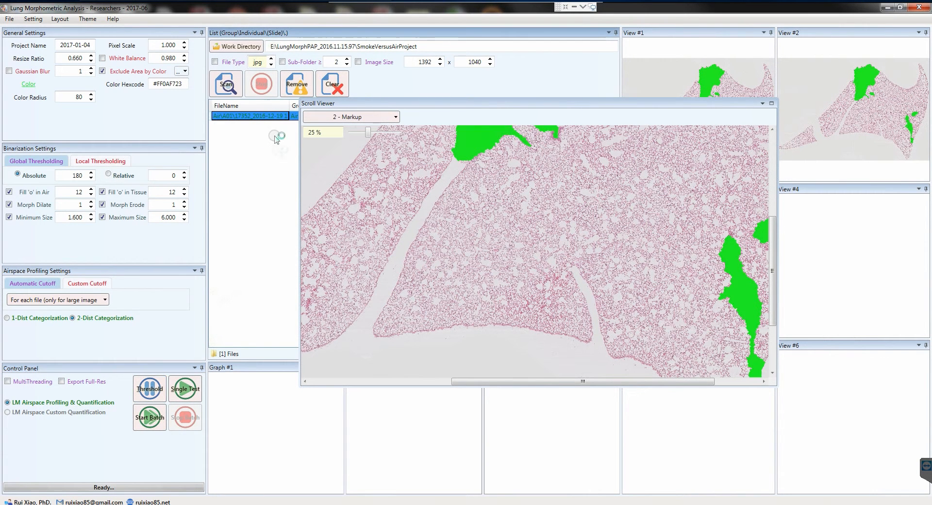
{"action": "left_click", "coordinate": [152, 391]}
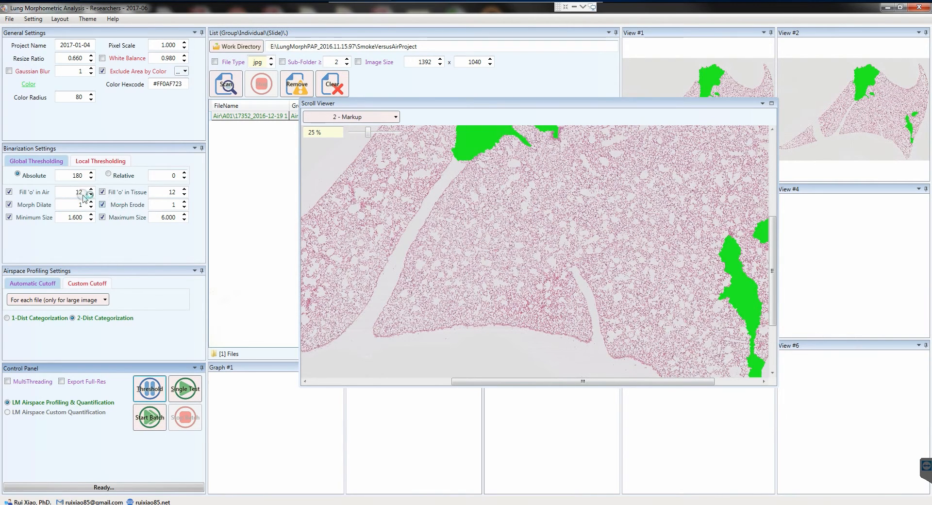
Step: Examine the lung edge and small holes in the tissue of the markup image at 141 % to 283 % zoom
{"action": "left_click_drag", "start_coordinate": [510, 197], "coordinate": [393, 277]}
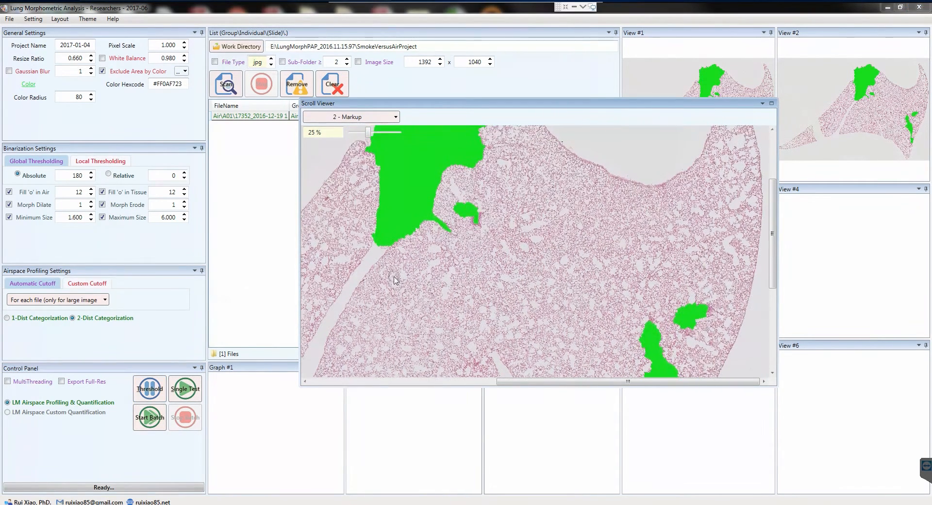
{"action": "scroll", "coordinate": [537, 186], "scroll_direction": "up", "scroll_amount": 5}
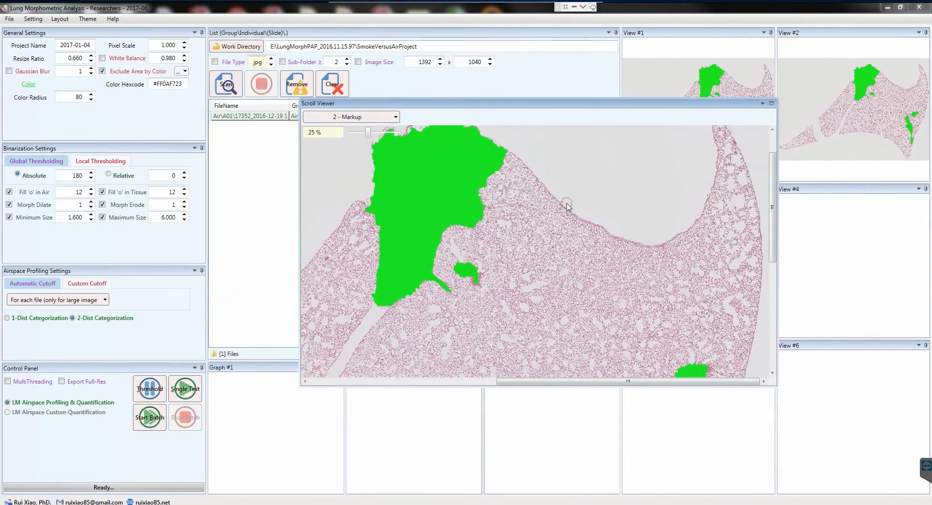
{"action": "scroll", "coordinate": [555, 227], "scroll_direction": "up", "scroll_amount": 3}
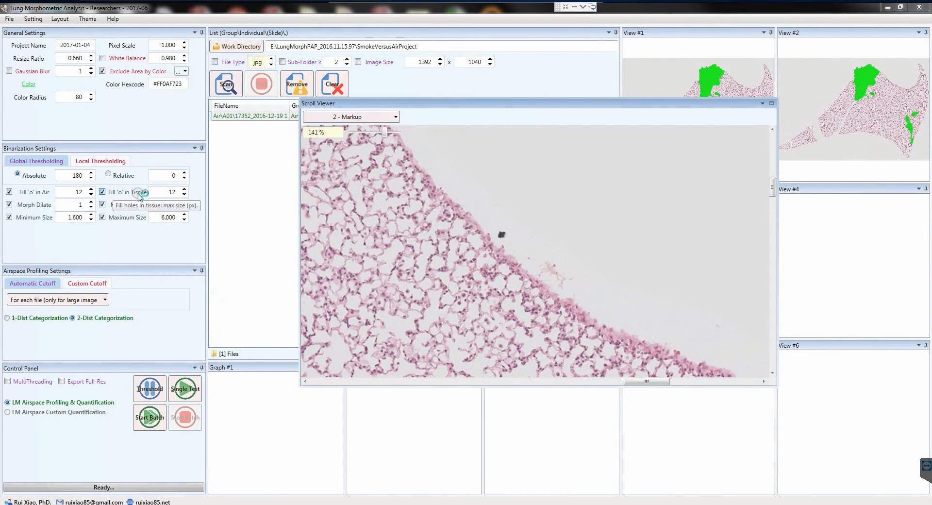
{"action": "left_click_drag", "start_coordinate": [557, 312], "coordinate": [490, 193]}
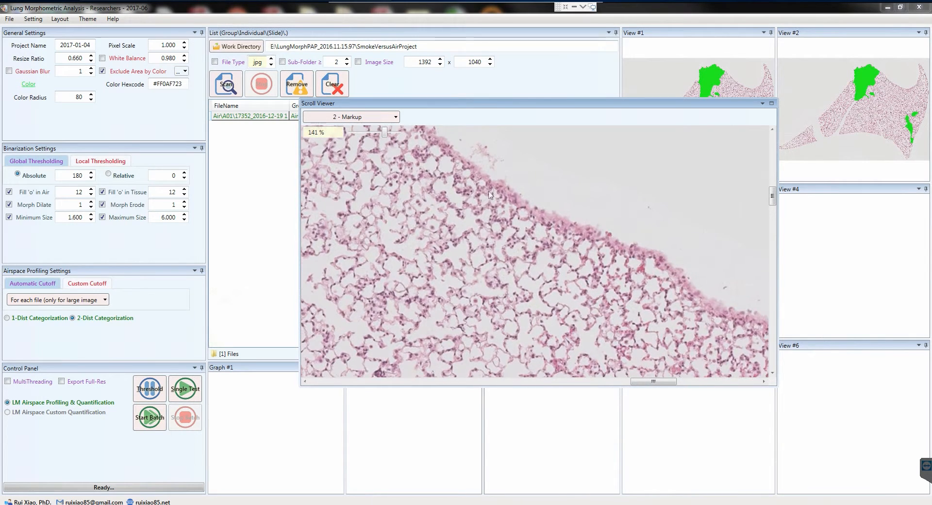
{"action": "scroll", "coordinate": [480, 293], "scroll_direction": "up", "scroll_amount": 2}
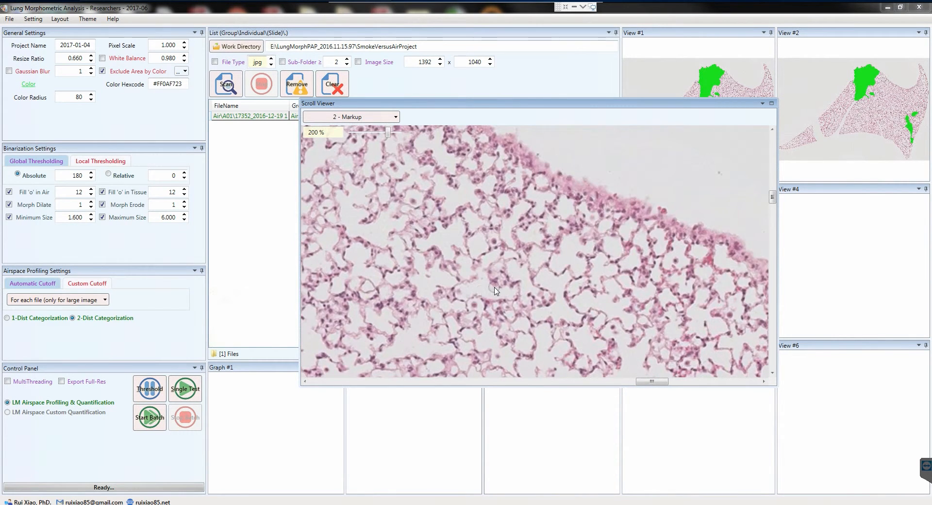
{"action": "scroll", "coordinate": [480, 301], "scroll_direction": "down", "scroll_amount": 2}
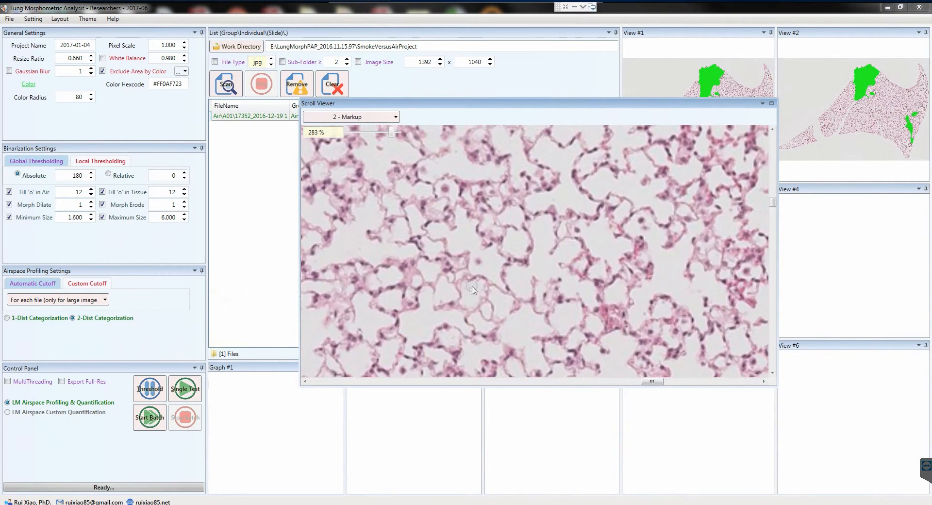
Step: Show the Pure B/W image of the tissue around the large airspaces at 141 % zoom
{"action": "left_click_drag", "start_coordinate": [470, 296], "coordinate": [527, 206]}
{"action": "left_click_drag", "start_coordinate": [469, 251], "coordinate": [556, 241]}
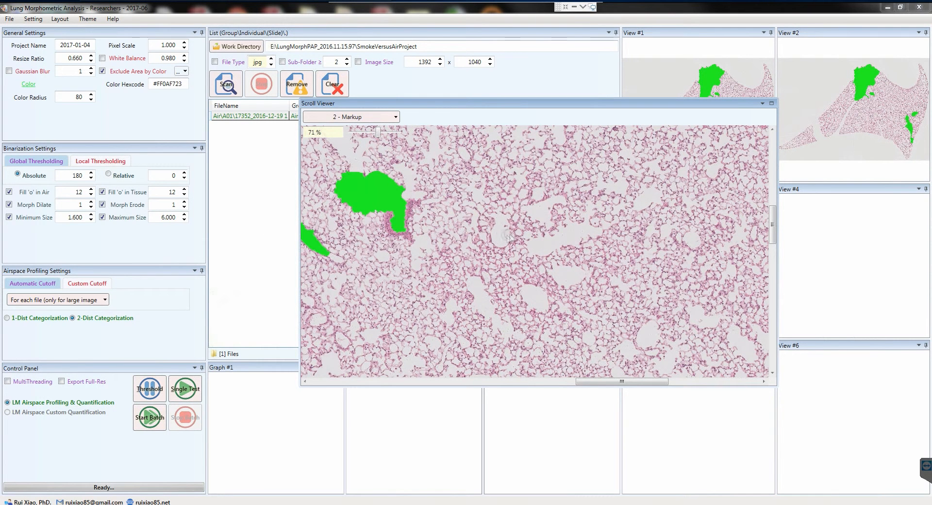
{"action": "scroll", "coordinate": [547, 212], "scroll_direction": "up", "scroll_amount": 5}
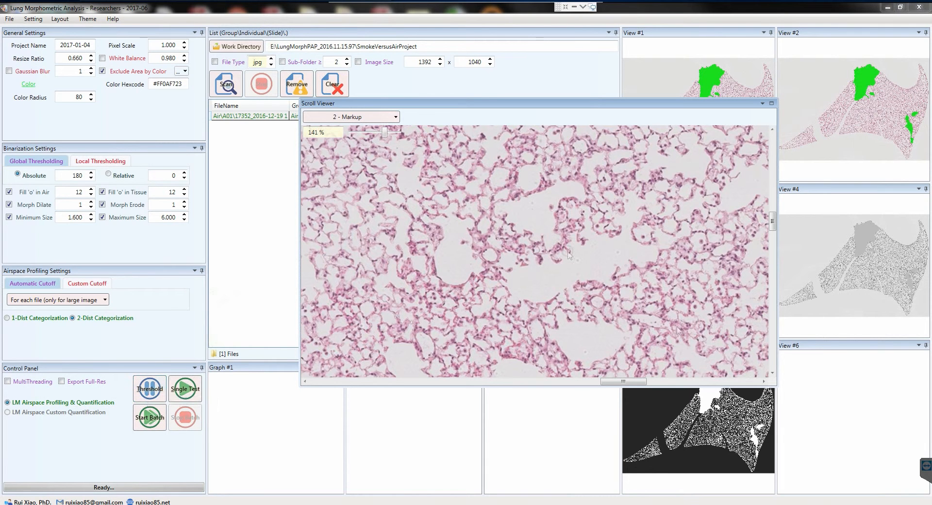
{"action": "left_click", "coordinate": [364, 117]}
{"action": "left_click", "coordinate": [355, 177]}
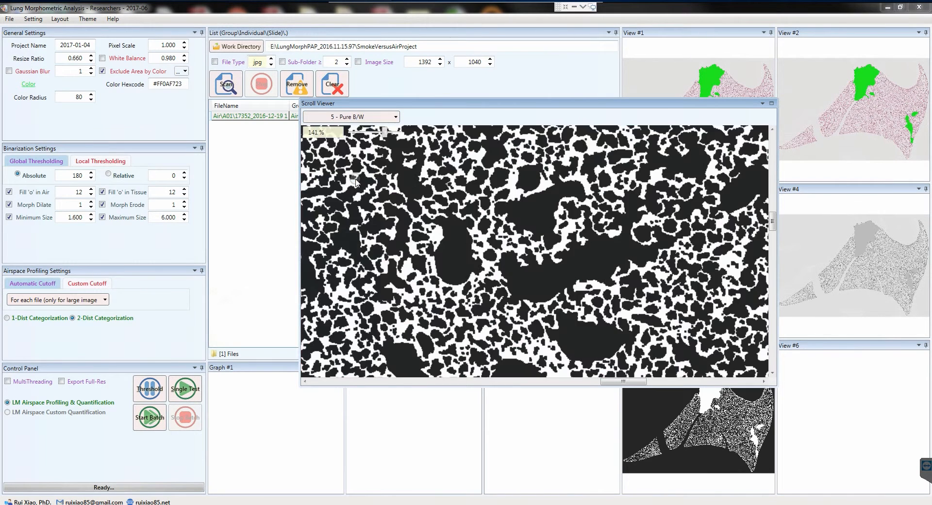
{"action": "scroll", "coordinate": [447, 236], "scroll_direction": "up", "scroll_amount": 2}
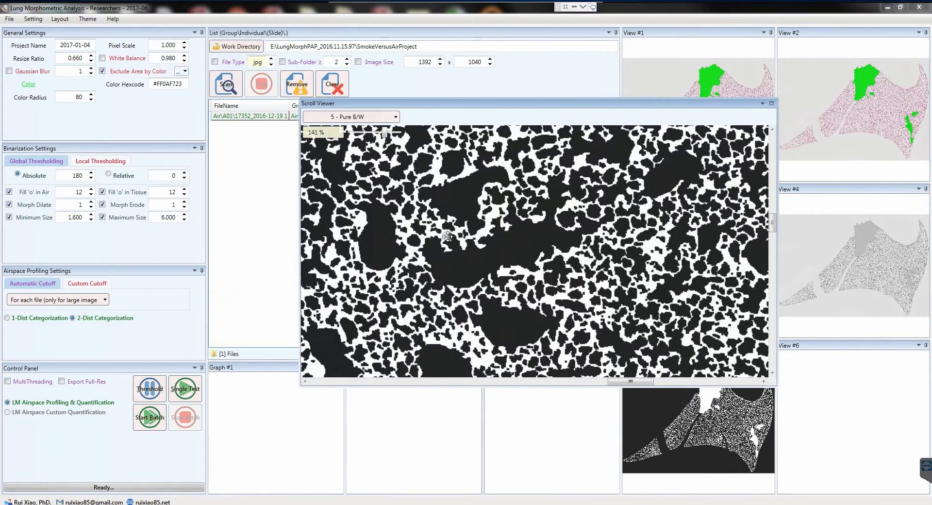
Step: Compare the Pure B/W and Markup images around the large airspaces and along the lung edge at 141 % zoom
{"action": "right_click", "coordinate": [470, 211]}
{"action": "right_click", "coordinate": [489, 202]}
{"action": "right_click", "coordinate": [472, 193]}
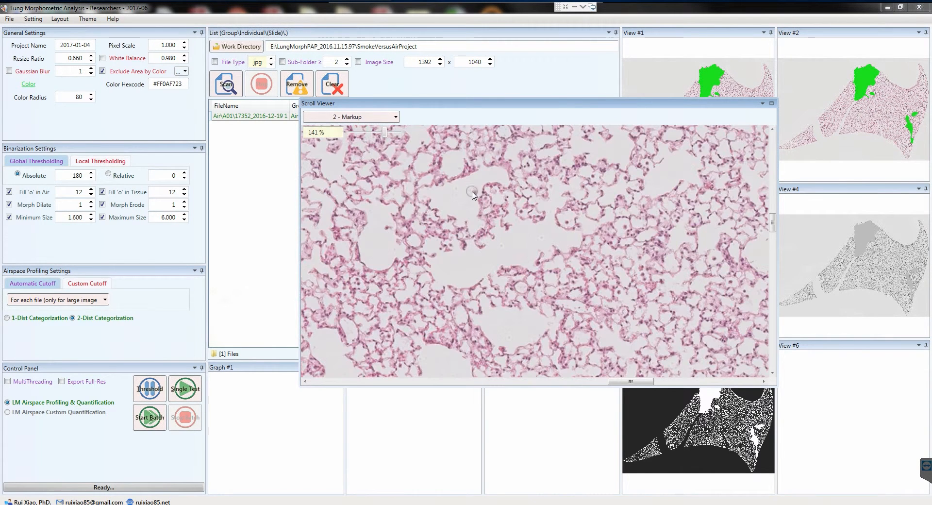
{"action": "right_click", "coordinate": [476, 196]}
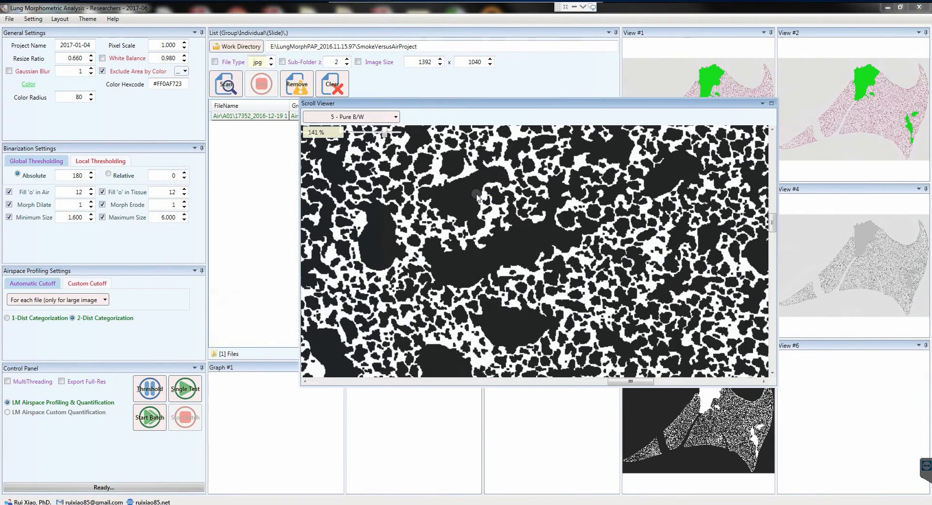
{"action": "right_click", "coordinate": [477, 195]}
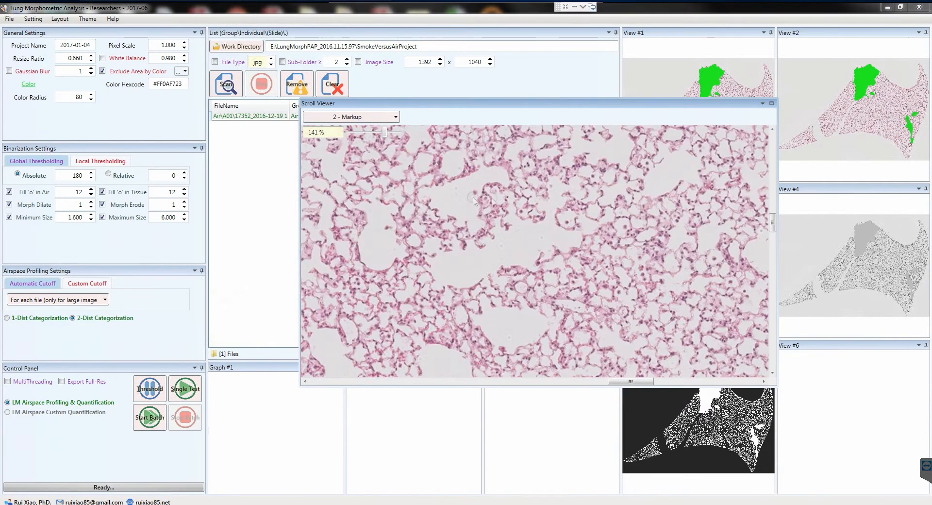
{"action": "left_click_drag", "start_coordinate": [512, 206], "coordinate": [464, 279]}
{"action": "left_click_drag", "start_coordinate": [540, 171], "coordinate": [478, 286]}
{"action": "left_click_drag", "start_coordinate": [494, 188], "coordinate": [441, 271]}
{"action": "right_click", "coordinate": [476, 192]}
{"action": "right_click", "coordinate": [468, 193]}
{"action": "right_click", "coordinate": [467, 192]}
Step: Disable Fill 'o' in Air and Fill 'o' in Tissue and run the Threshold preview
{"action": "left_click", "coordinate": [102, 192]}
{"action": "left_click", "coordinate": [8, 192]}
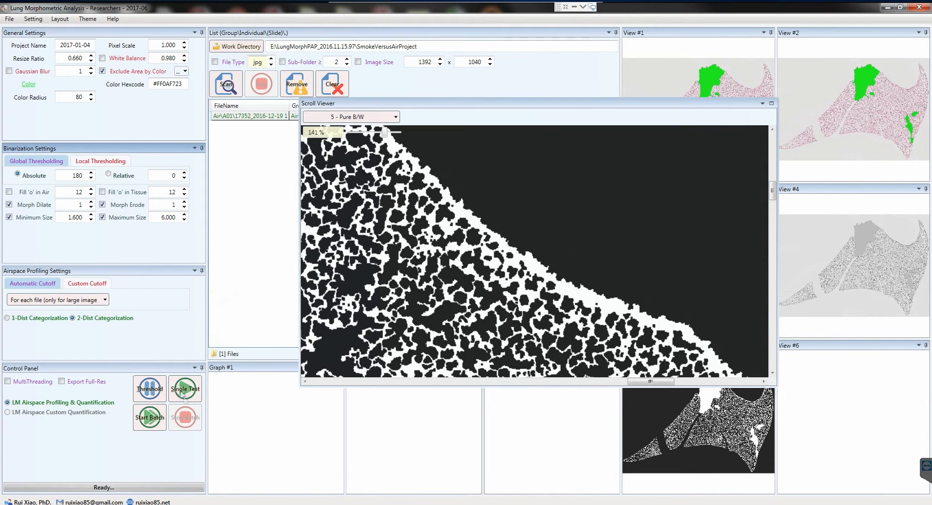
{"action": "left_click", "coordinate": [149, 388]}
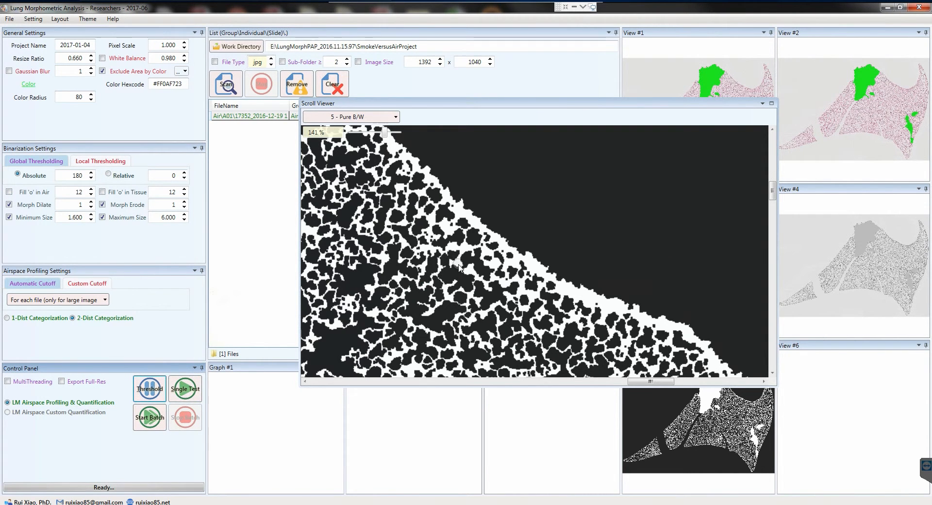
Step: Examine the unfilled Pure B/W image for specks outside the lung edge and small holes in the tissue at 100 % to 200 % zoom
{"action": "scroll", "coordinate": [460, 265], "scroll_direction": "down", "scroll_amount": 3}
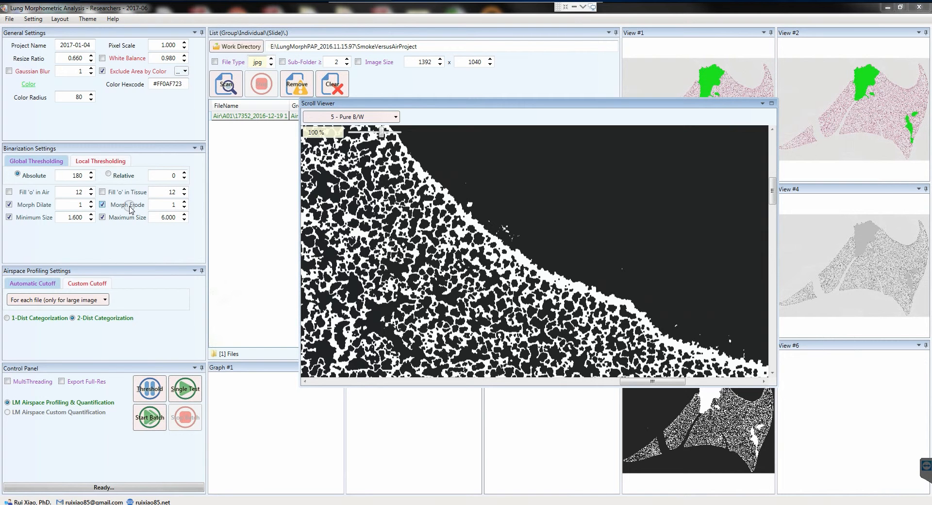
{"action": "left_click", "coordinate": [103, 204]}
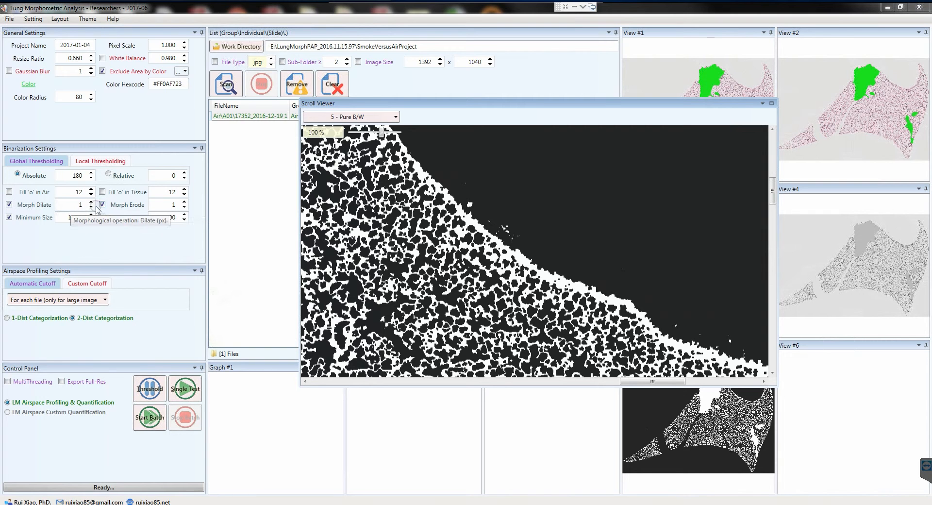
{"action": "left_click_drag", "start_coordinate": [483, 229], "coordinate": [435, 237]}
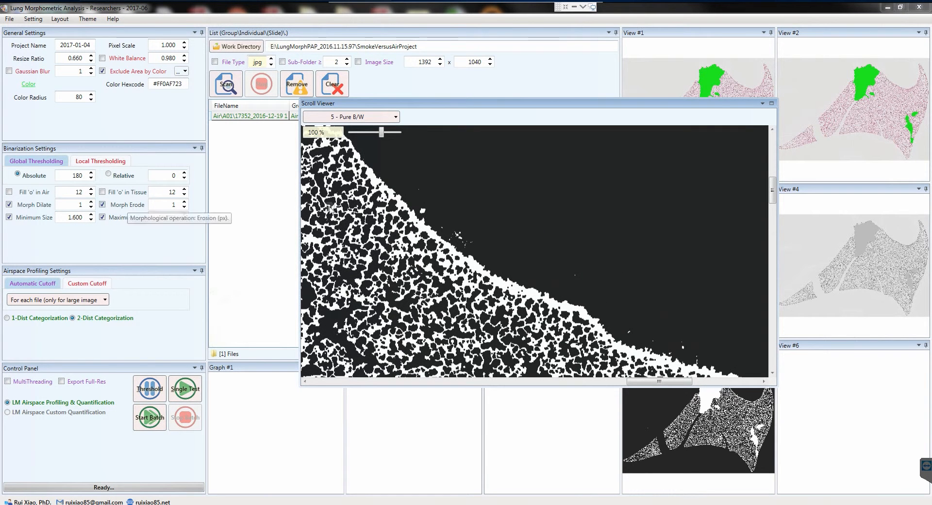
{"action": "scroll", "coordinate": [436, 201], "scroll_direction": "up", "scroll_amount": 2}
{"action": "left_click_drag", "start_coordinate": [445, 234], "coordinate": [480, 171]}
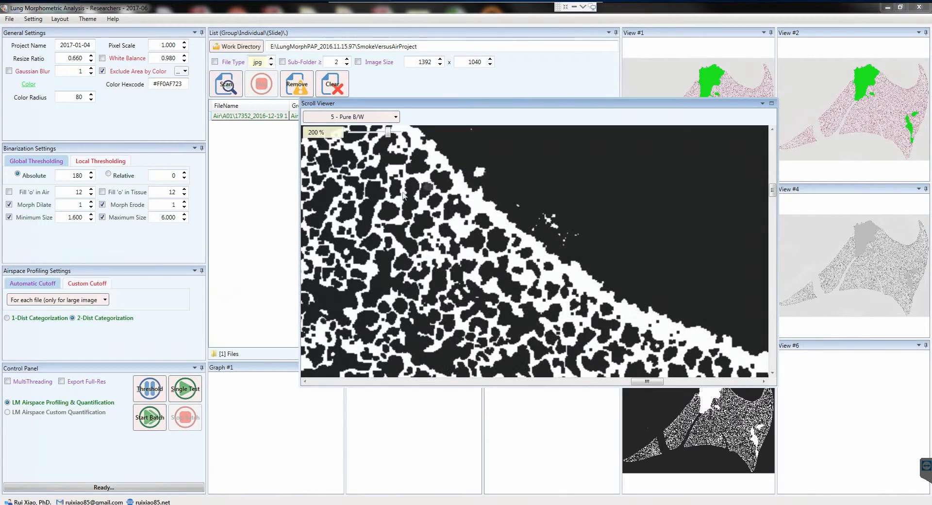
{"action": "left_click_drag", "start_coordinate": [451, 280], "coordinate": [558, 170]}
{"action": "left_click_drag", "start_coordinate": [459, 252], "coordinate": [483, 236]}
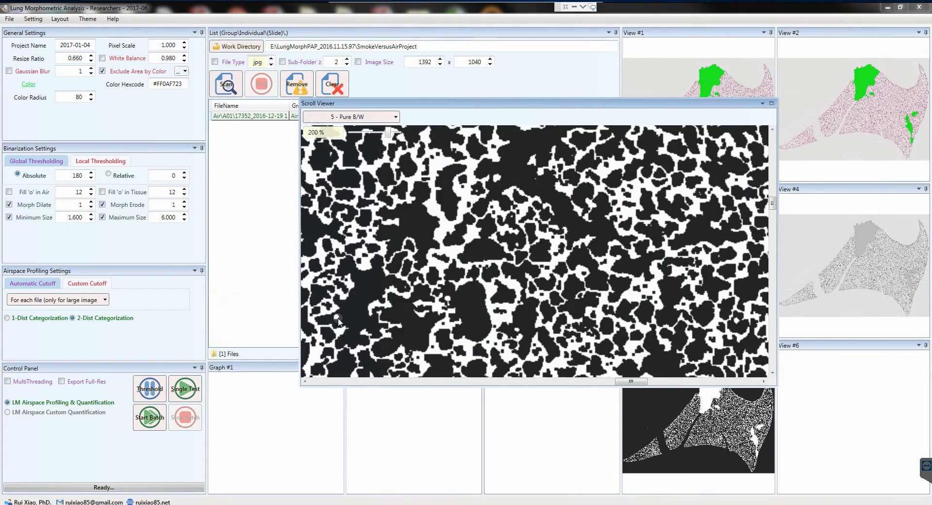
{"action": "left_click_drag", "start_coordinate": [396, 313], "coordinate": [415, 290]}
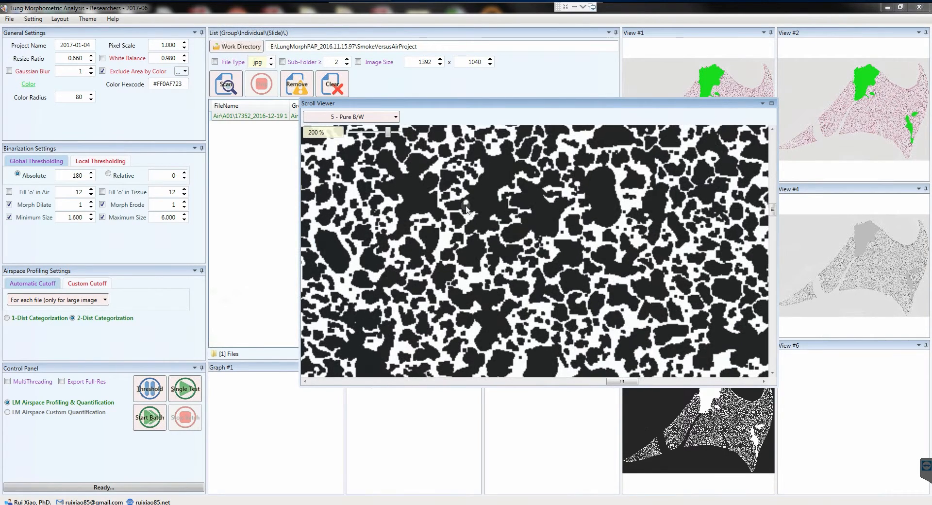
{"action": "left_click_drag", "start_coordinate": [466, 206], "coordinate": [504, 146]}
{"action": "left_click_drag", "start_coordinate": [479, 279], "coordinate": [503, 185]}
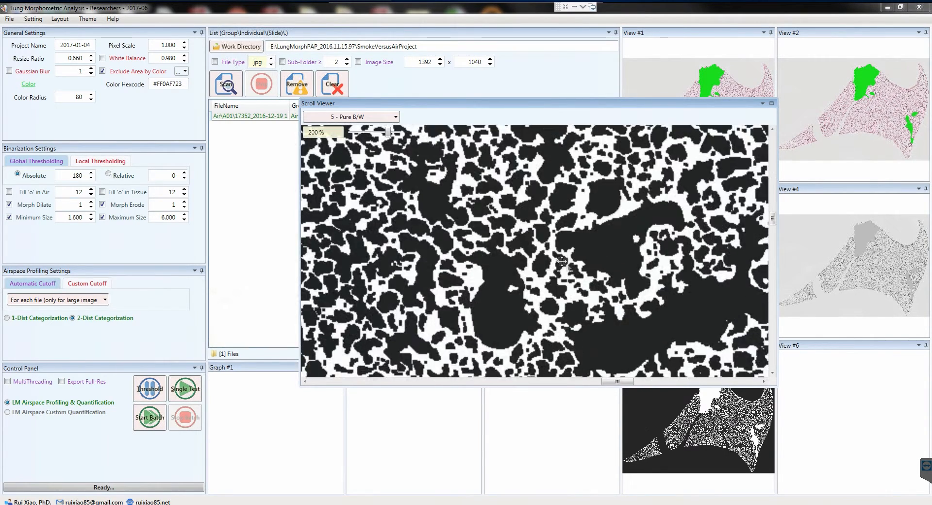
{"action": "left_click_drag", "start_coordinate": [614, 249], "coordinate": [576, 230]}
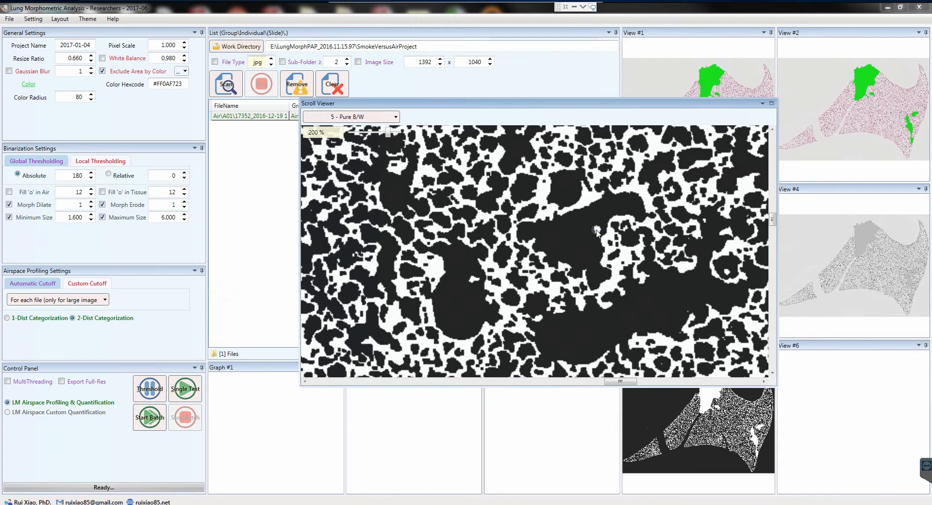
Step: Re-enable Fill 'o' in Tissue and Fill 'o' in Air, and start a Single Test on the image
{"action": "left_click", "coordinate": [102, 192]}
{"action": "left_click", "coordinate": [9, 192]}
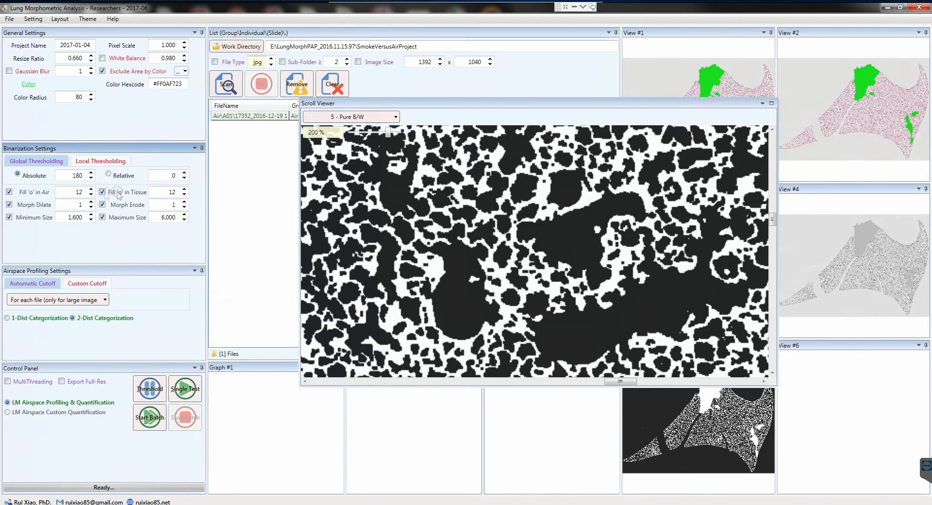
{"action": "left_click_drag", "start_coordinate": [462, 263], "coordinate": [455, 232]}
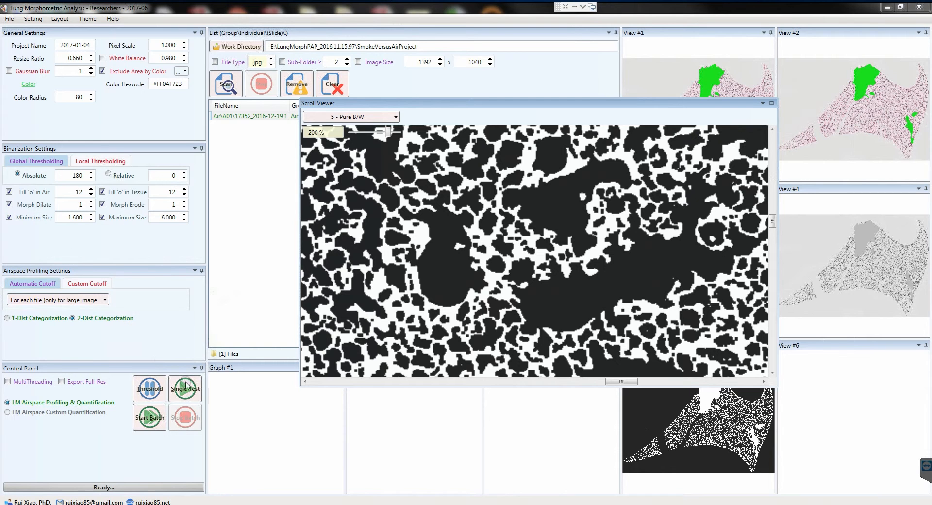
{"action": "left_click", "coordinate": [189, 388]}
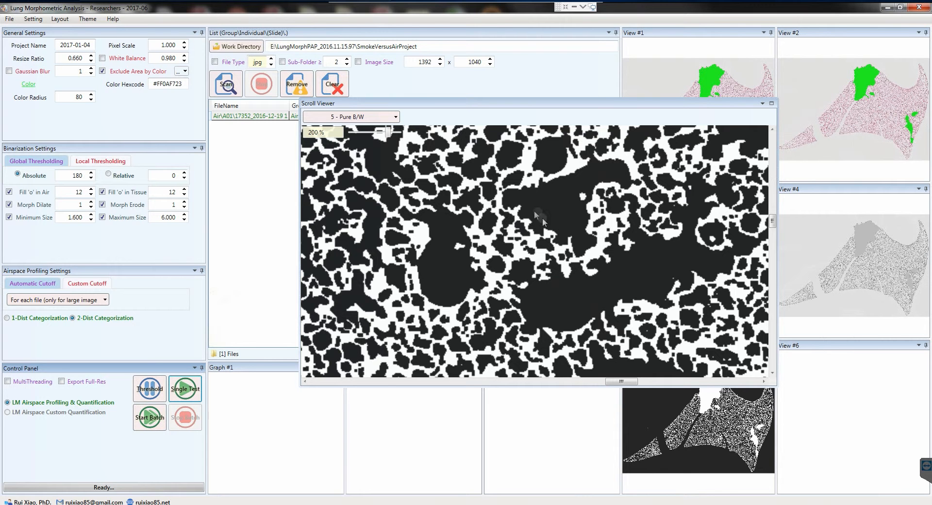
Step: Review the Minimum Size setting against the airspaces in the Pure B/W image, down to the whole-lung view
{"action": "scroll", "coordinate": [490, 201], "scroll_direction": "up", "scroll_amount": 2}
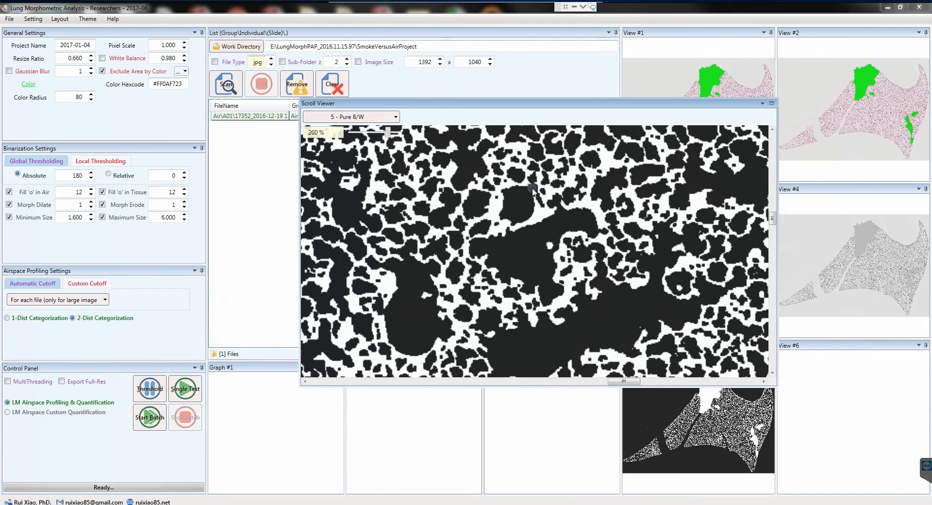
{"action": "left_click", "coordinate": [77, 218]}
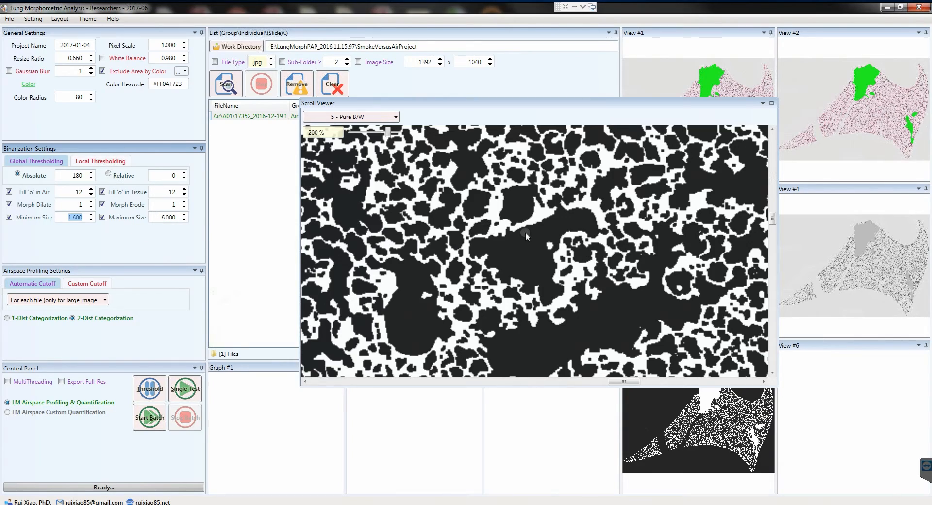
{"action": "left_click", "coordinate": [503, 227]}
{"action": "scroll", "coordinate": [503, 227], "scroll_direction": "down", "scroll_amount": 10}
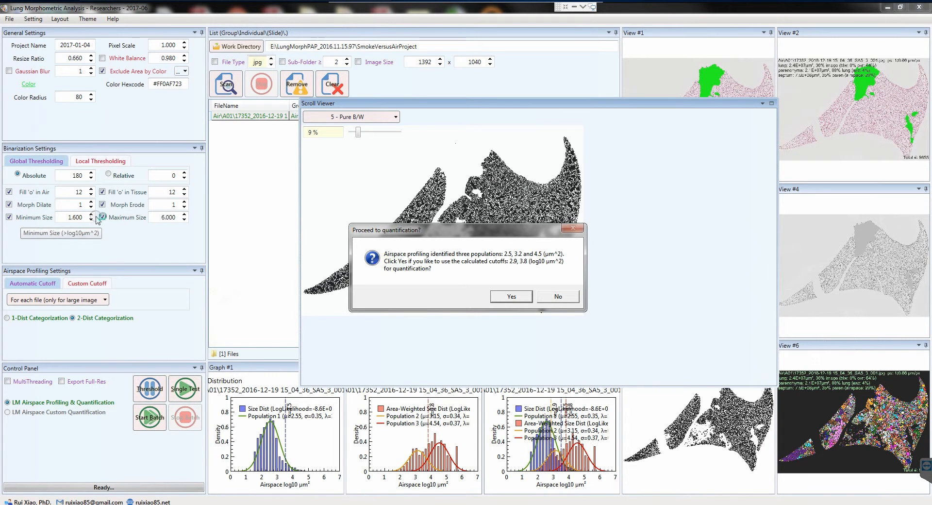
Step: Accept the calculated airspace cutoffs of 2.9 and 3.8 log10 µm² for quantification
{"action": "left_click_drag", "start_coordinate": [510, 237], "coordinate": [447, 322]}
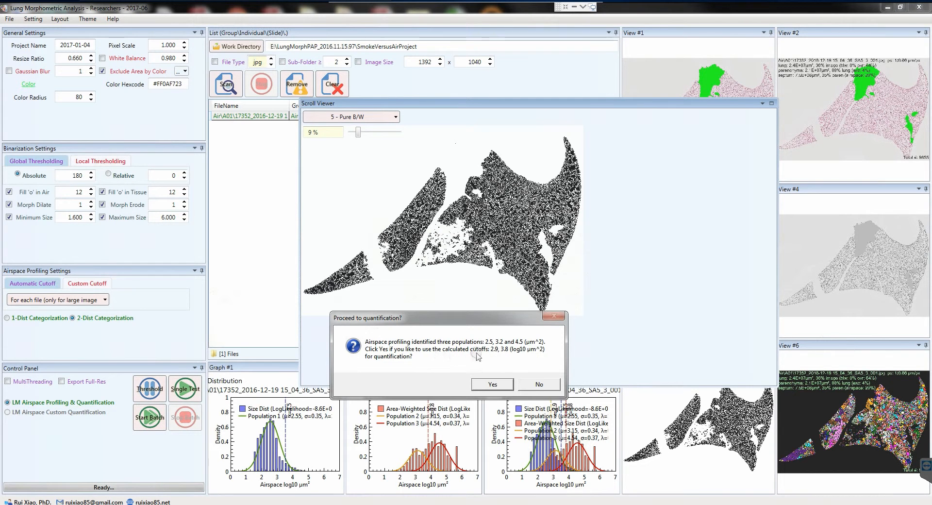
{"action": "left_click", "coordinate": [492, 385]}
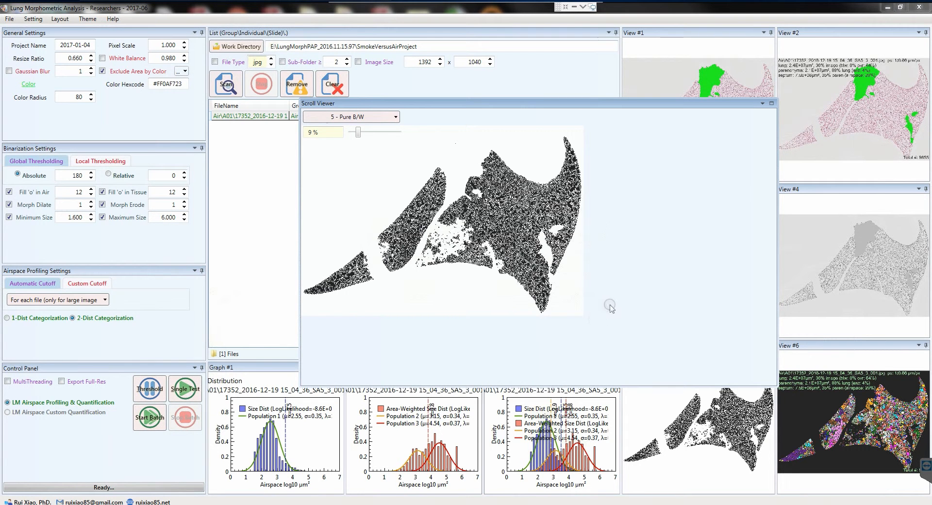
Step: Display the Result image and examine its color-coded airspaces across the lung at up to 71 % zoom
{"action": "left_click", "coordinate": [369, 116]}
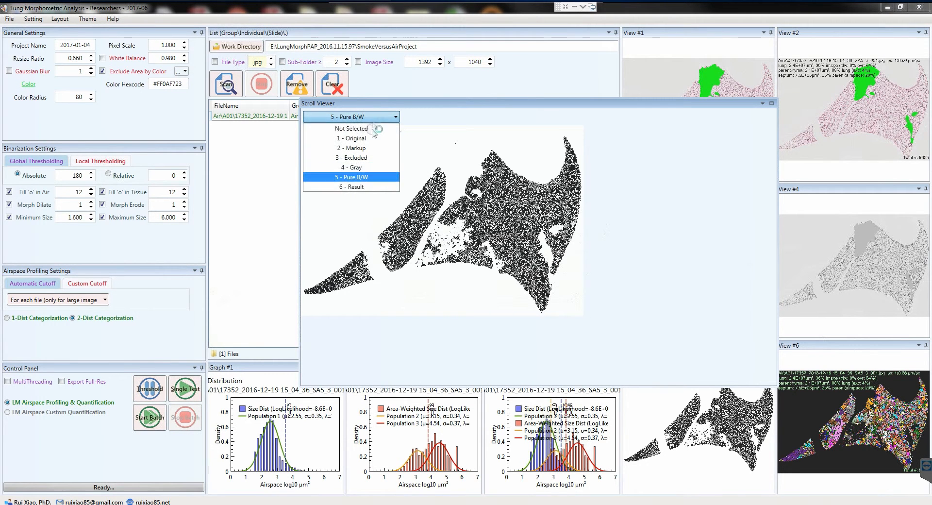
{"action": "left_click", "coordinate": [363, 186]}
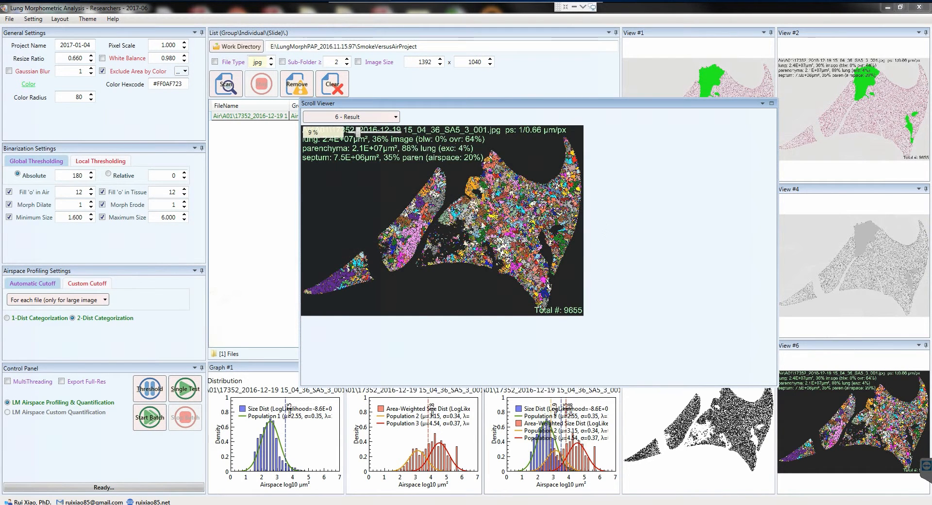
{"action": "scroll", "coordinate": [507, 208], "scroll_direction": "up", "scroll_amount": 3}
{"action": "scroll", "coordinate": [529, 228], "scroll_direction": "up", "scroll_amount": 1}
{"action": "left_click_drag", "start_coordinate": [529, 243], "coordinate": [507, 239]}
{"action": "left_click_drag", "start_coordinate": [310, 229], "coordinate": [439, 199]}
{"action": "left_click_drag", "start_coordinate": [477, 293], "coordinate": [484, 236]}
{"action": "scroll", "coordinate": [446, 251], "scroll_direction": "up", "scroll_amount": 3}
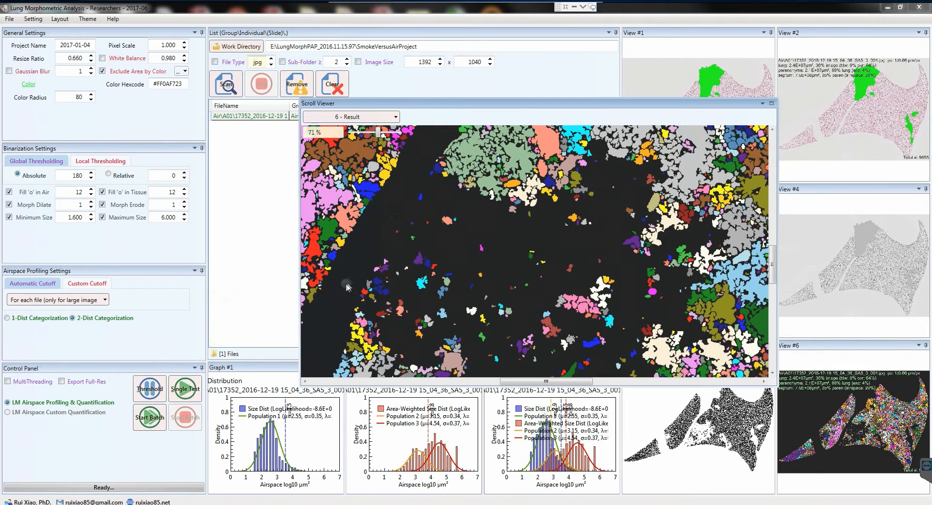
{"action": "left_click_drag", "start_coordinate": [345, 283], "coordinate": [473, 211]}
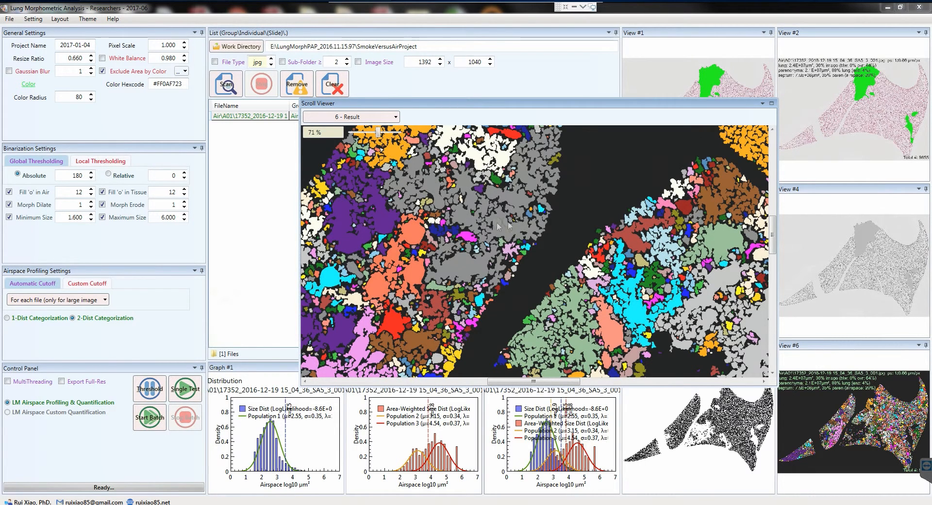
Step: Compare the large gray airspace region of the Result image with the Markup and Pure B/W images at 100 % to 200 % zoom
{"action": "scroll", "coordinate": [492, 223], "scroll_direction": "up", "scroll_amount": 1}
{"action": "scroll", "coordinate": [470, 220], "scroll_direction": "up", "scroll_amount": 2}
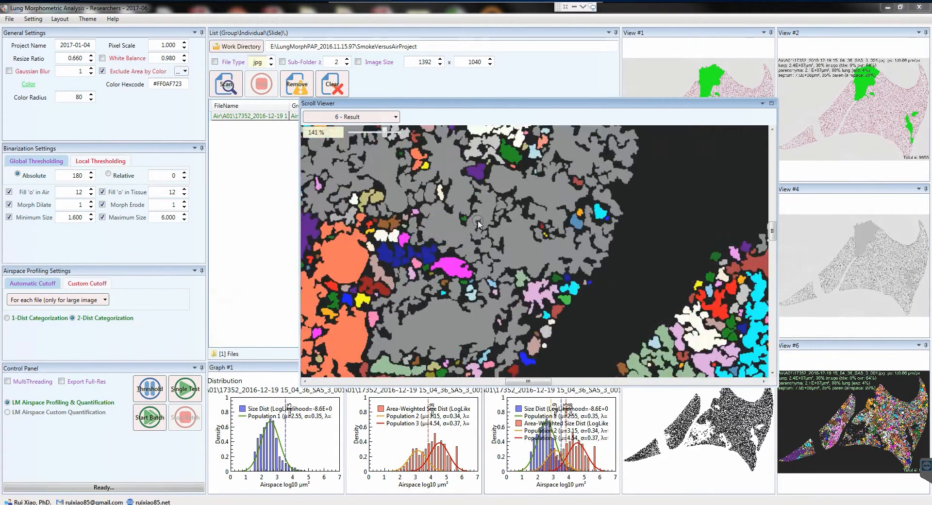
{"action": "left_click_drag", "start_coordinate": [476, 246], "coordinate": [492, 237]}
{"action": "scroll", "coordinate": [493, 238], "scroll_direction": "down", "scroll_amount": 2}
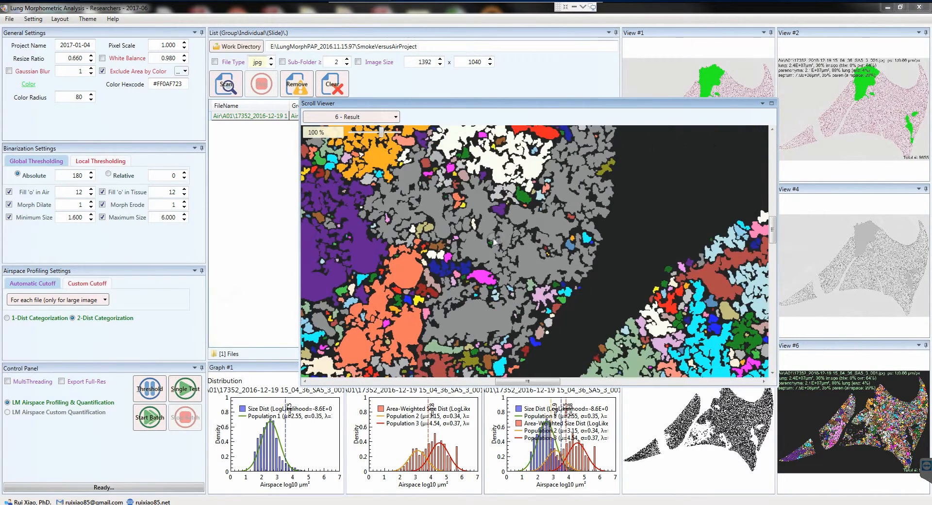
{"action": "left_click", "coordinate": [500, 242]}
{"action": "left_click", "coordinate": [501, 242]}
{"action": "left_click", "coordinate": [502, 242]}
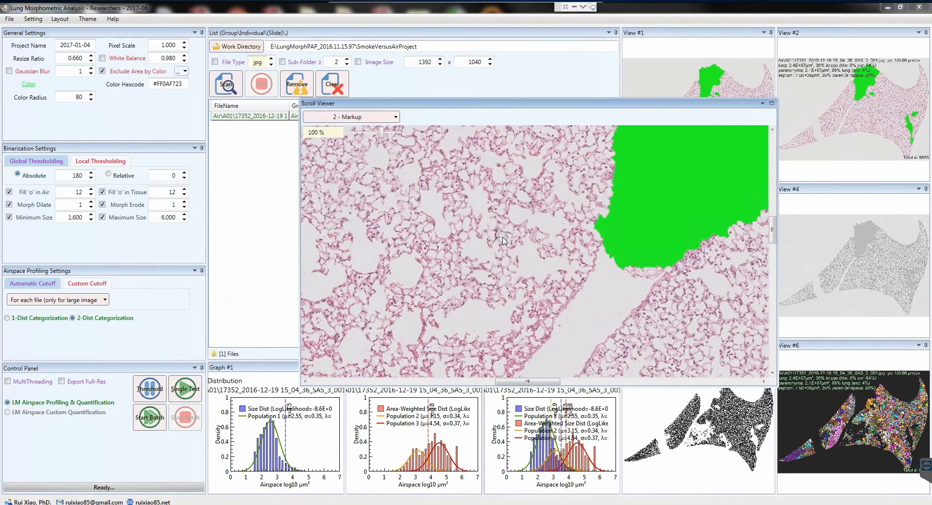
{"action": "scroll", "coordinate": [504, 240], "scroll_direction": "up", "scroll_amount": 2}
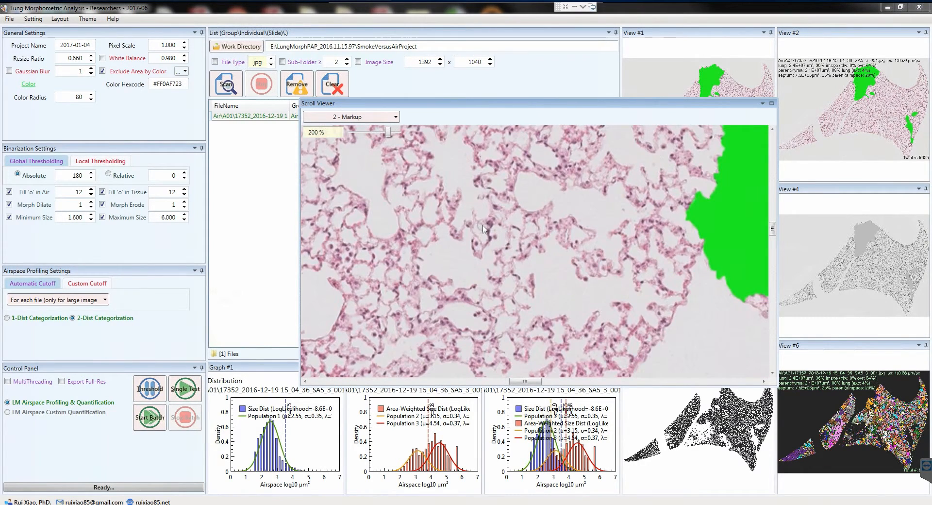
{"action": "left_click", "coordinate": [483, 229]}
{"action": "left_click", "coordinate": [482, 225]}
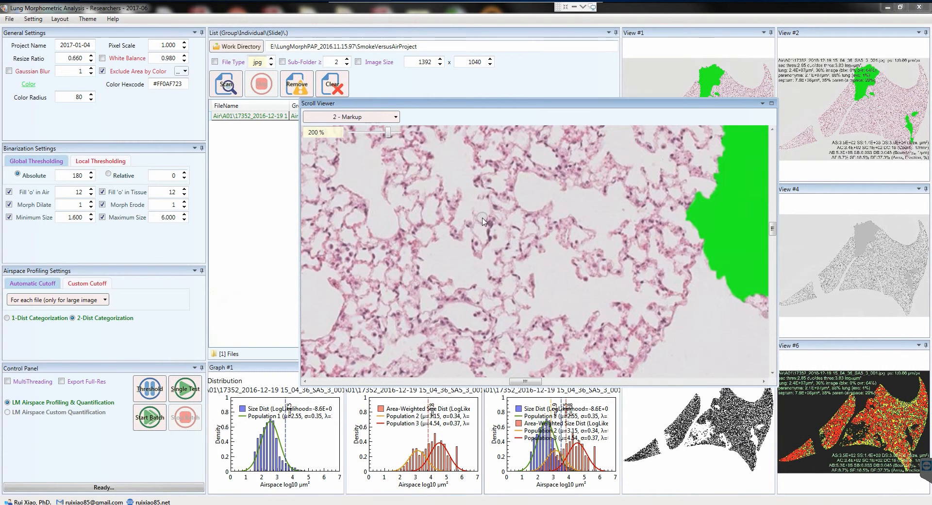
{"action": "key", "text": "6"}
{"action": "key", "text": "5"}
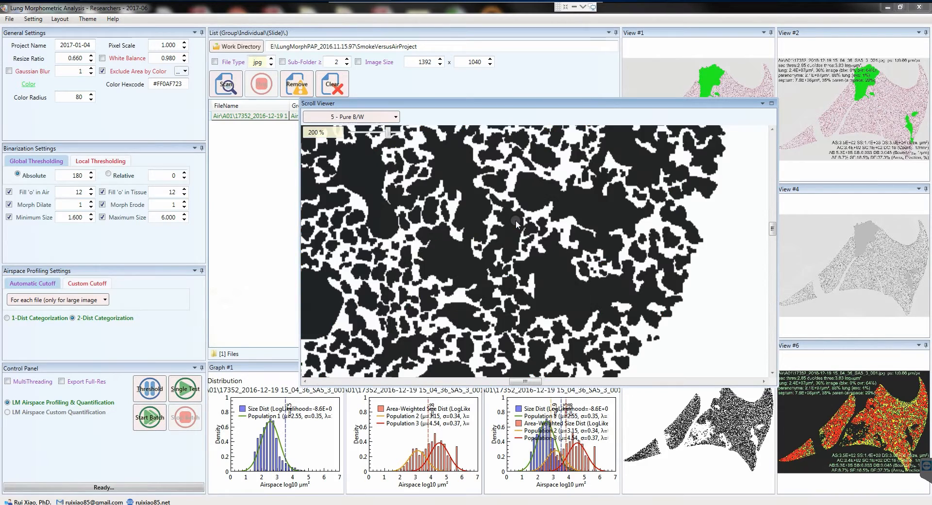
Step: Examine the Result image's color-coded airspaces between 50 % and 200 % zoom and compare them with the Markup image at 100 %
{"action": "key", "text": "6"}
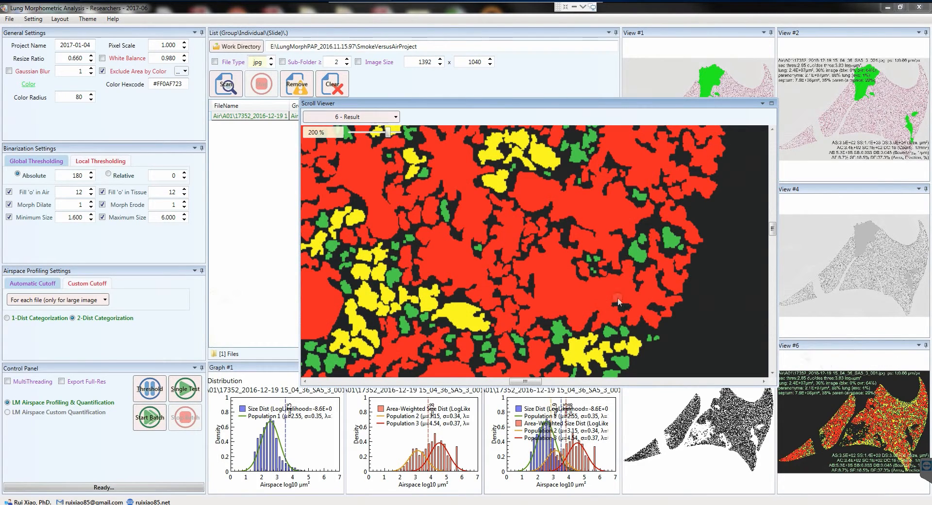
{"action": "scroll", "coordinate": [547, 232], "scroll_direction": "down", "scroll_amount": 6}
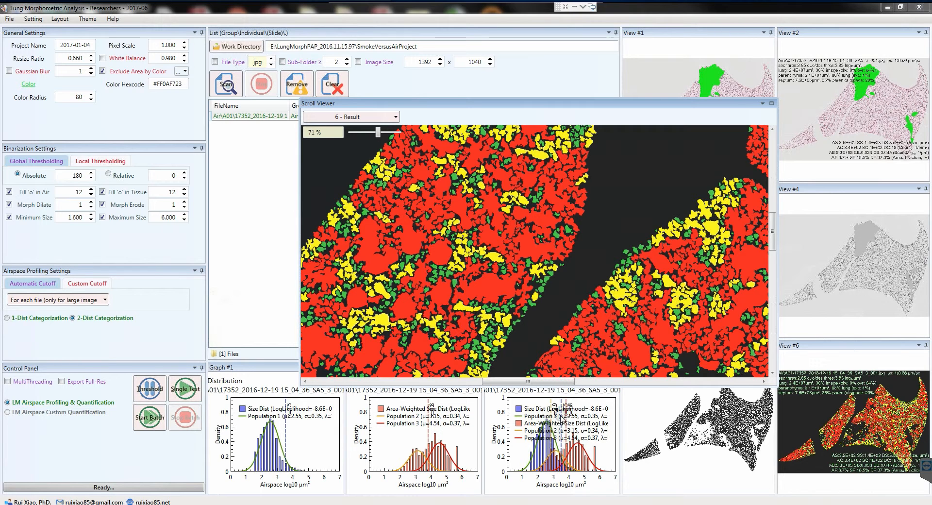
{"action": "left_click_drag", "start_coordinate": [508, 329], "coordinate": [537, 336]}
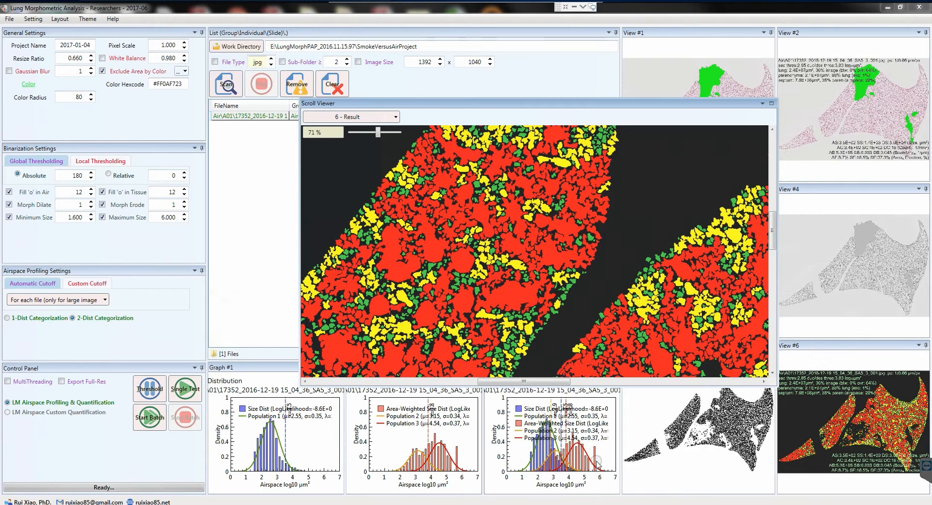
{"action": "left_click_drag", "start_coordinate": [636, 323], "coordinate": [504, 245]}
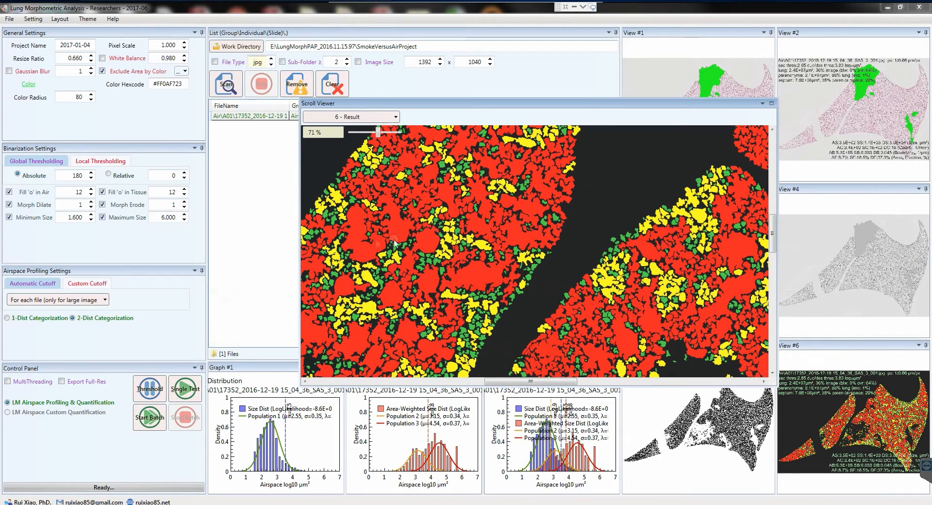
{"action": "scroll", "coordinate": [458, 217], "scroll_direction": "down", "scroll_amount": 1}
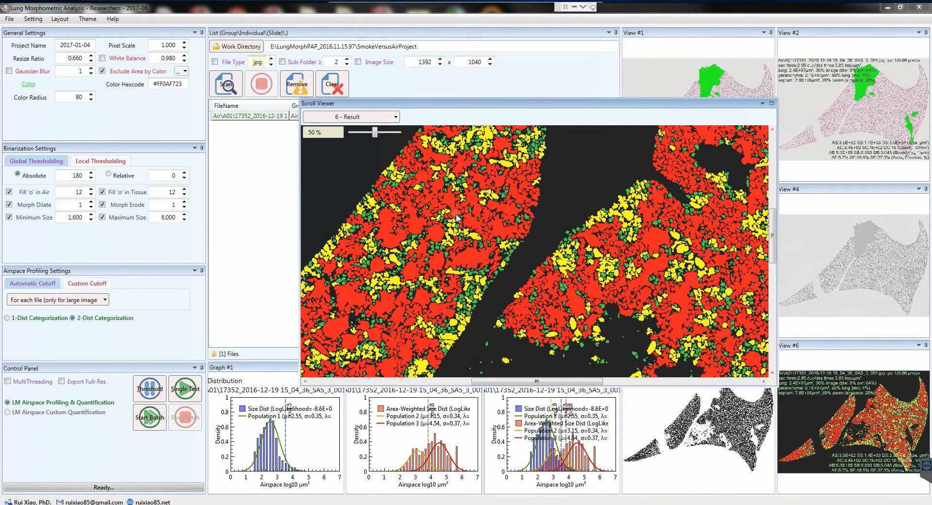
{"action": "scroll", "coordinate": [437, 235], "scroll_direction": "down", "scroll_amount": 1}
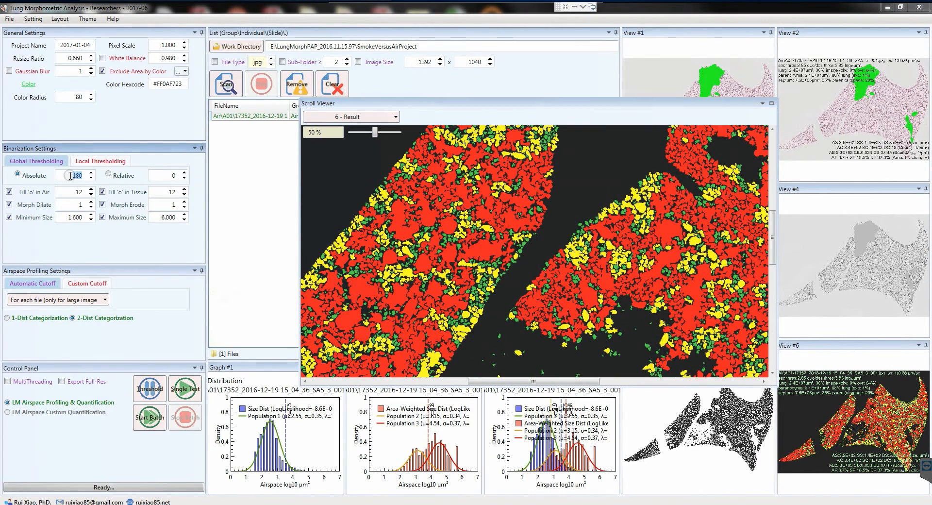
{"action": "scroll", "coordinate": [471, 231], "scroll_direction": "up", "scroll_amount": 2}
{"action": "scroll", "coordinate": [462, 212], "scroll_direction": "up", "scroll_amount": 1}
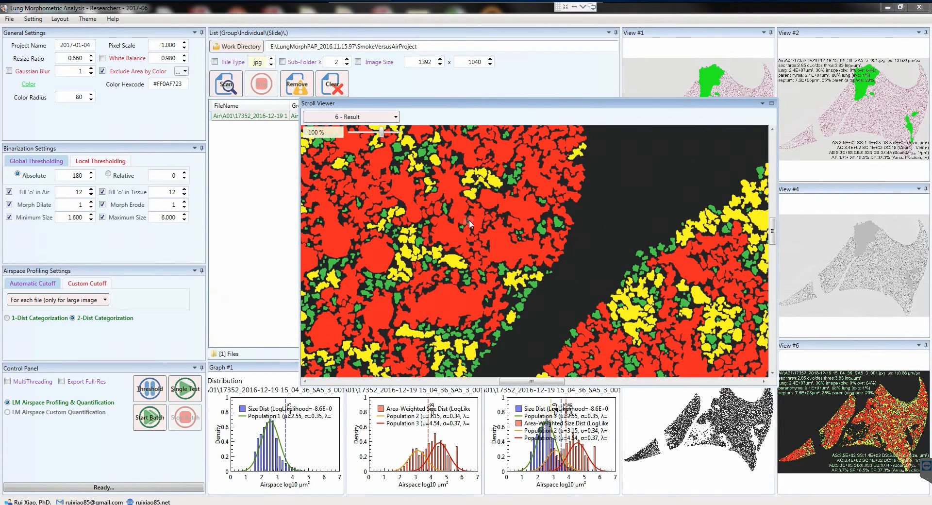
{"action": "key", "text": "2"}
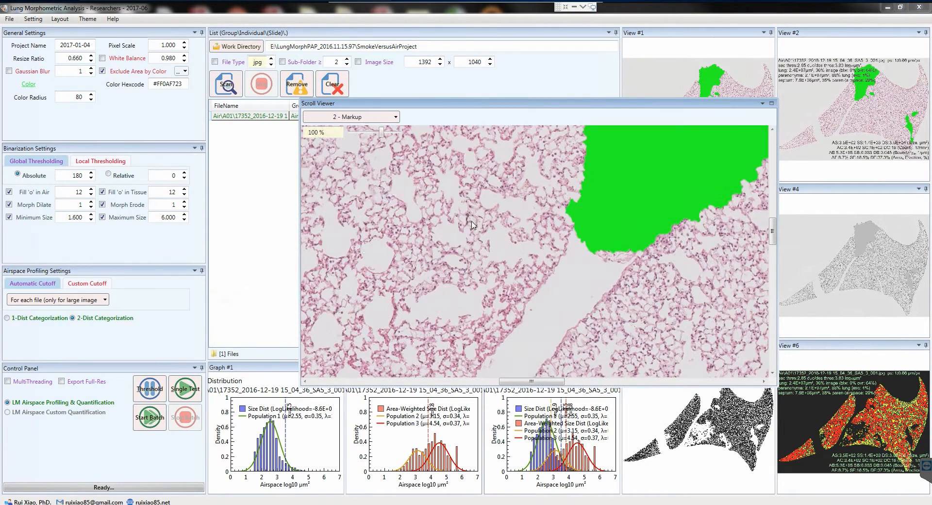
Step: Set the absolute global threshold to 186 and move the Scroll Viewer off the file list while checking the Markup image
{"action": "left_click", "coordinate": [91, 172]}
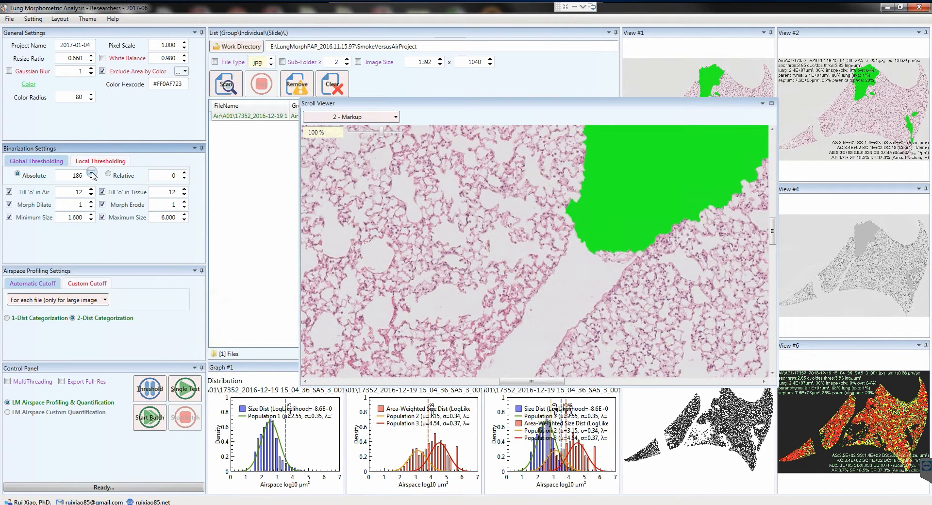
{"action": "left_click_drag", "start_coordinate": [541, 228], "coordinate": [517, 235]}
{"action": "left_click_drag", "start_coordinate": [461, 199], "coordinate": [469, 221]}
{"action": "scroll", "coordinate": [469, 220], "scroll_direction": "up", "scroll_amount": 3}
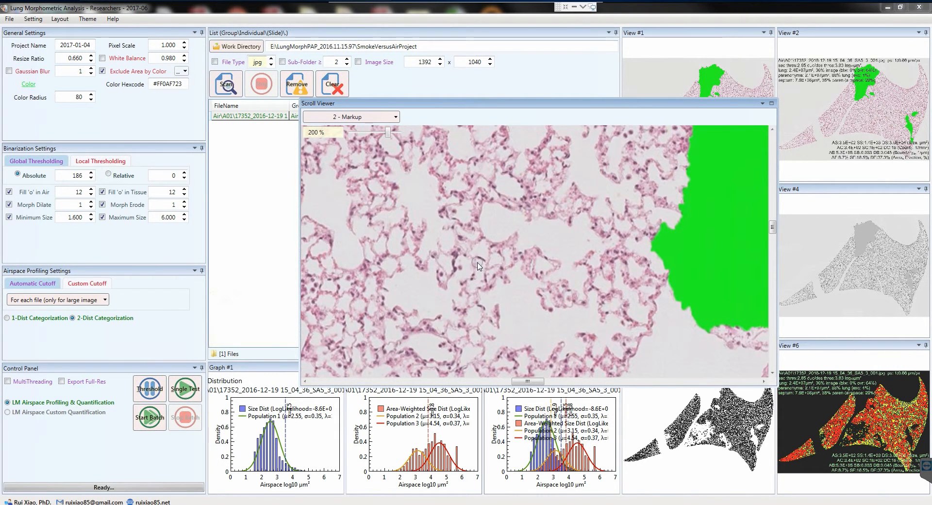
{"action": "left_click_drag", "start_coordinate": [469, 104], "coordinate": [562, 44]}
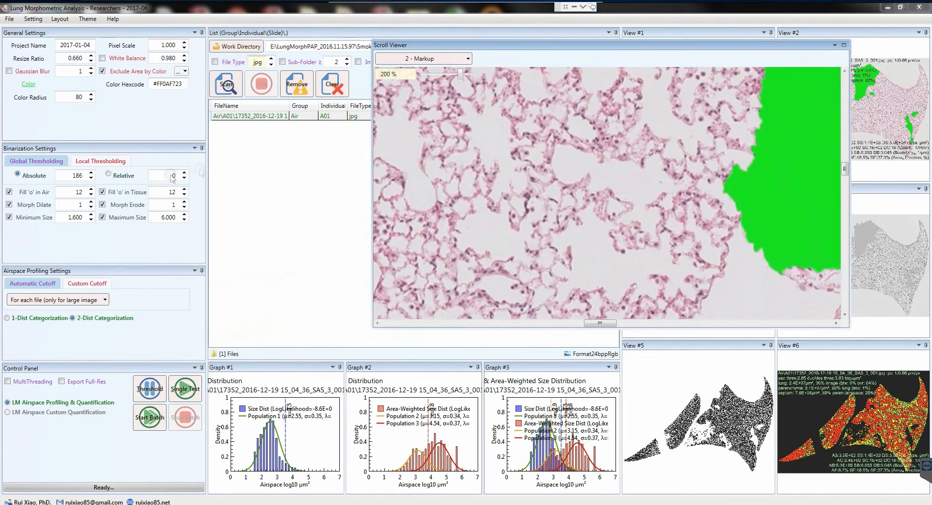
{"action": "left_click", "coordinate": [78, 178]}
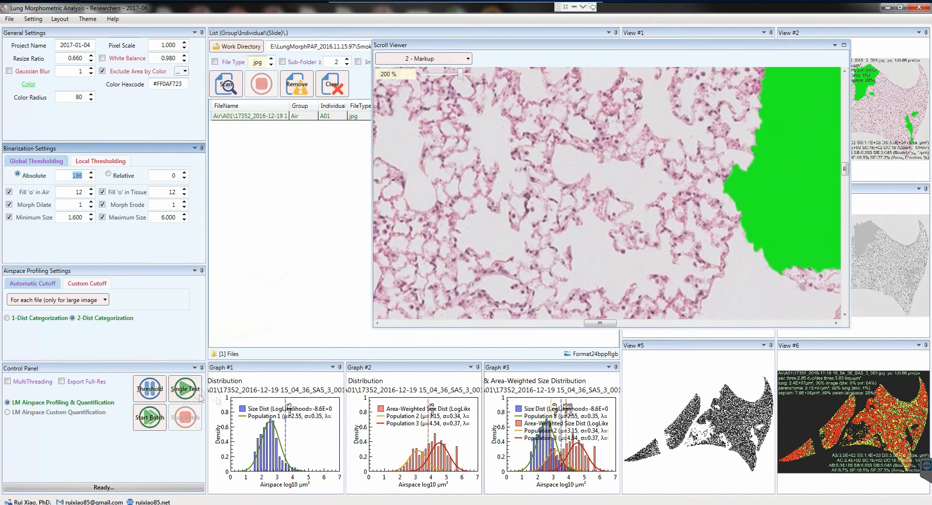
Step: Rerun the single test and accept the calculated airspace cutoffs of 2.8 and 3.5 log10 µm² for quantification
{"action": "left_click", "coordinate": [184, 392]}
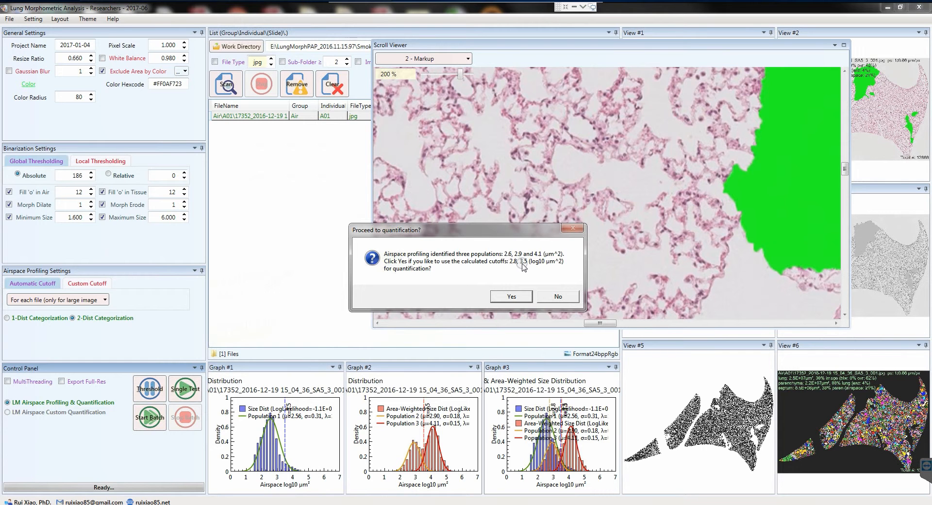
{"action": "left_click", "coordinate": [513, 296]}
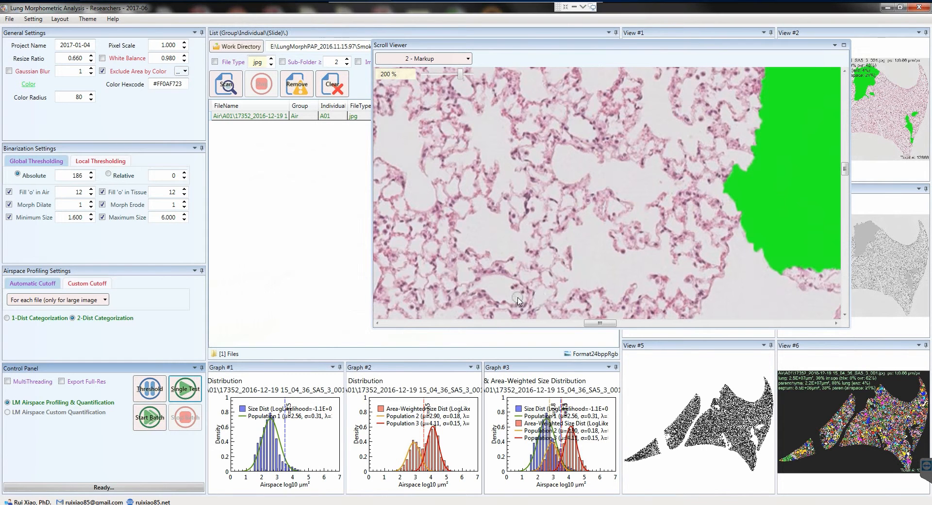
Step: Display the Result image in the repositioned Scroll Viewer and examine how well the individually colored airspaces are separated at close range
{"action": "left_click_drag", "start_coordinate": [500, 45], "coordinate": [351, 66]}
{"action": "left_click", "coordinate": [347, 70]}
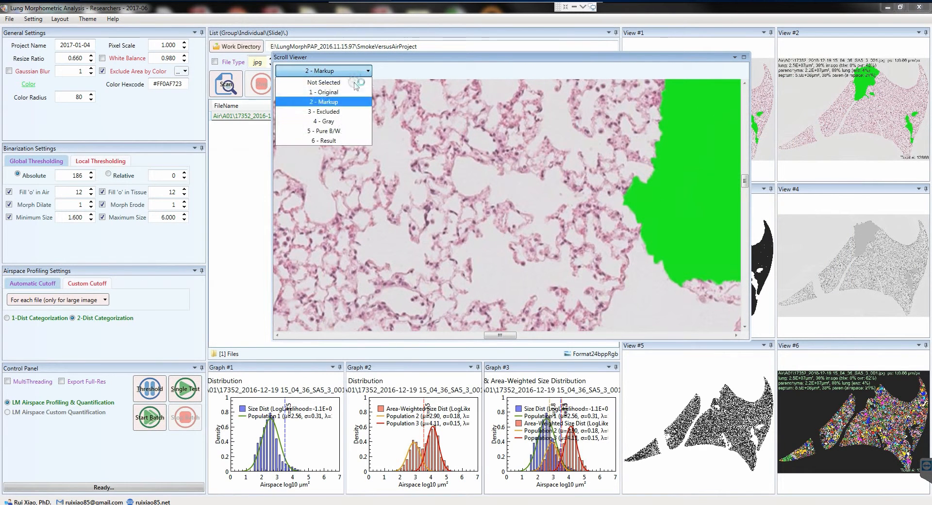
{"action": "left_click", "coordinate": [342, 140]}
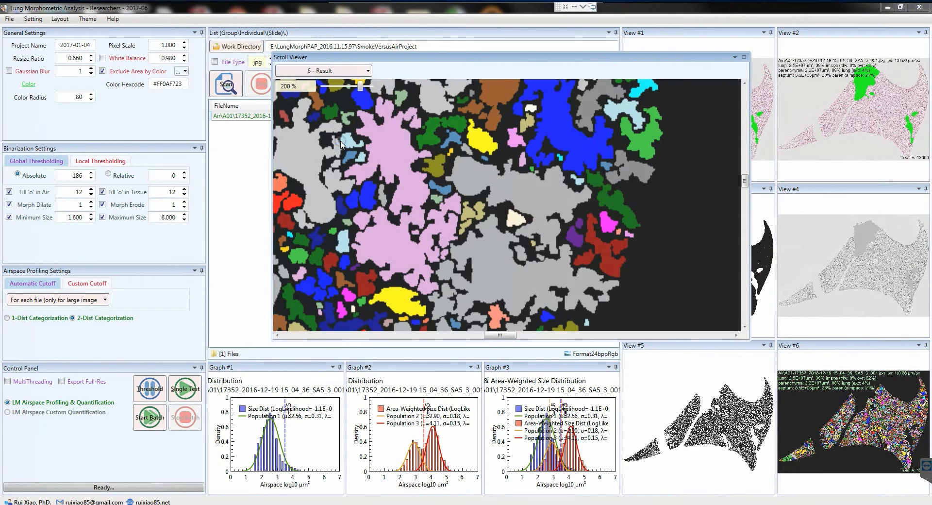
{"action": "scroll", "coordinate": [429, 199], "scroll_direction": "down", "scroll_amount": 3}
{"action": "left_click_drag", "start_coordinate": [450, 222], "coordinate": [468, 171]}
{"action": "scroll", "coordinate": [568, 178], "scroll_direction": "up", "scroll_amount": 3}
{"action": "left_click_drag", "start_coordinate": [569, 178], "coordinate": [650, 101]}
{"action": "left_click_drag", "start_coordinate": [574, 193], "coordinate": [484, 210]}
{"action": "left_click_drag", "start_coordinate": [578, 181], "coordinate": [488, 215]}
{"action": "left_click_drag", "start_coordinate": [522, 149], "coordinate": [429, 247]}
{"action": "left_click_drag", "start_coordinate": [468, 146], "coordinate": [508, 227]}
{"action": "left_click_drag", "start_coordinate": [494, 264], "coordinate": [594, 103]}
{"action": "left_click_drag", "start_coordinate": [478, 325], "coordinate": [469, 214]}
Step: Examine the individually colored airspaces of the Result image across the whole lung, from 35 % down to 9 % zoom
{"action": "scroll", "coordinate": [469, 214], "scroll_direction": "down", "scroll_amount": 2}
{"action": "scroll", "coordinate": [470, 213], "scroll_direction": "down", "scroll_amount": 3}
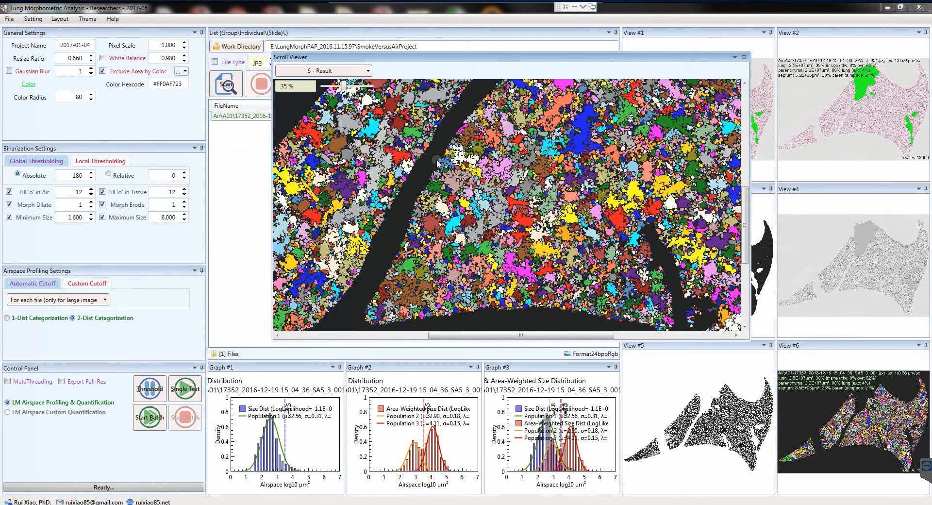
{"action": "left_click_drag", "start_coordinate": [504, 183], "coordinate": [447, 184]}
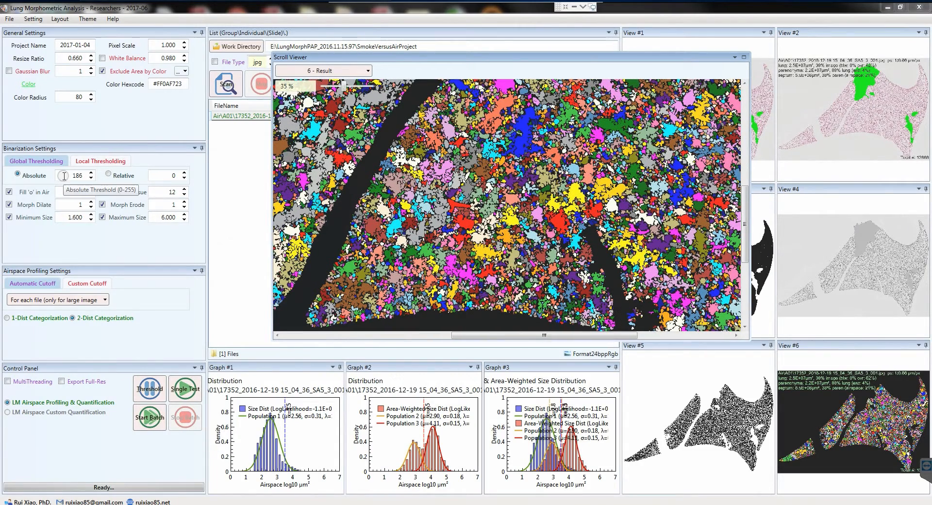
{"action": "left_click_drag", "start_coordinate": [490, 192], "coordinate": [450, 187]}
{"action": "scroll", "coordinate": [452, 186], "scroll_direction": "down", "scroll_amount": 5}
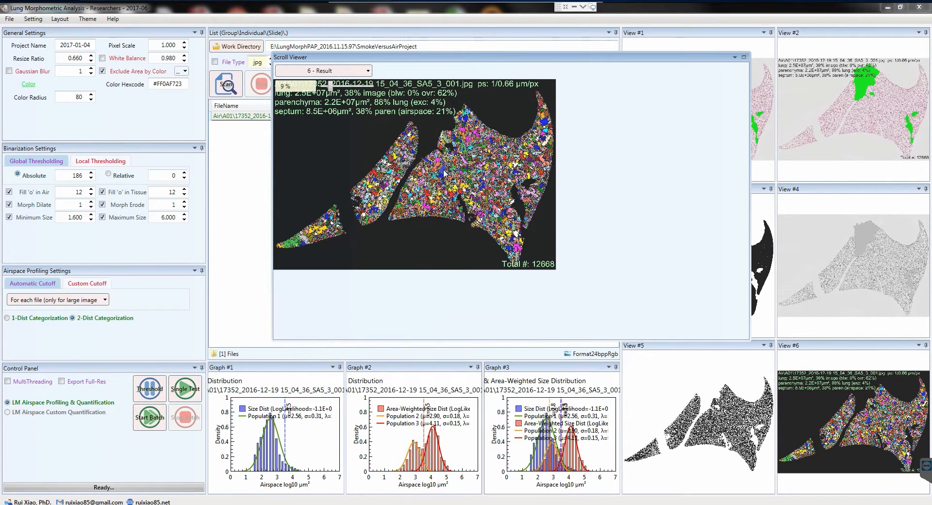
{"action": "scroll", "coordinate": [444, 173], "scroll_direction": "up", "scroll_amount": 1}
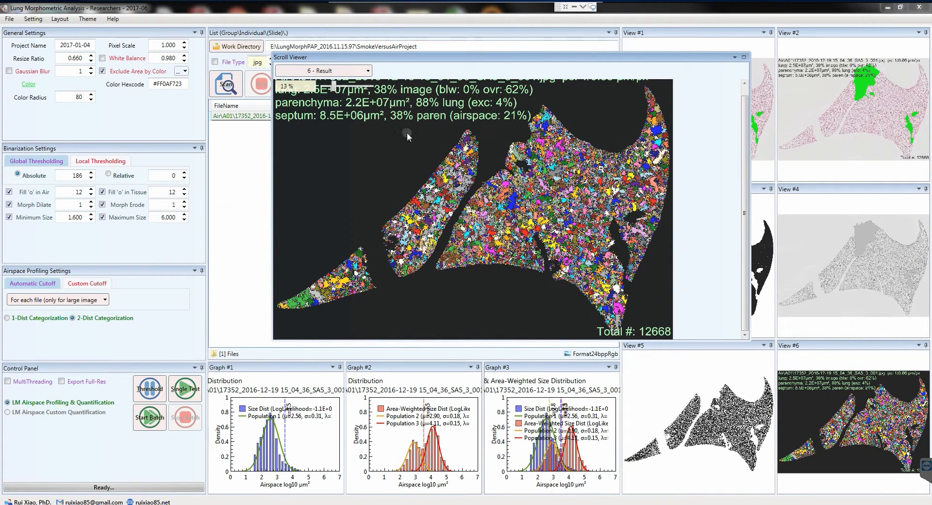
Step: Read the pixel scale, sac and duct/destructed thresholds, and lung, parenchyma and septum areas on the quantified Result image at 18 % zoom
{"action": "mouse_move", "coordinate": [348, 61]}
{"action": "left_mouse_down"}
{"action": "mouse_move", "coordinate": [303, 59]}
{"action": "mouse_move", "coordinate": [348, 61]}
{"action": "left_mouse_up"}
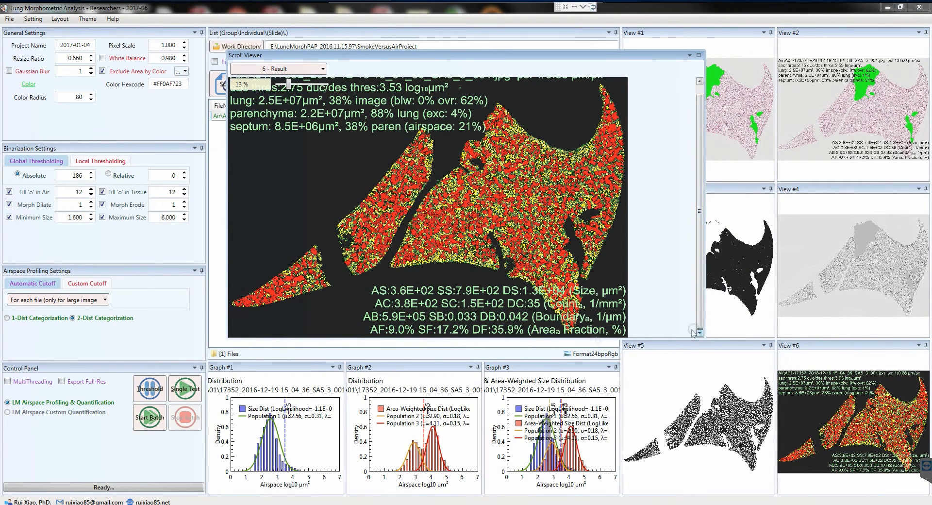
{"action": "scroll", "coordinate": [371, 138], "scroll_direction": "up", "scroll_amount": 1}
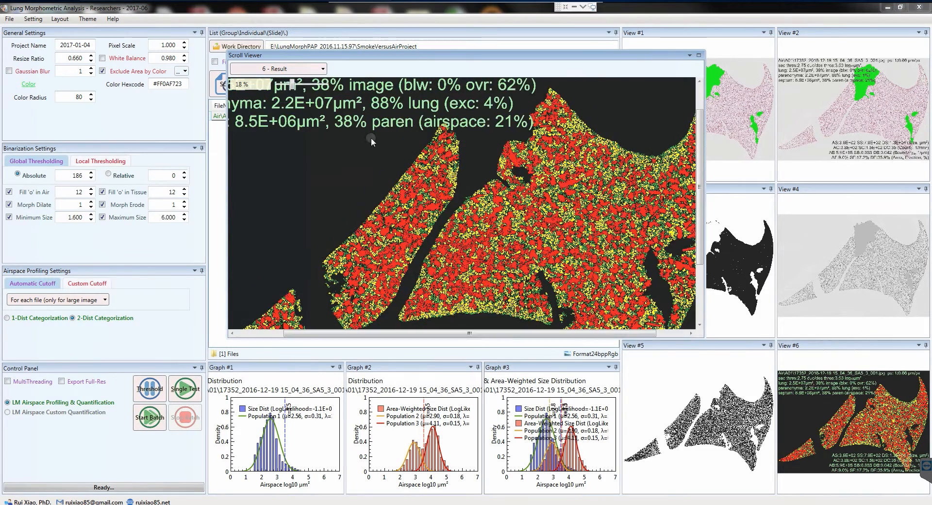
{"action": "left_click_drag", "start_coordinate": [400, 144], "coordinate": [487, 232]}
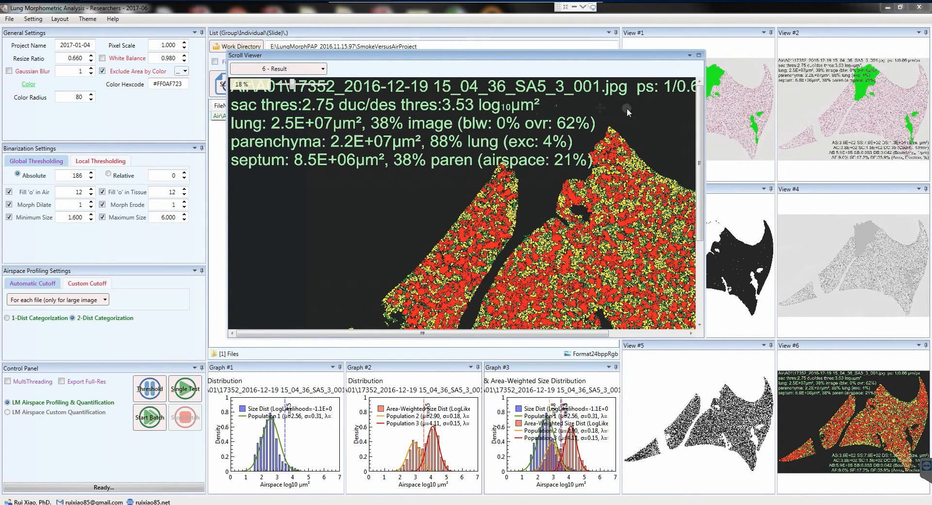
{"action": "left_click_drag", "start_coordinate": [627, 108], "coordinate": [478, 117]}
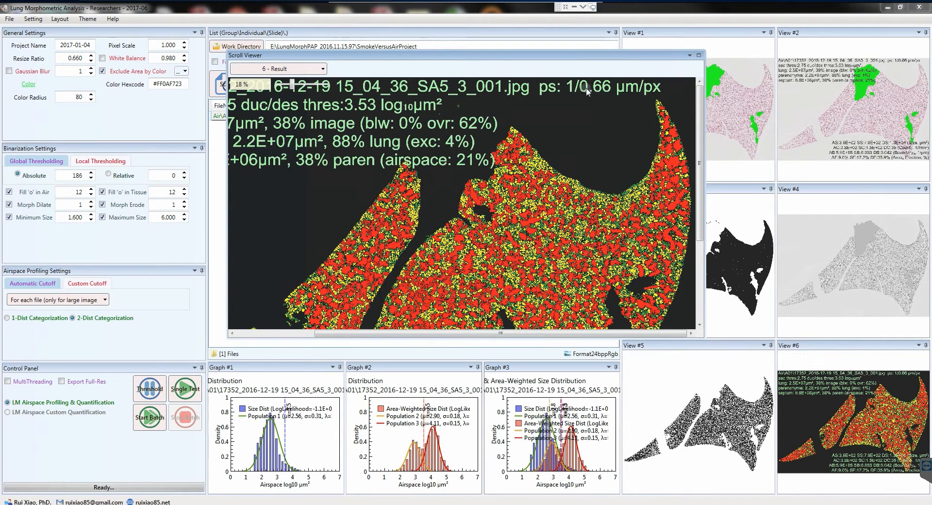
{"action": "left_click_drag", "start_coordinate": [375, 151], "coordinate": [540, 153]}
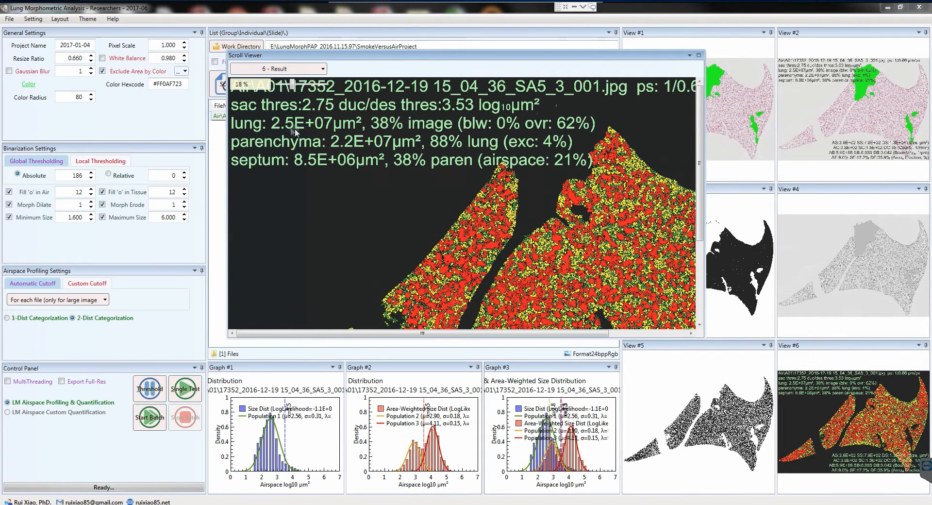
{"action": "left_click_drag", "start_coordinate": [347, 131], "coordinate": [345, 129]}
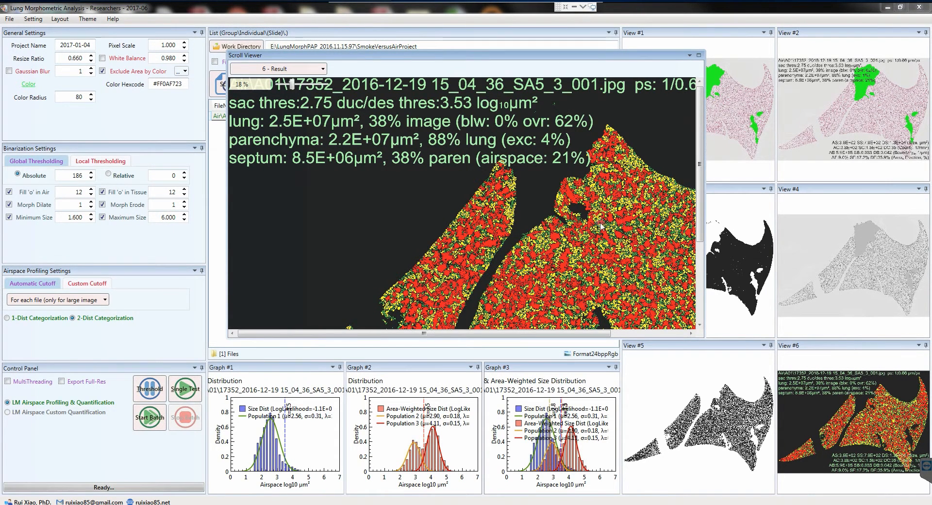
Step: Display the Excluded image and review the whole-lung area in relation to the Maximum Size setting
{"action": "key", "text": "3"}
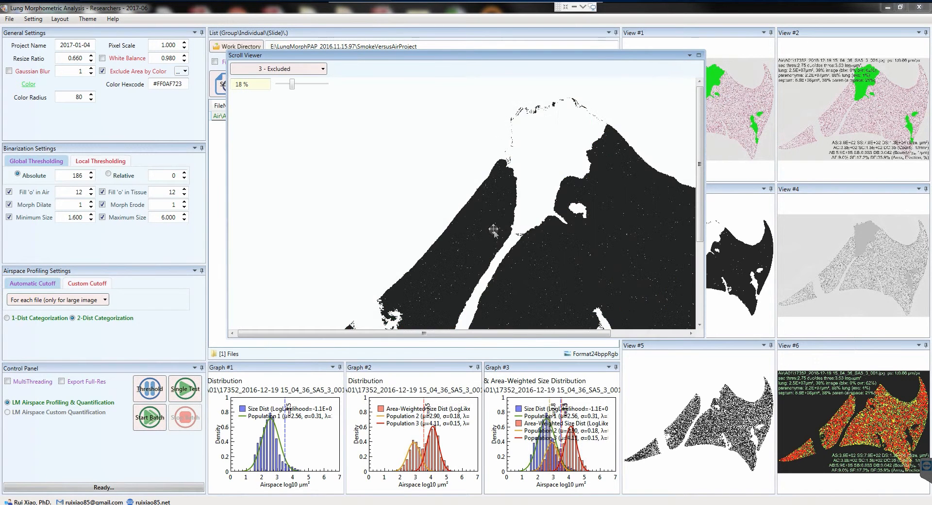
{"action": "scroll", "coordinate": [493, 229], "scroll_direction": "down", "scroll_amount": 3}
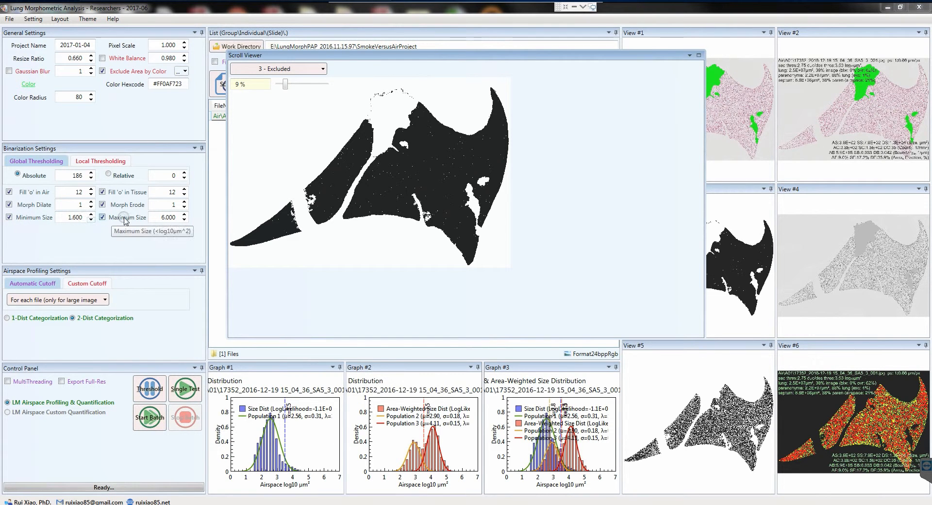
{"action": "scroll", "coordinate": [420, 177], "scroll_direction": "up", "scroll_amount": 4}
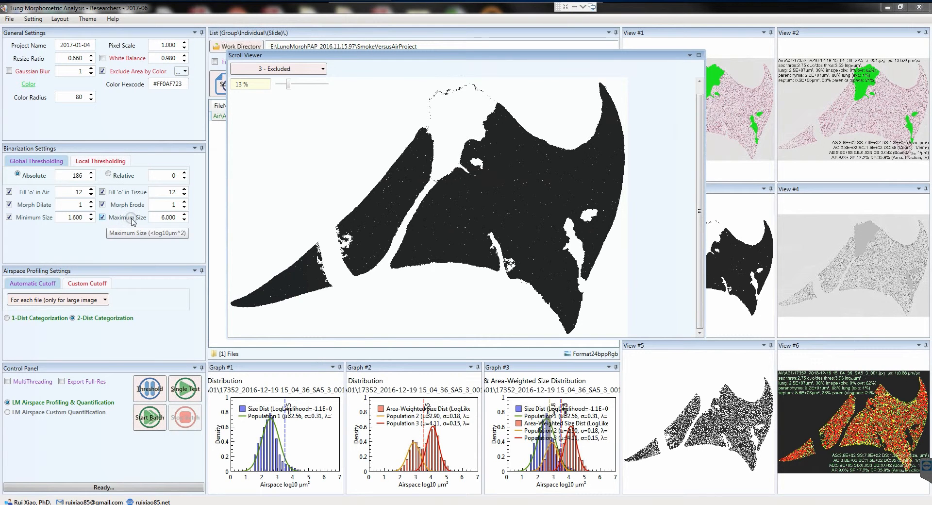
Step: Return to the Result image and review its lung, parenchyma and septum area percentages
{"action": "left_click", "coordinate": [299, 68]}
{"action": "left_click", "coordinate": [302, 142]}
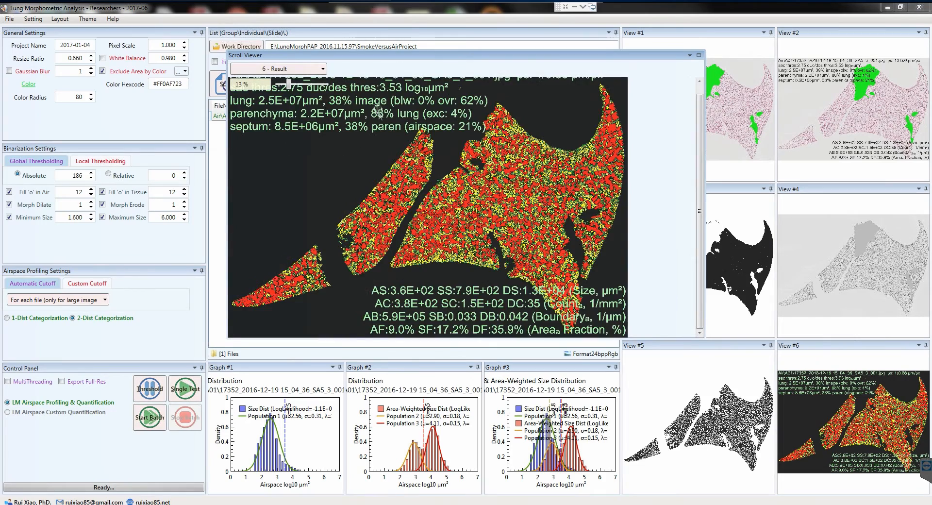
{"action": "scroll", "coordinate": [377, 109], "scroll_direction": "up", "scroll_amount": 2}
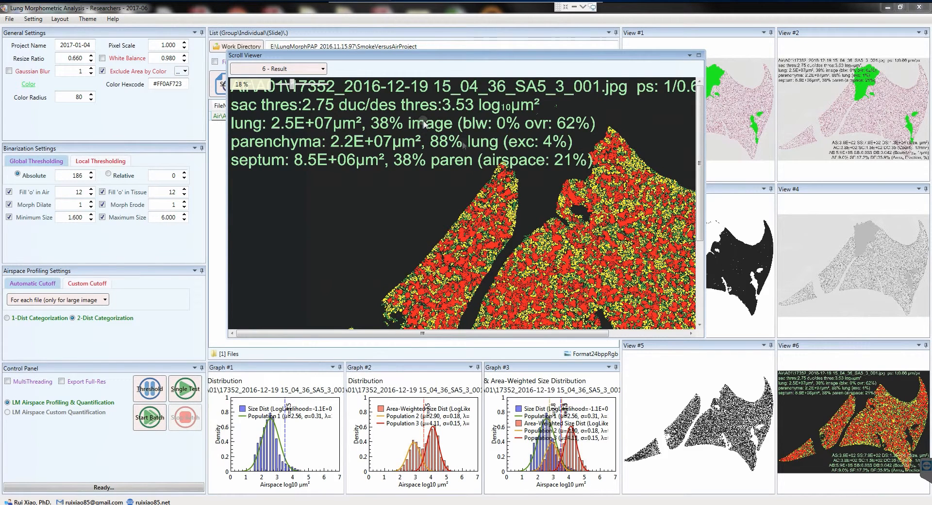
{"action": "scroll", "coordinate": [434, 153], "scroll_direction": "down", "scroll_amount": 1}
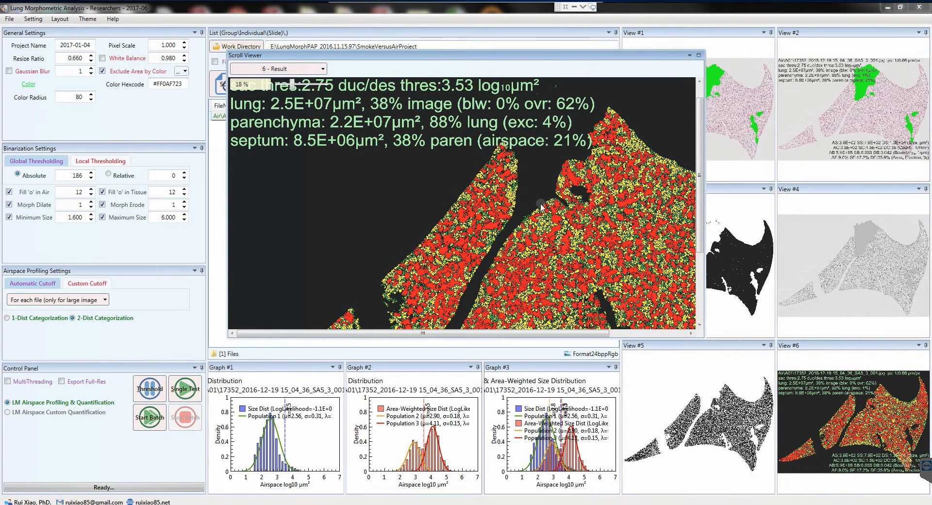
{"action": "left_click_drag", "start_coordinate": [540, 204], "coordinate": [540, 184]}
Step: Review the airspace size, count, boundary and area fraction measurements on the Result image, along with the color-coded airspaces at 25 % zoom
{"action": "scroll", "coordinate": [541, 184], "scroll_direction": "down", "scroll_amount": 2}
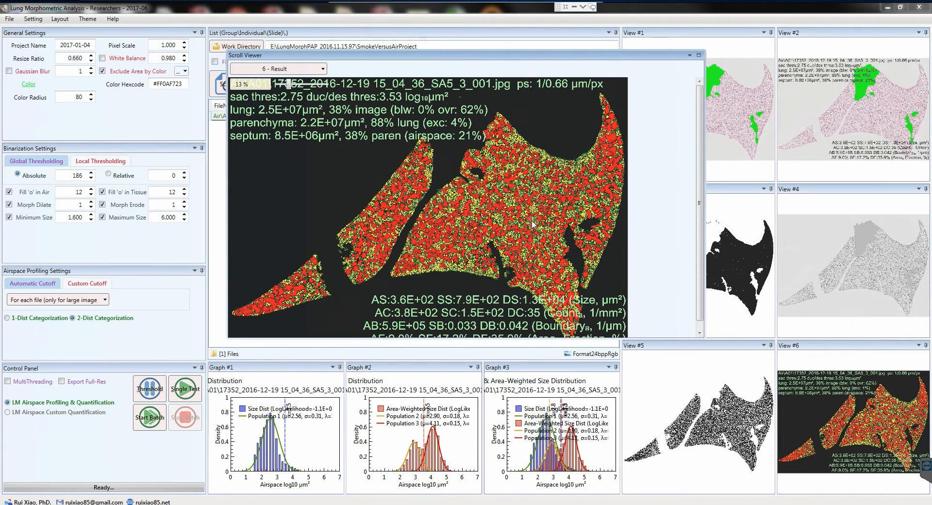
{"action": "scroll", "coordinate": [494, 188], "scroll_direction": "down", "scroll_amount": 1}
{"action": "scroll", "coordinate": [478, 233], "scroll_direction": "up", "scroll_amount": 3}
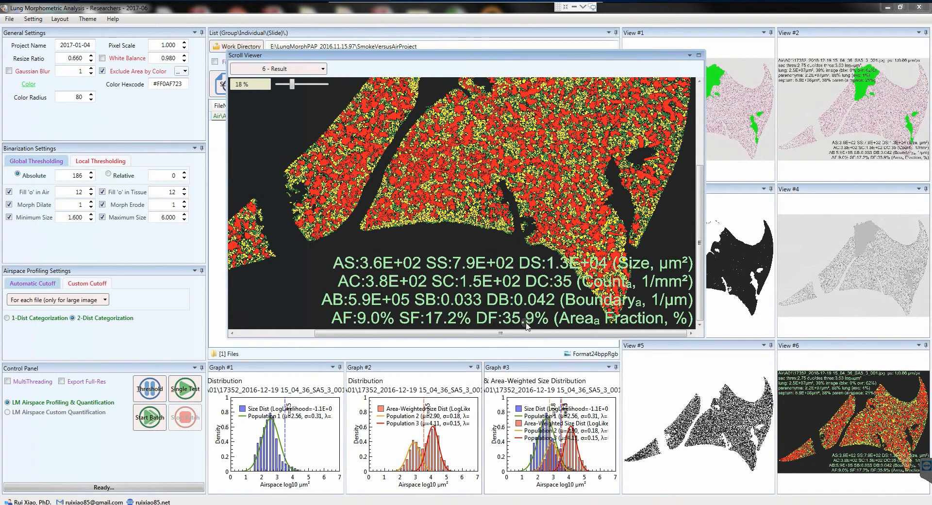
{"action": "scroll", "coordinate": [500, 180], "scroll_direction": "up", "scroll_amount": 1}
{"action": "scroll", "coordinate": [501, 179], "scroll_direction": "up", "scroll_amount": 5}
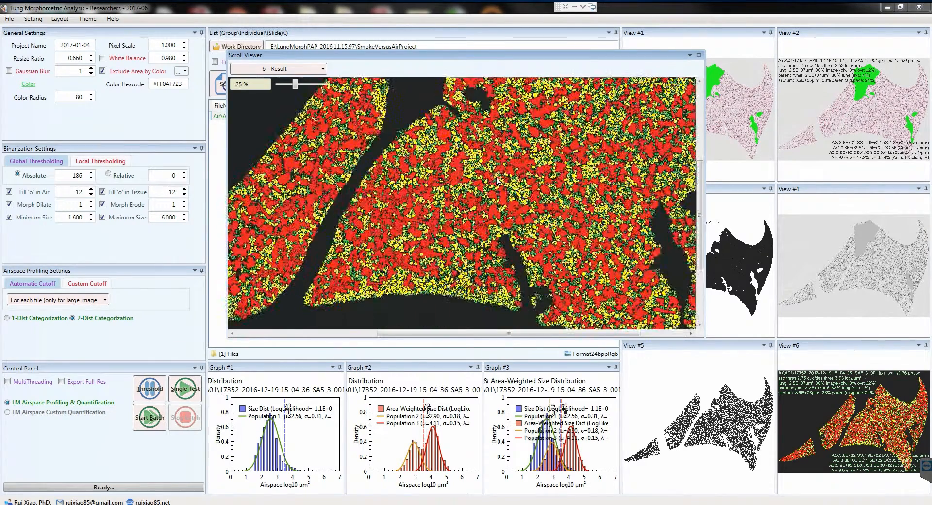
Step: Inspect the green, yellow and red airspace classification across the lung tissue on the Result image, up to 100 % zoom
{"action": "left_click_drag", "start_coordinate": [410, 229], "coordinate": [548, 208]}
{"action": "left_click_drag", "start_coordinate": [378, 190], "coordinate": [485, 173]}
{"action": "left_click_drag", "start_coordinate": [351, 173], "coordinate": [475, 226]}
{"action": "left_click_drag", "start_coordinate": [626, 219], "coordinate": [449, 207]}
{"action": "left_click_drag", "start_coordinate": [679, 213], "coordinate": [418, 202]}
{"action": "left_click_drag", "start_coordinate": [508, 155], "coordinate": [410, 165]}
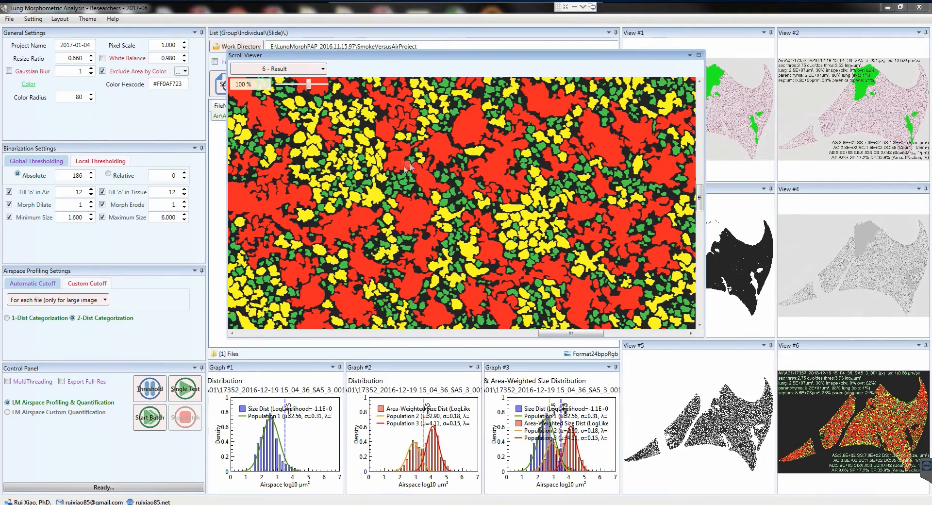
Step: Reposition the Scroll Viewer below the file list and show a wider area of the Result image at 35 % zoom
{"action": "left_click_drag", "start_coordinate": [351, 55], "coordinate": [361, 234]}
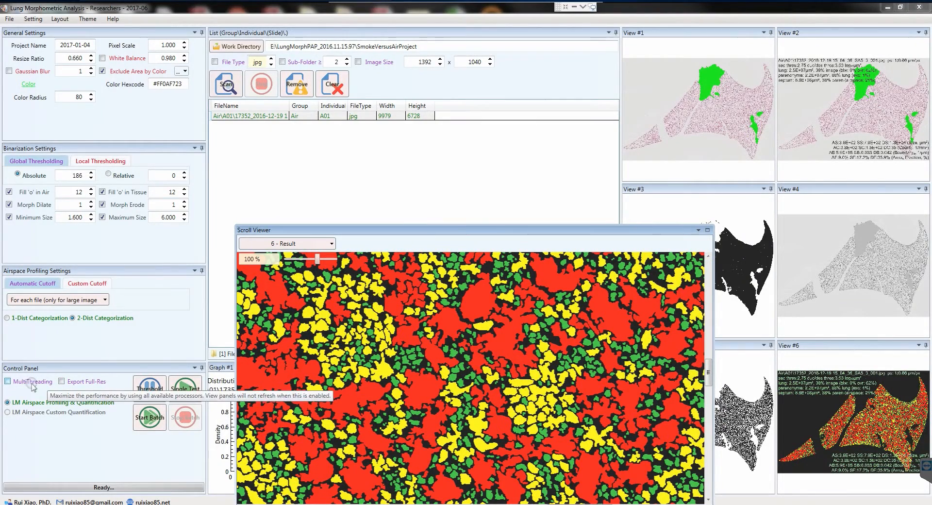
{"action": "left_click_drag", "start_coordinate": [488, 239], "coordinate": [474, 148]}
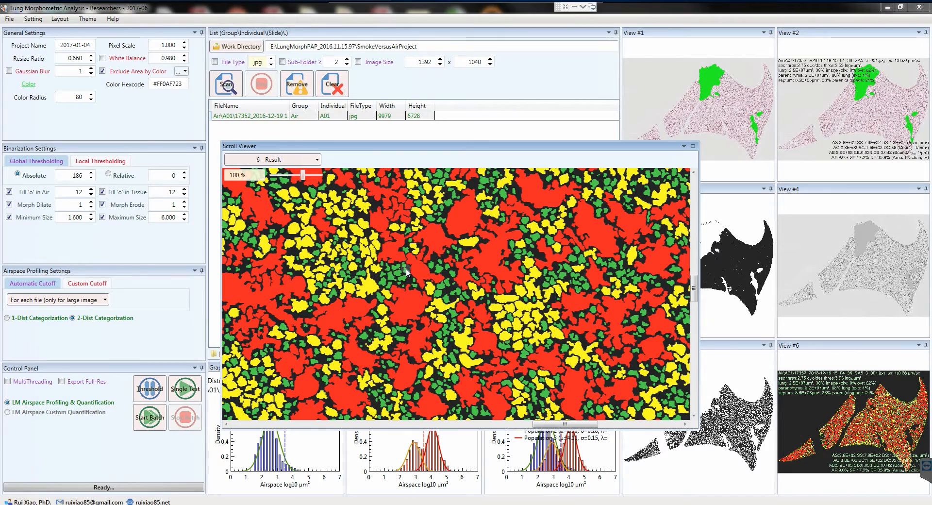
{"action": "scroll", "coordinate": [405, 275], "scroll_direction": "down", "scroll_amount": 2}
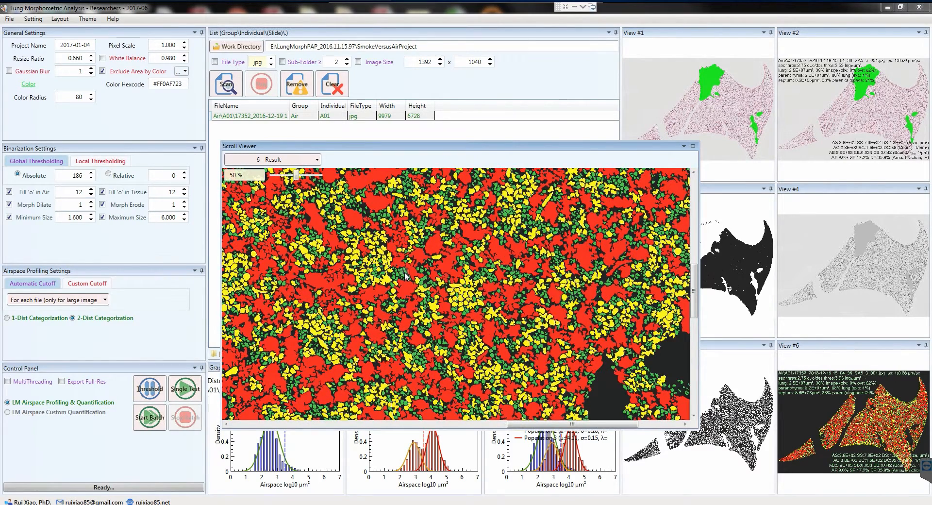
{"action": "scroll", "coordinate": [406, 274], "scroll_direction": "down", "scroll_amount": 1}
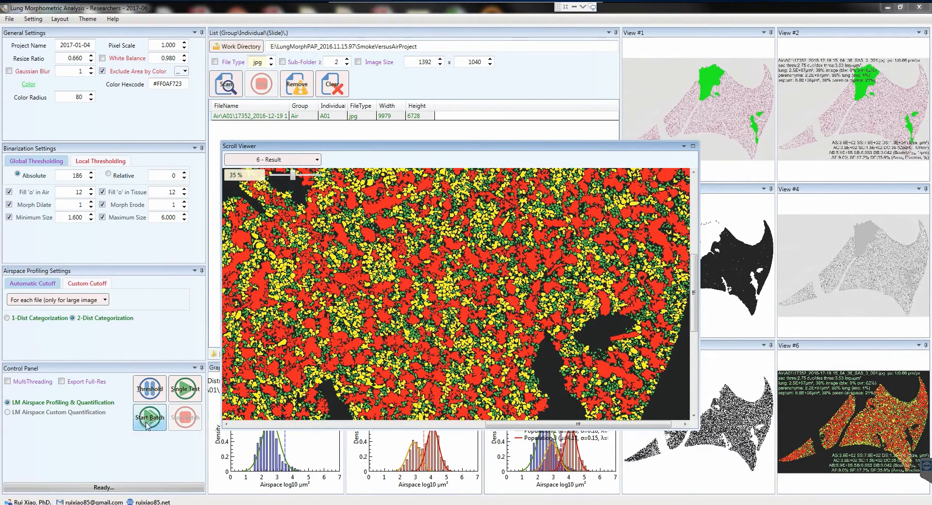
Step: Examine the color-coded airspaces in other tissue regions of the Result image at 71 % and 100 % zoom
{"action": "left_click_drag", "start_coordinate": [454, 253], "coordinate": [406, 314]}
{"action": "scroll", "coordinate": [423, 274], "scroll_direction": "down", "scroll_amount": 1}
{"action": "left_click_drag", "start_coordinate": [430, 350], "coordinate": [420, 276]}
{"action": "scroll", "coordinate": [431, 259], "scroll_direction": "up", "scroll_amount": 8}
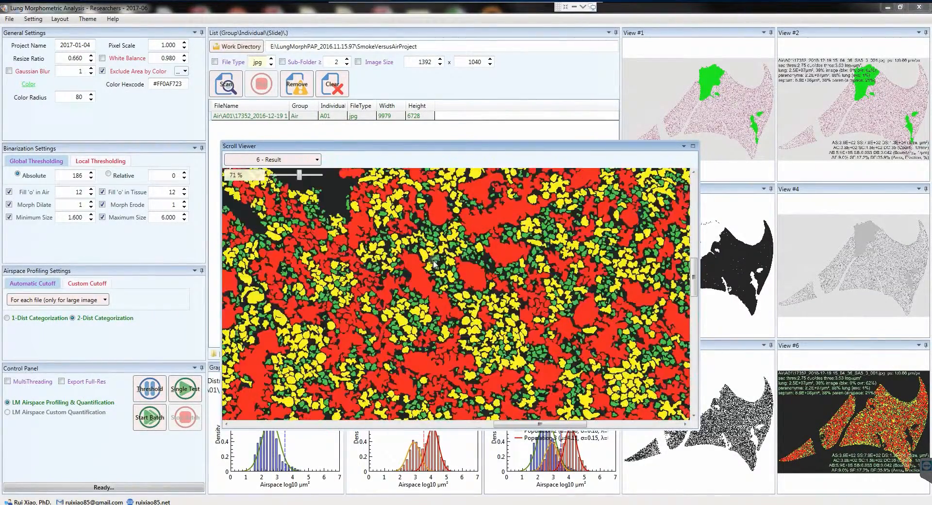
{"action": "scroll", "coordinate": [439, 278], "scroll_direction": "down", "scroll_amount": 2}
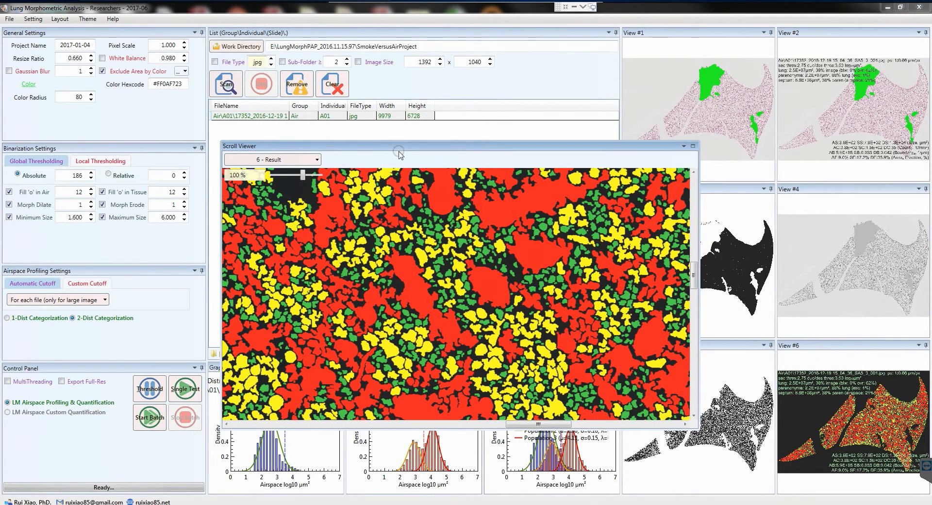
{"action": "left_click_drag", "start_coordinate": [393, 144], "coordinate": [364, 156]}
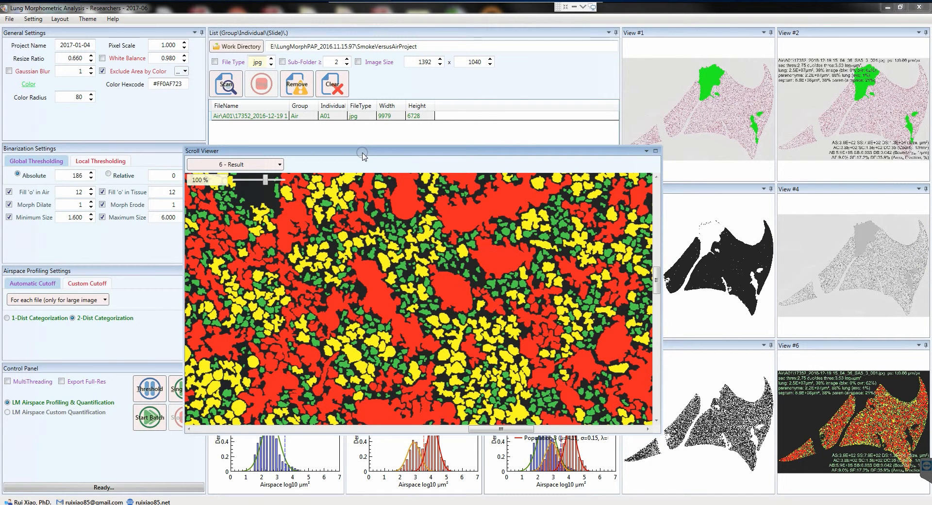